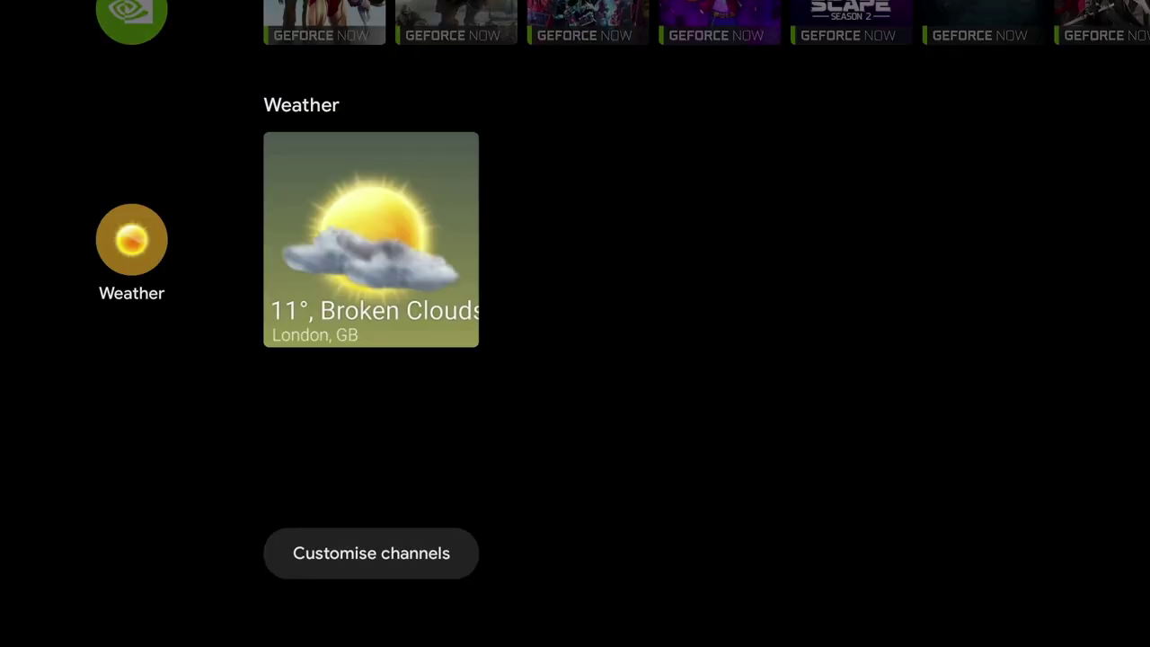
Browse the Android TV home rows, then switch to the Wolf Launcher home with London weather widgets
{"action": "key", "text": "Up"}
{"action": "key", "text": "Up"}
{"action": "key", "text": "Up"}
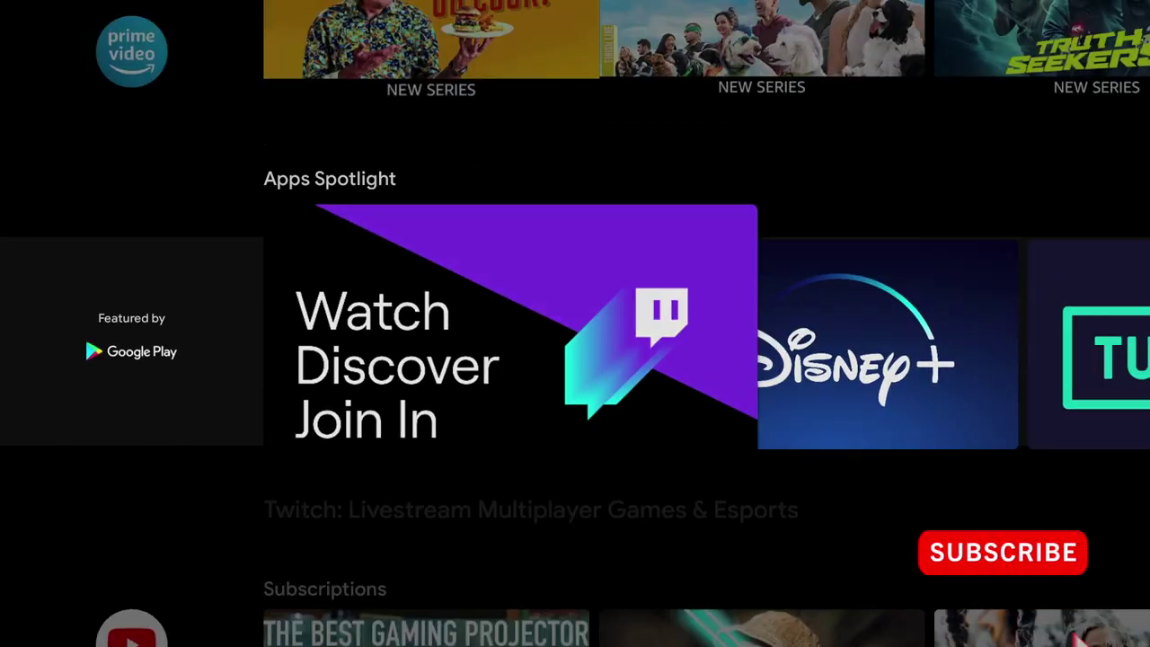
{"action": "key", "text": "Up"}
{"action": "key", "text": "Up"}
{"action": "key", "text": "Up"}
{"action": "key", "text": "Up"}
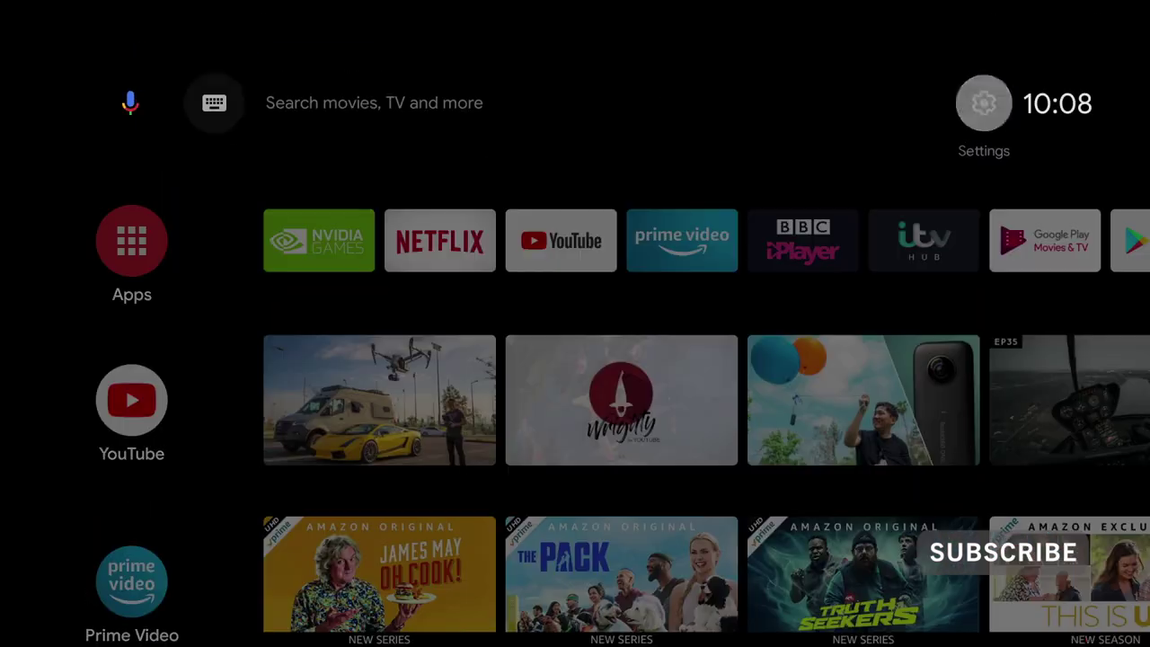
{"action": "key", "text": "Left"}
{"action": "key", "text": "Down"}
{"action": "key", "text": "Down"}
{"action": "key", "text": "Up"}
{"action": "key", "text": "Left"}
{"action": "key", "text": "Left"}
{"action": "key", "text": "Home"}
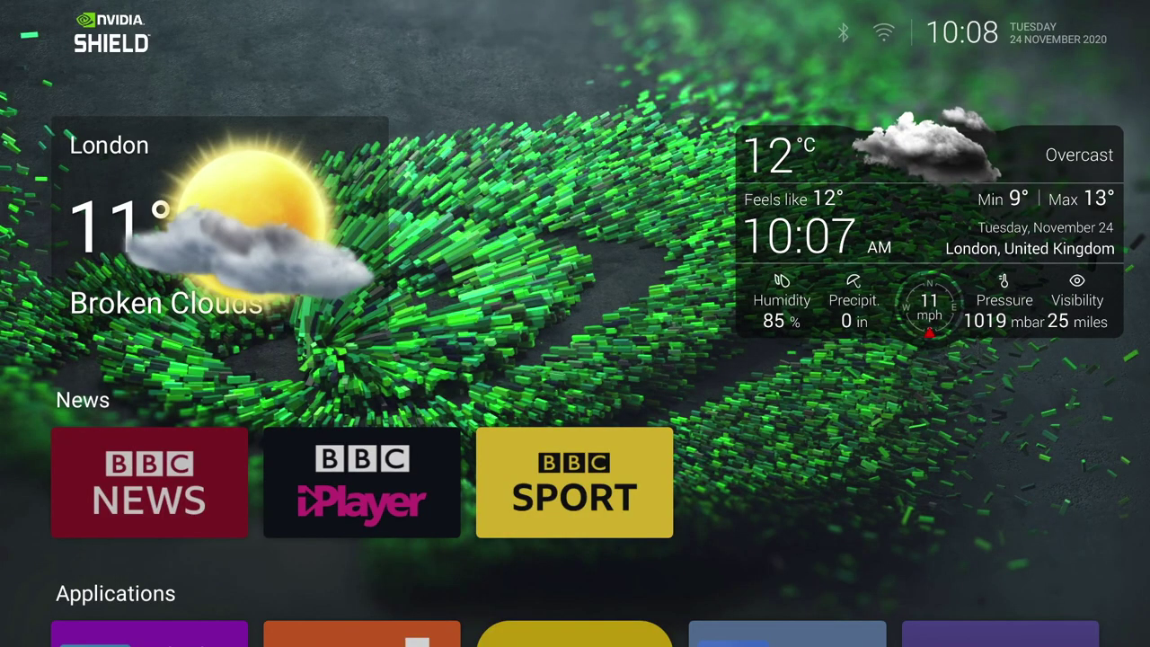
{"action": "key", "text": "Left"}
{"action": "key", "text": "Down"}
{"action": "key", "text": "Down"}
{"action": "key", "text": "Down"}
{"action": "key", "text": "Down"}
{"action": "key", "text": "Down"}
{"action": "key", "text": "Down"}
{"action": "key", "text": "Down"}
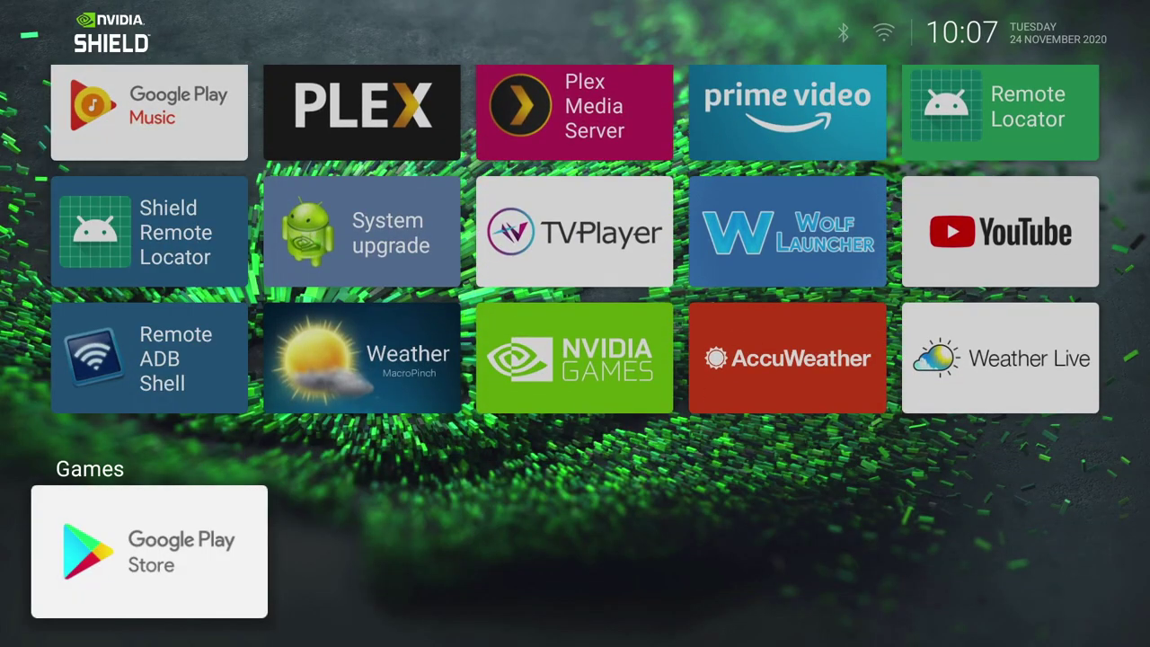
{"action": "key", "text": "Up"}
{"action": "key", "text": "Up"}
{"action": "key", "text": "Up"}
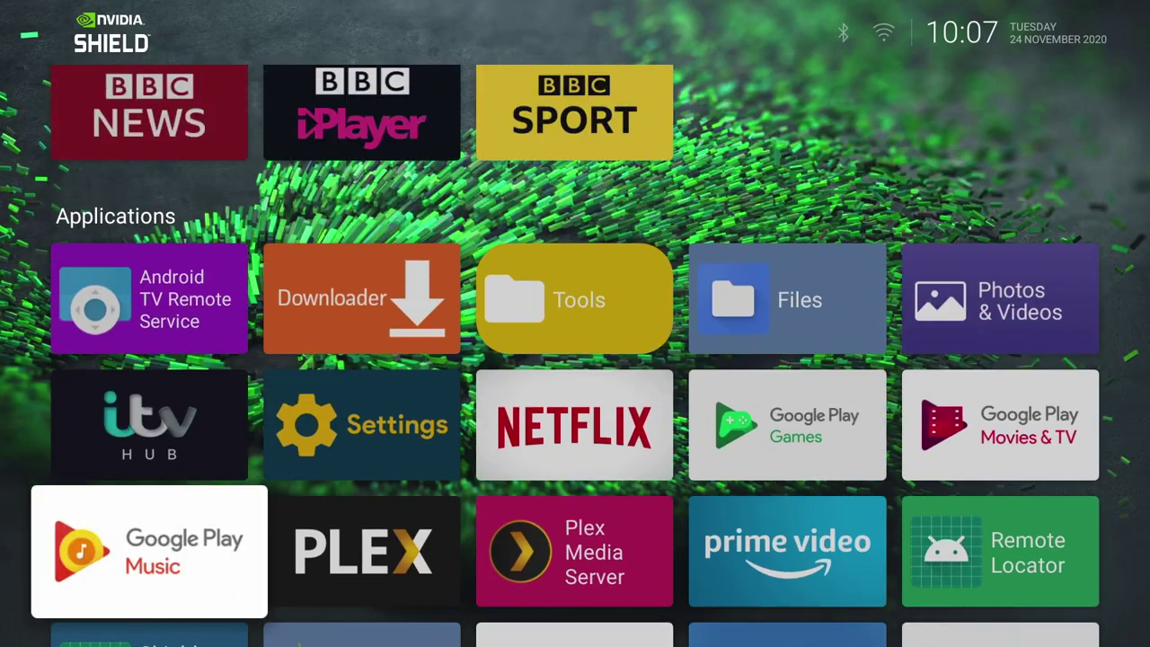
{"action": "key", "text": "Up"}
{"action": "key", "text": "Up"}
{"action": "key", "text": "Up"}
{"action": "key", "text": "Up"}
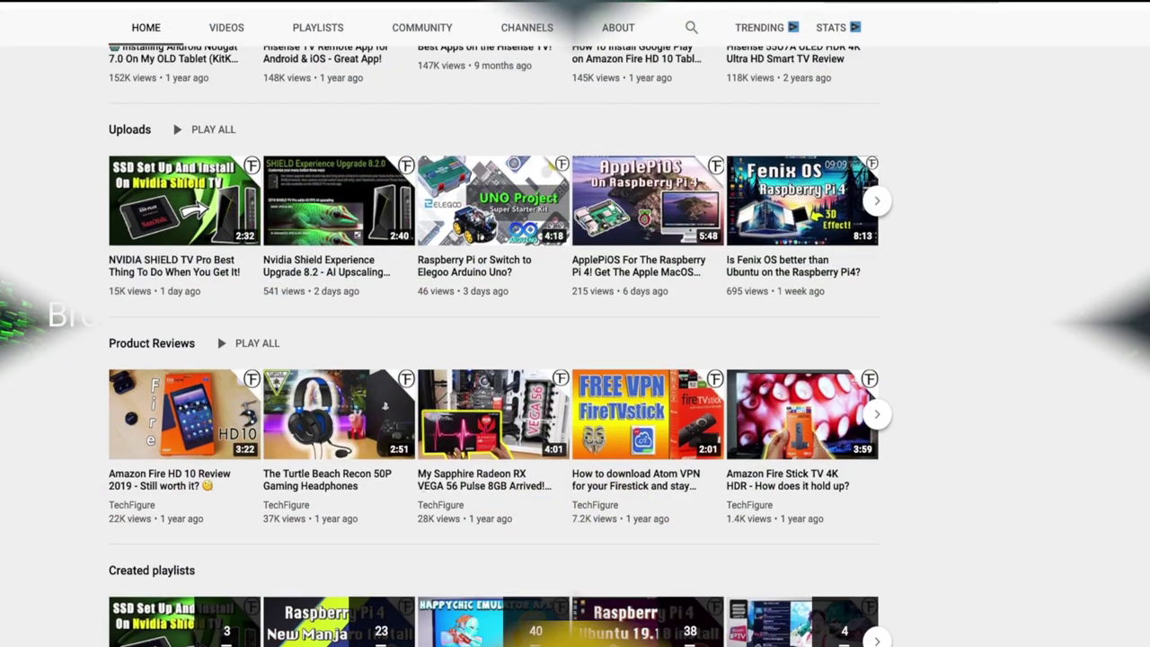
Subscribe to the TechFigure channel and set its notifications to All
{"action": "scroll", "coordinate": [575, 323], "scroll_direction": "up", "scroll_amount": 3}
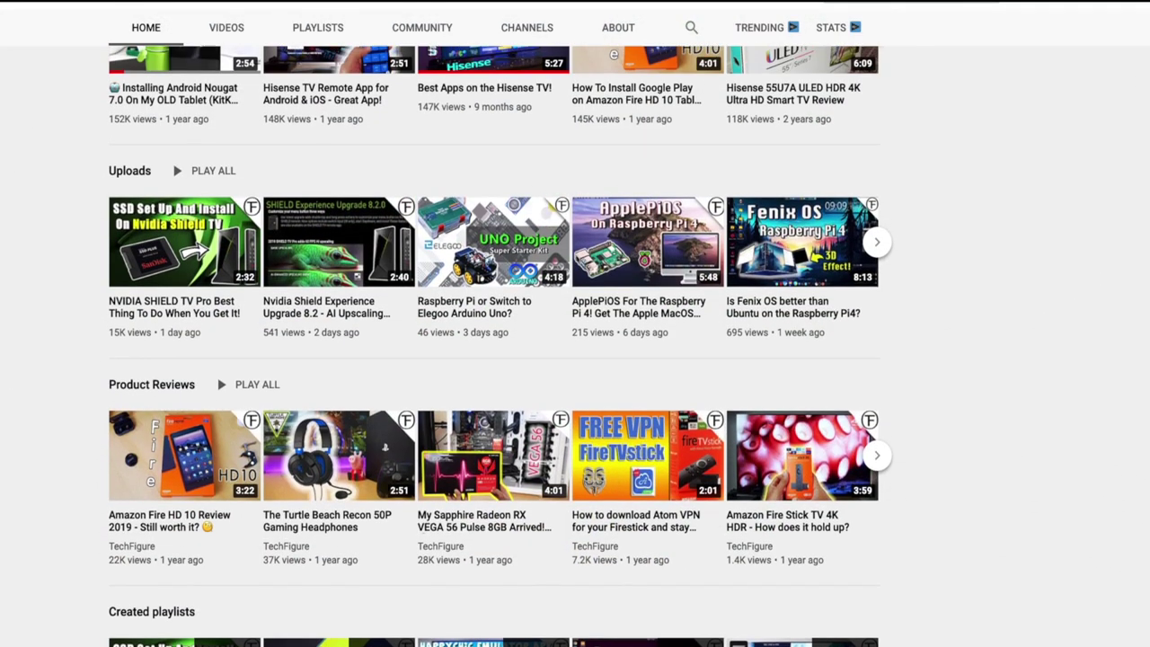
{"action": "scroll", "coordinate": [575, 323], "scroll_direction": "up", "scroll_amount": 3}
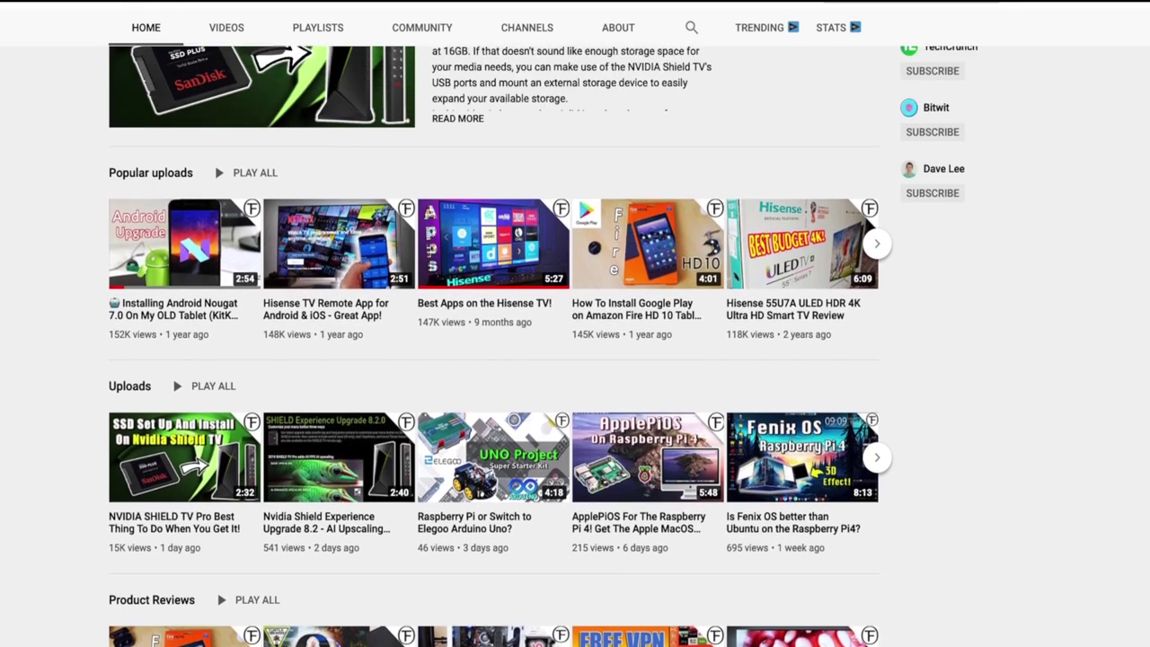
{"action": "scroll", "coordinate": [575, 323], "scroll_direction": "up", "scroll_amount": 3}
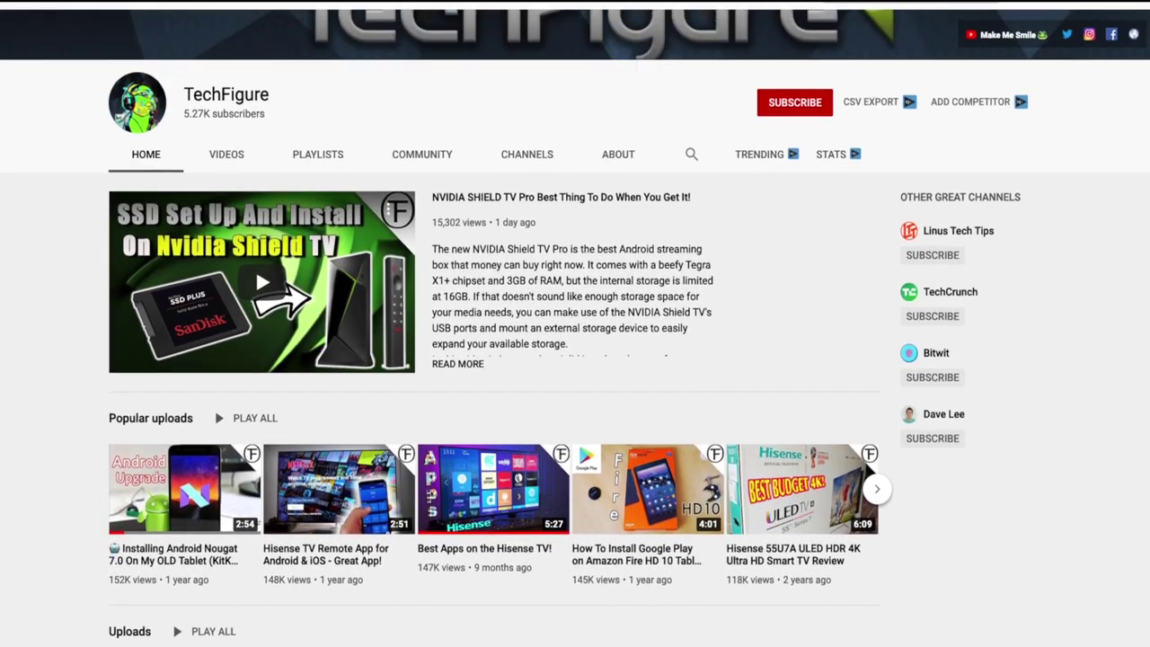
{"action": "scroll", "coordinate": [575, 323], "scroll_direction": "up", "scroll_amount": 2}
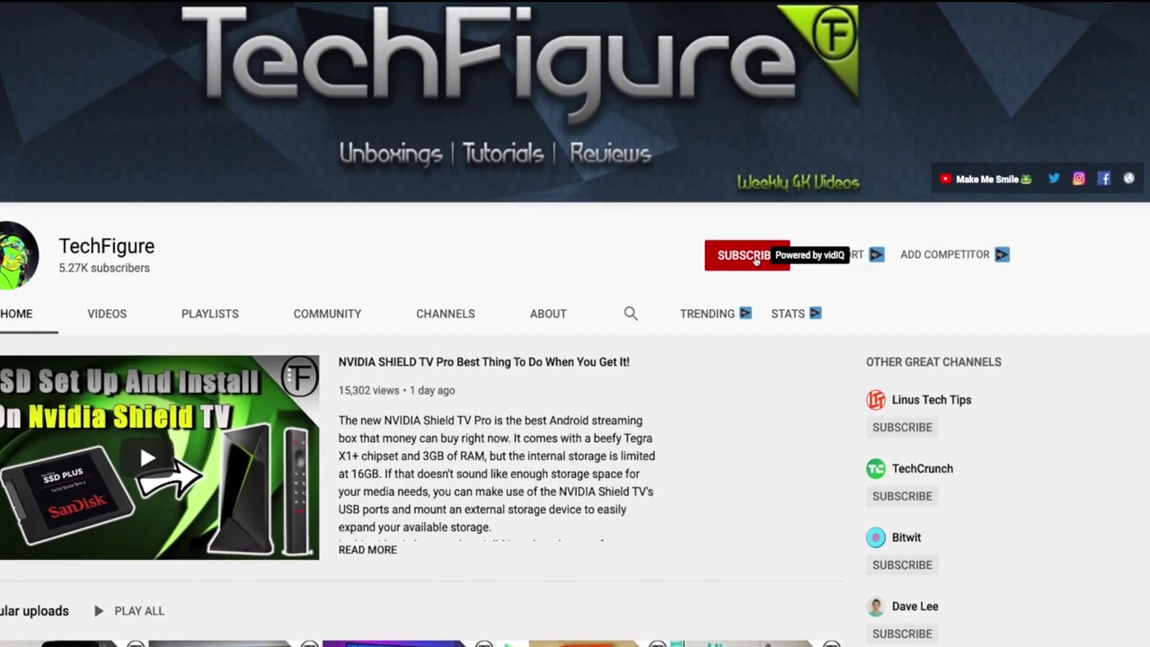
{"action": "left_click", "coordinate": [785, 259]}
{"action": "left_click", "coordinate": [730, 253]}
{"action": "left_click", "coordinate": [774, 296]}
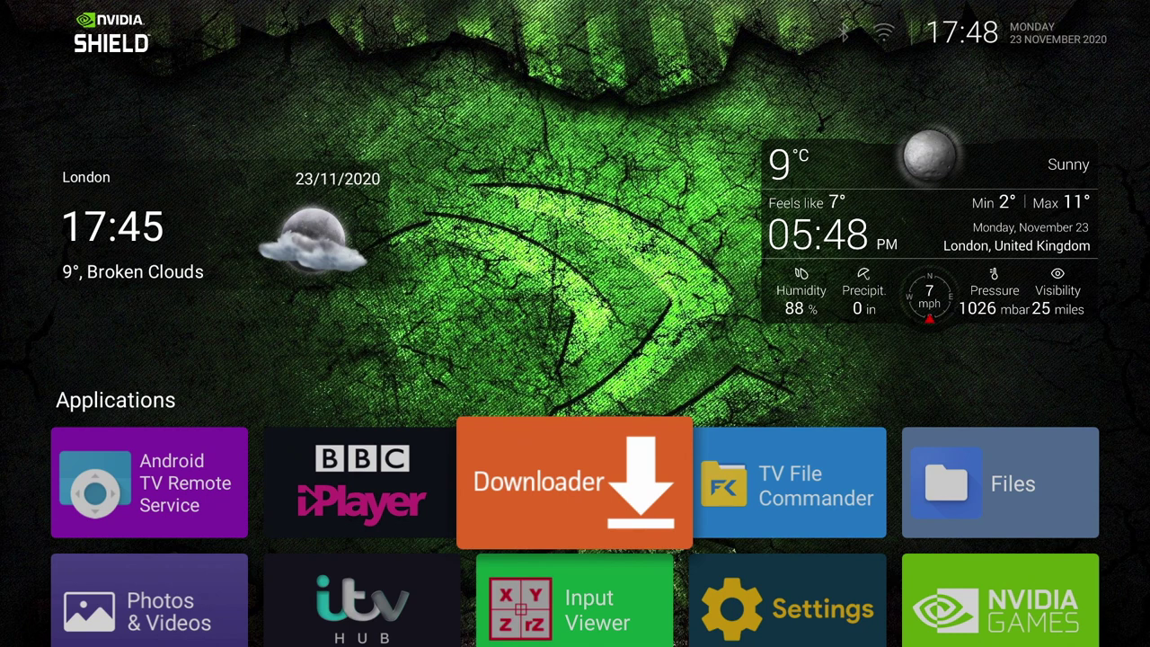
{"action": "key", "text": "Return"}
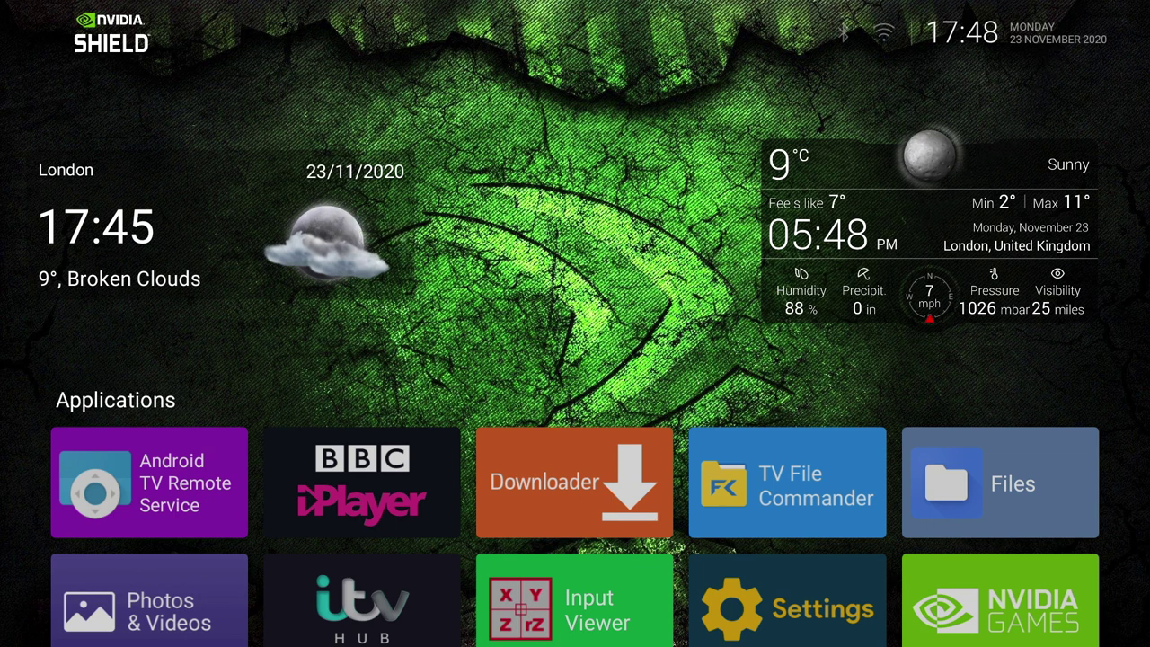
{"action": "left_click", "coordinate": [326, 243]}
{"action": "key", "text": "Down"}
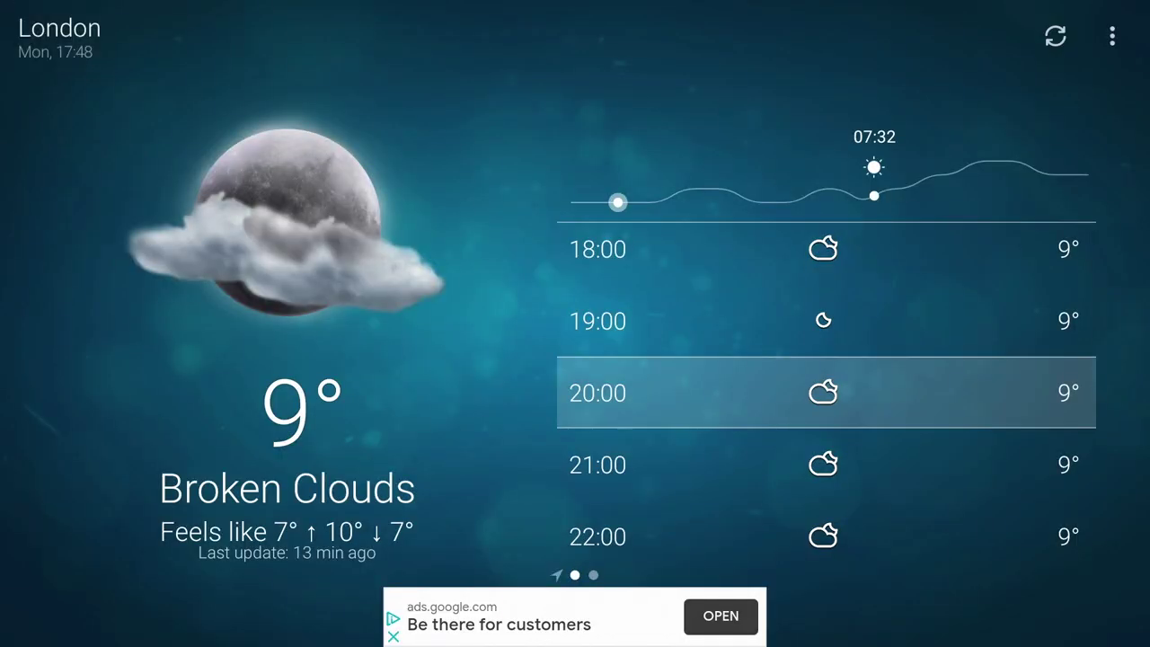
{"action": "key", "text": "Escape"}
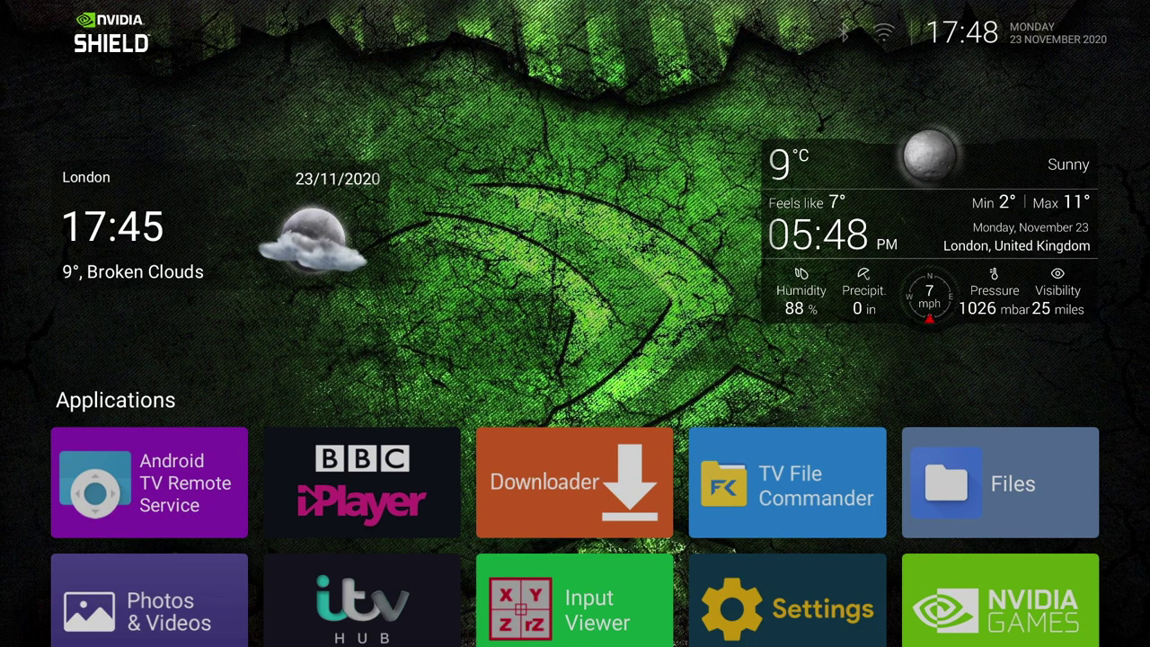
Add the [2x1] Weather Live widget to the home screen
{"action": "key", "text": "Return"}
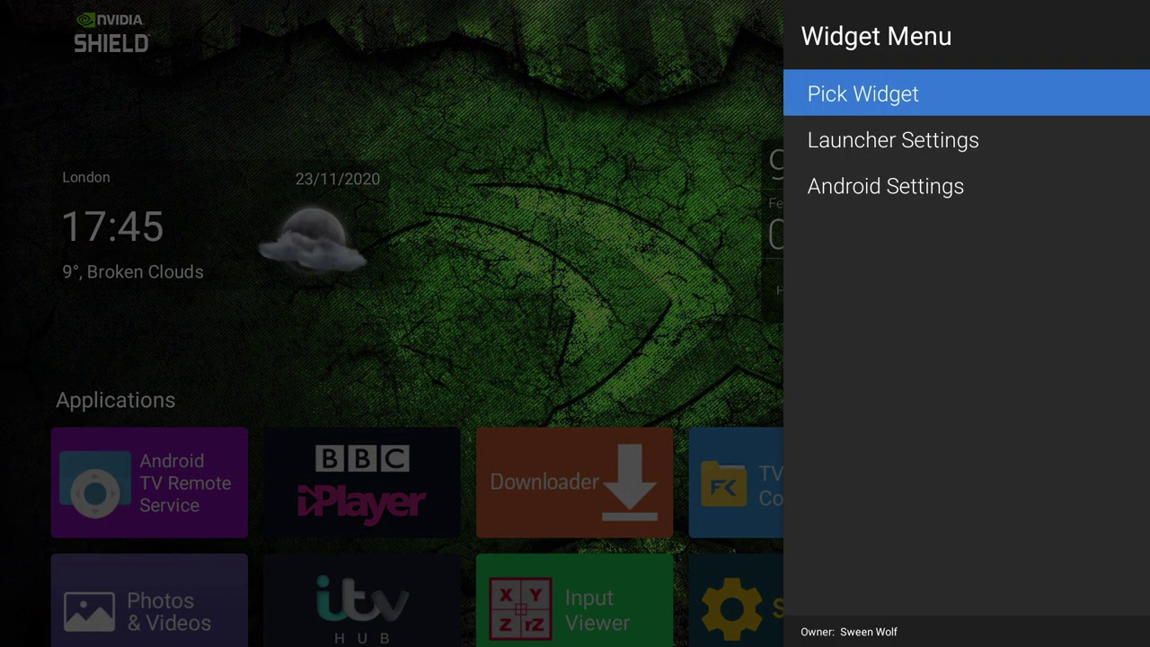
{"action": "key", "text": "Return"}
{"action": "key", "text": "Down"}
{"action": "key", "text": "Down"}
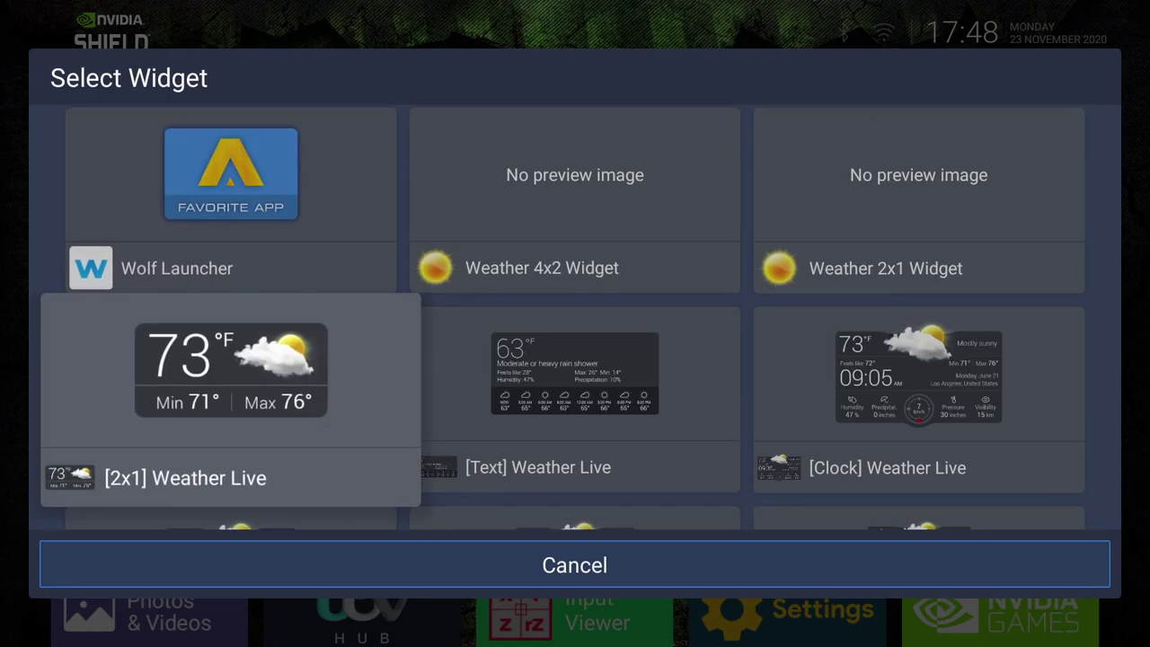
{"action": "key", "text": "Return"}
{"action": "left_click", "coordinate": [637, 626]}
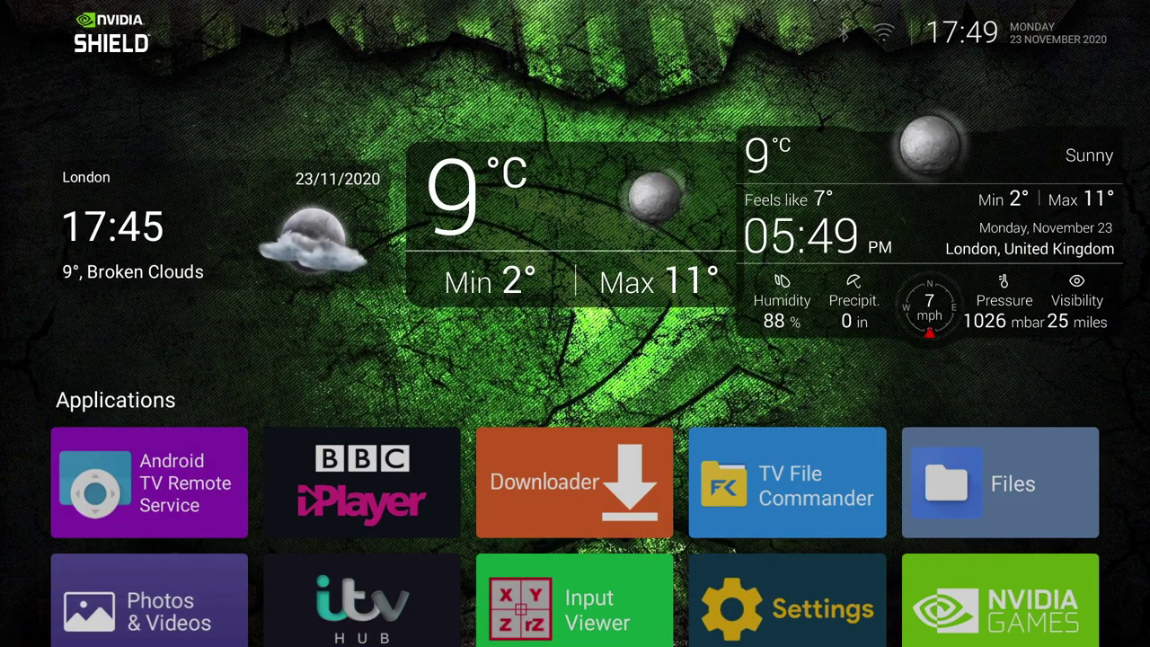
Browse the app grid and the News section's BBC News, BBC Sport and AccuWeather tiles
{"action": "key", "text": "Down"}
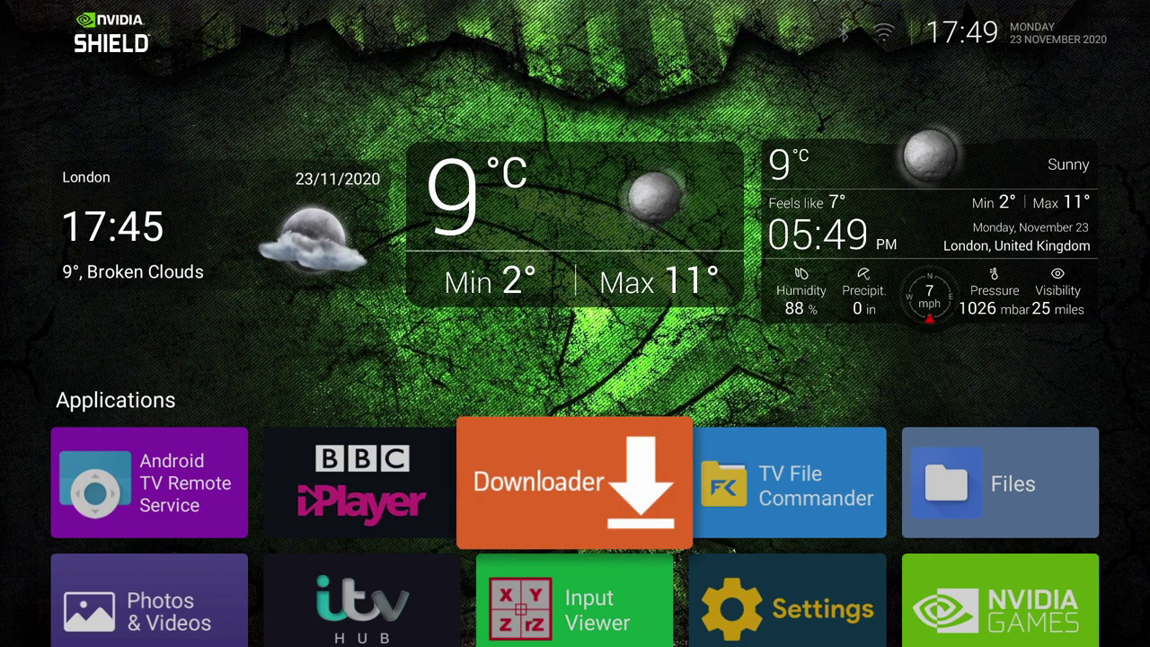
{"action": "key", "text": "Down"}
{"action": "key", "text": "Down"}
{"action": "key", "text": "Down"}
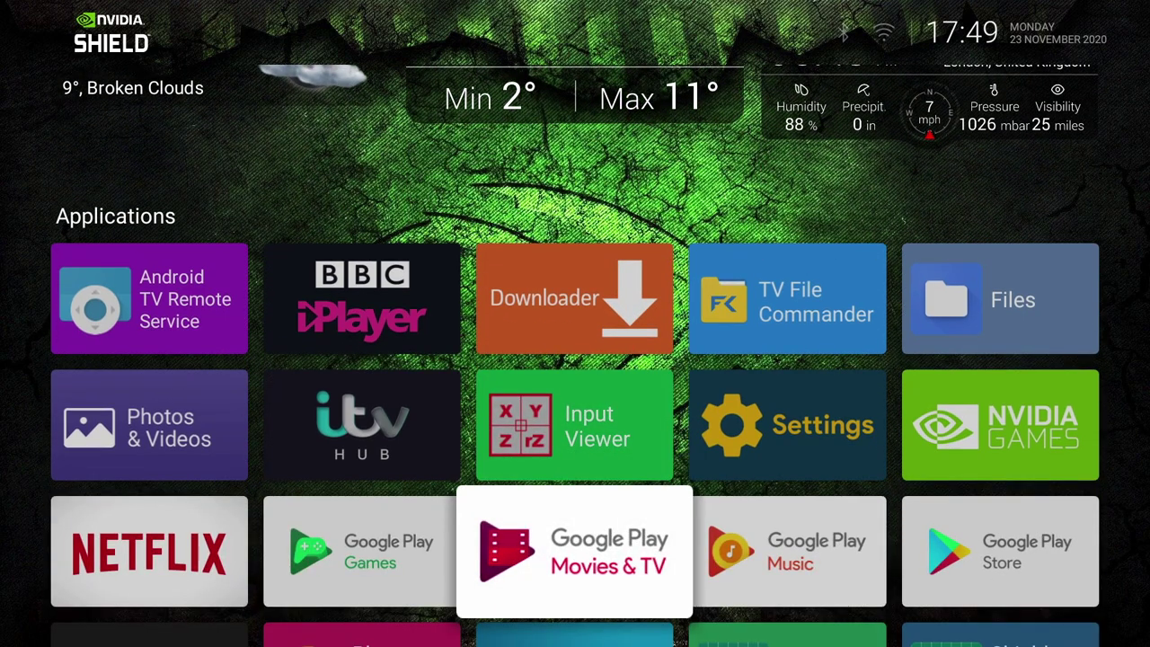
{"action": "key", "text": "Down"}
{"action": "key", "text": "Down"}
{"action": "key", "text": "Down"}
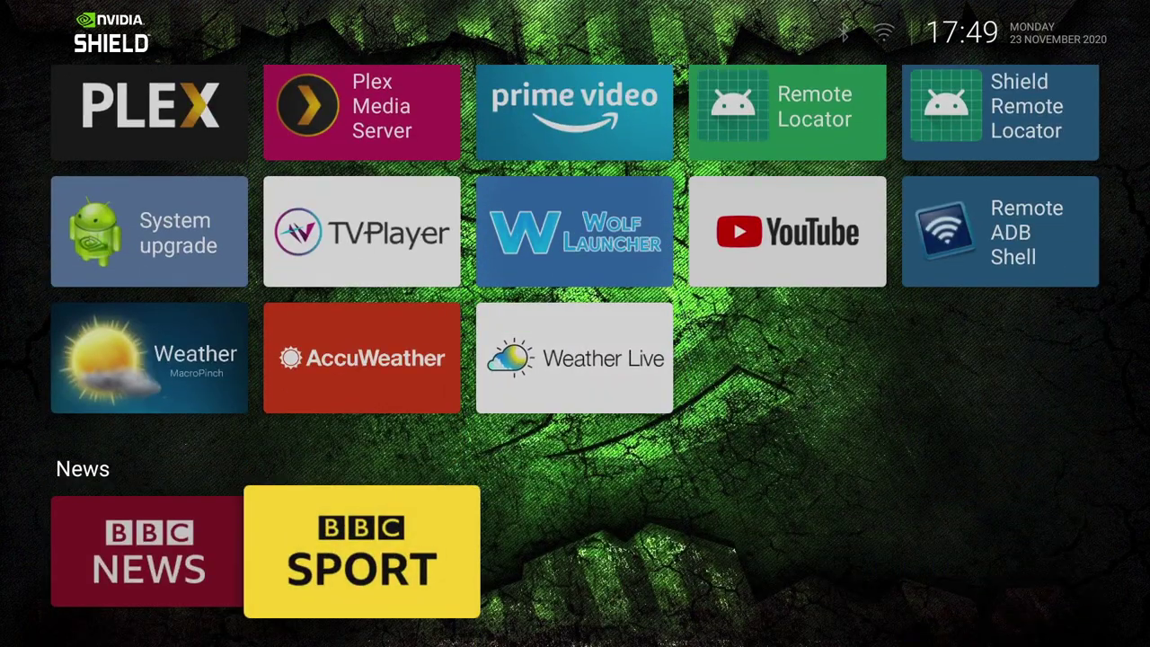
{"action": "key", "text": "Left"}
{"action": "key", "text": "Right"}
{"action": "key", "text": "Up"}
{"action": "key", "text": "Up"}
{"action": "key", "text": "Up"}
{"action": "key", "text": "Up"}
{"action": "key", "text": "Up"}
{"action": "key", "text": "Up"}
{"action": "key", "text": "Up"}
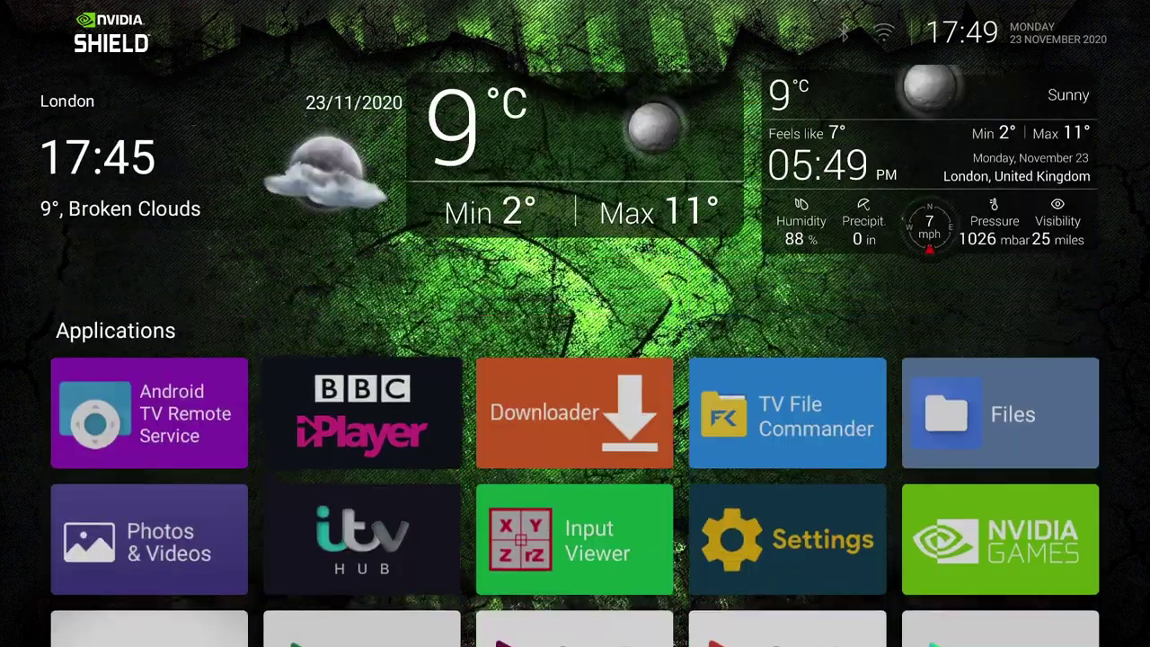
{"action": "key", "text": "Down"}
{"action": "key", "text": "Down"}
{"action": "key", "text": "Down"}
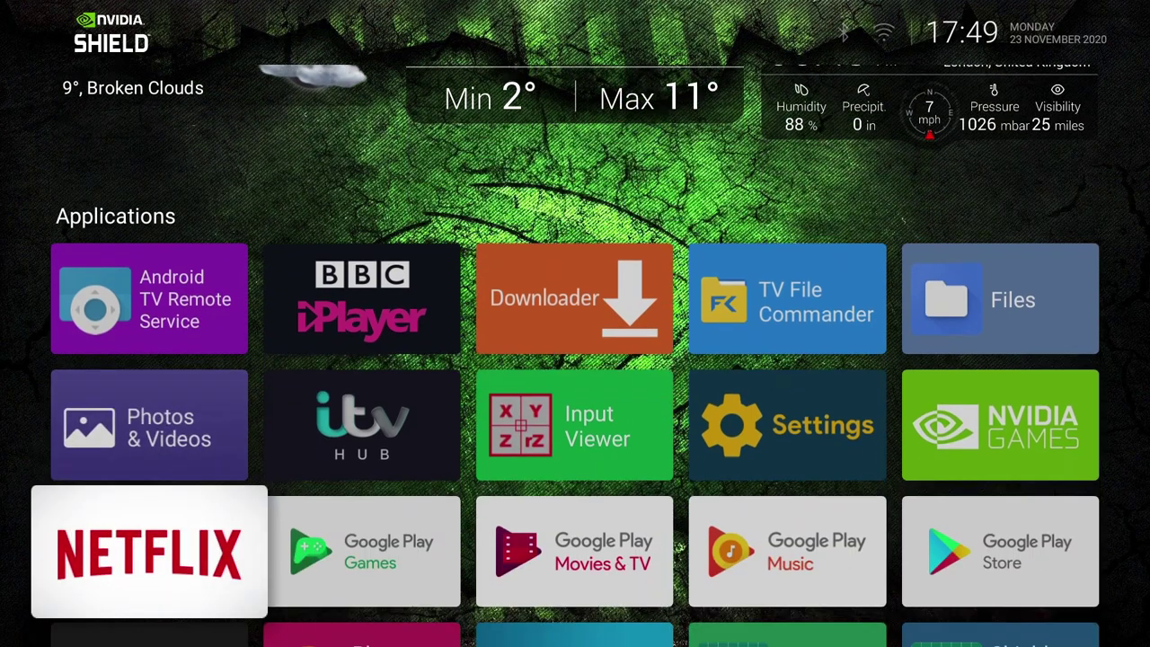
Create a new folder named Tools from the TV File Commander tile, without a password
{"action": "key", "text": "Up"}
{"action": "key", "text": "Right"}
{"action": "key", "text": "Right"}
{"action": "key", "text": "Right"}
{"action": "key", "text": "Up"}
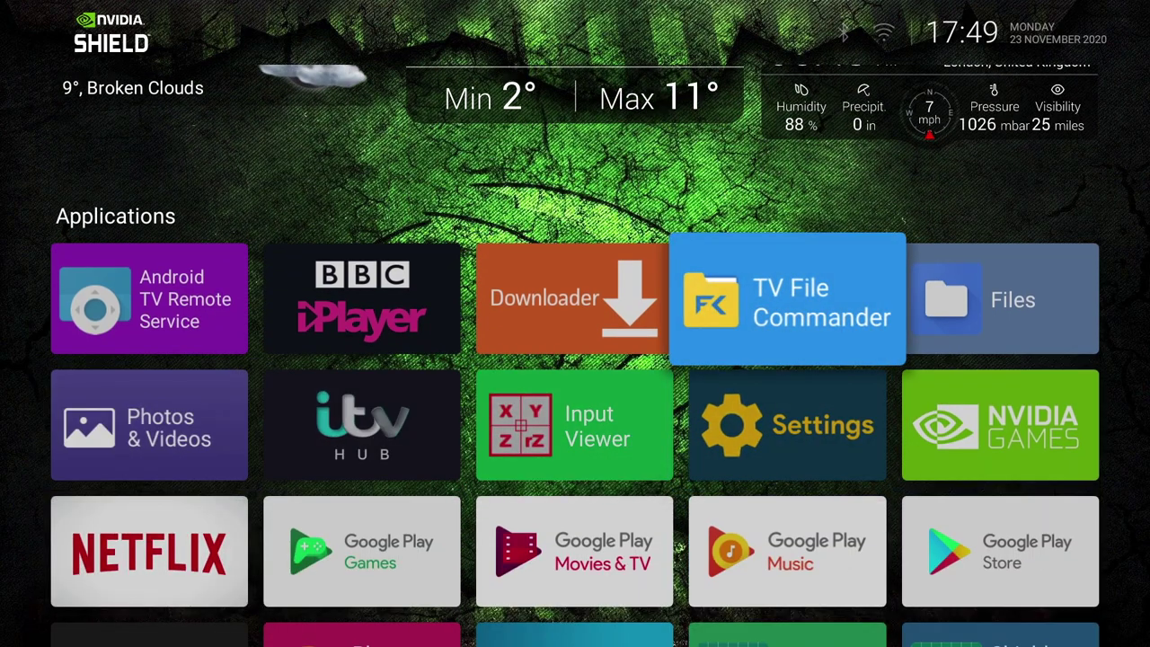
{"action": "key", "text": "Menu"}
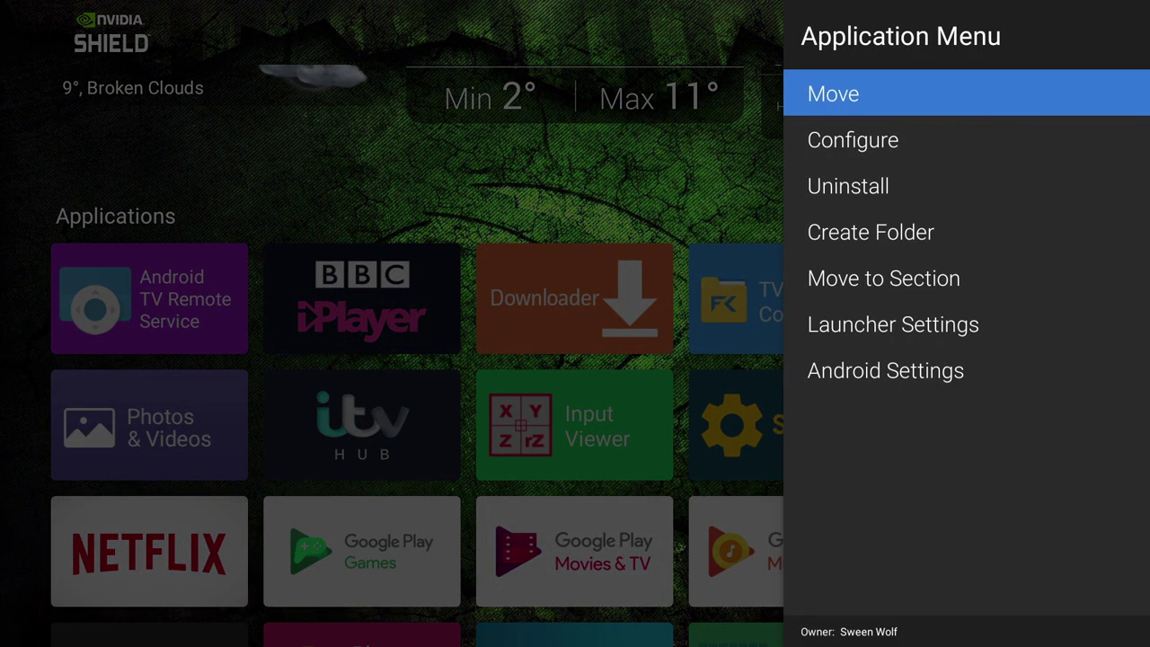
{"action": "key", "text": "Down"}
{"action": "key", "text": "Down"}
{"action": "key", "text": "Down"}
{"action": "key", "text": "Return"}
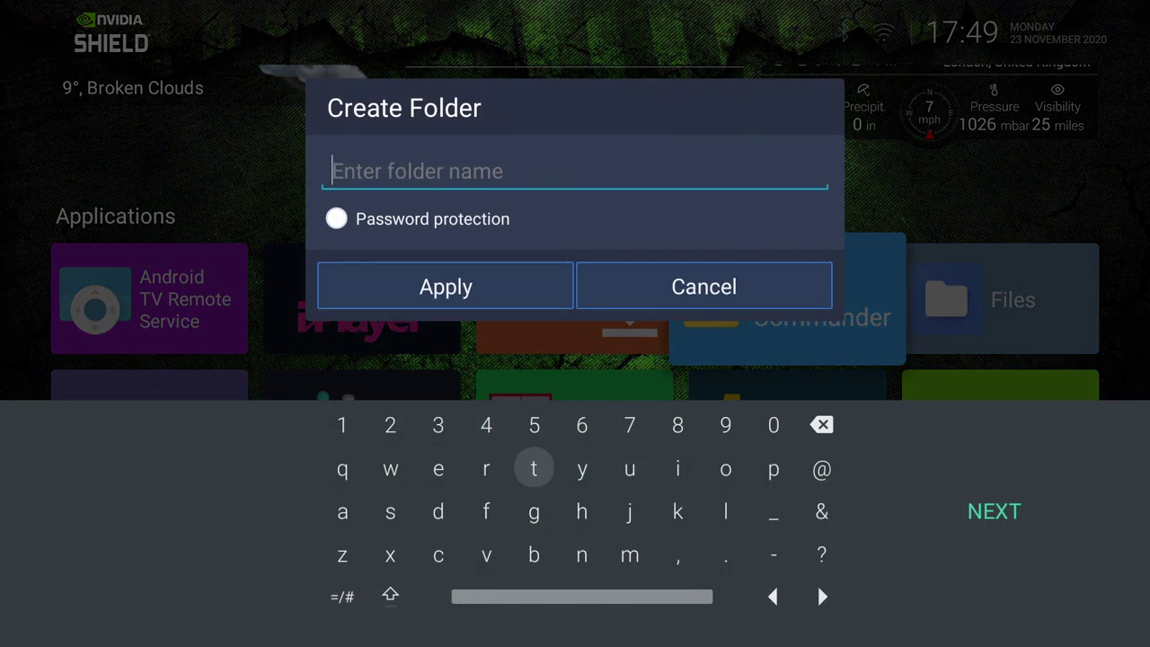
{"action": "type", "text": "Tools"}
{"action": "key", "text": "Return"}
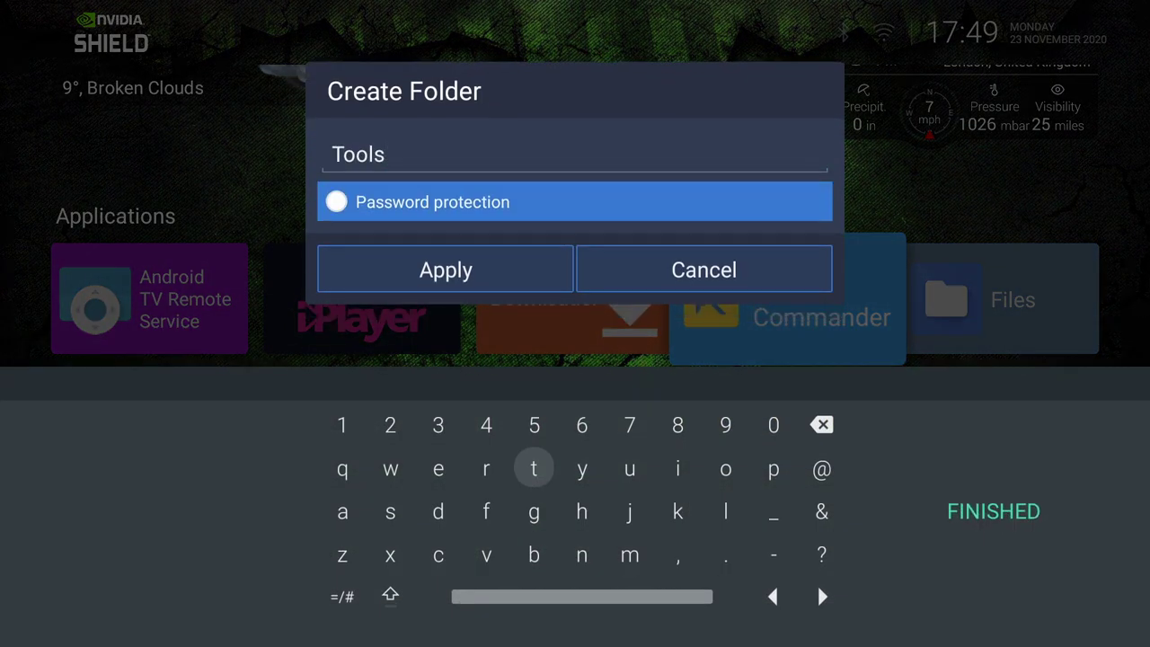
{"action": "key", "text": "Down"}
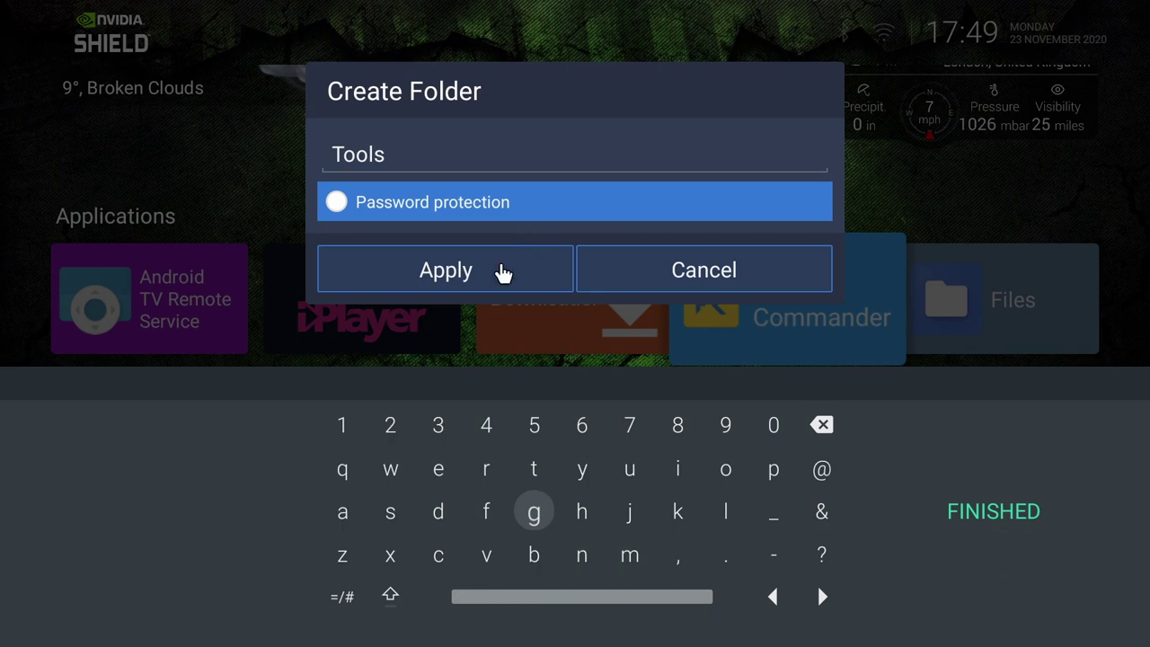
Create the Tools folder and move TV File Commander into it
{"action": "left_click", "coordinate": [503, 270]}
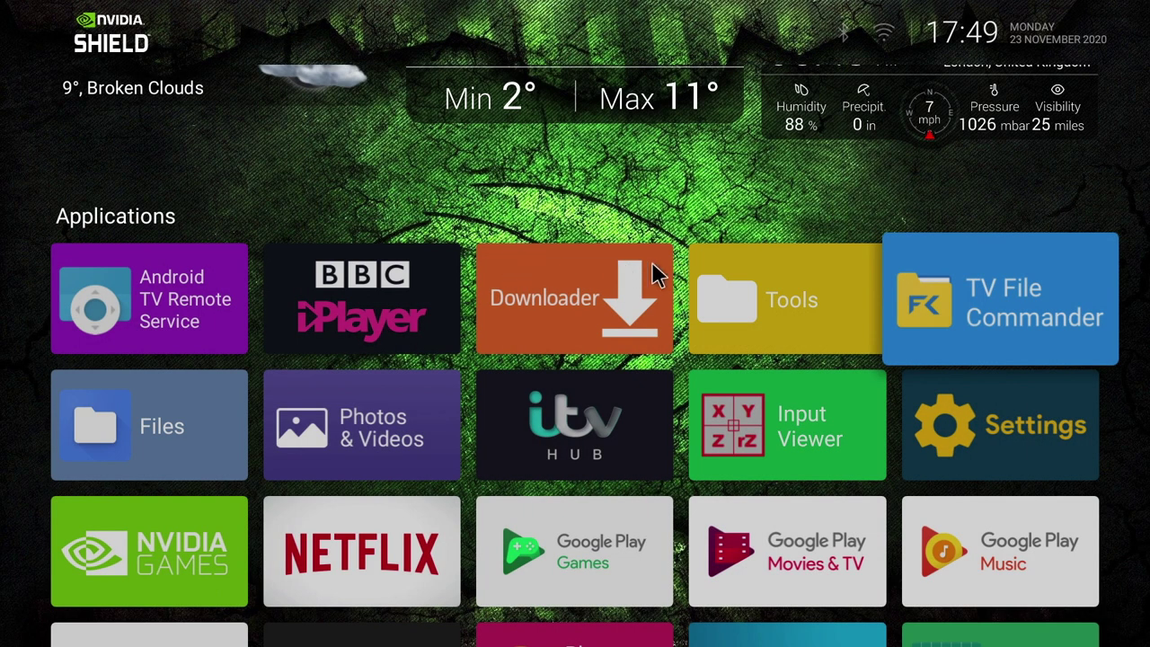
{"action": "key", "text": "Menu"}
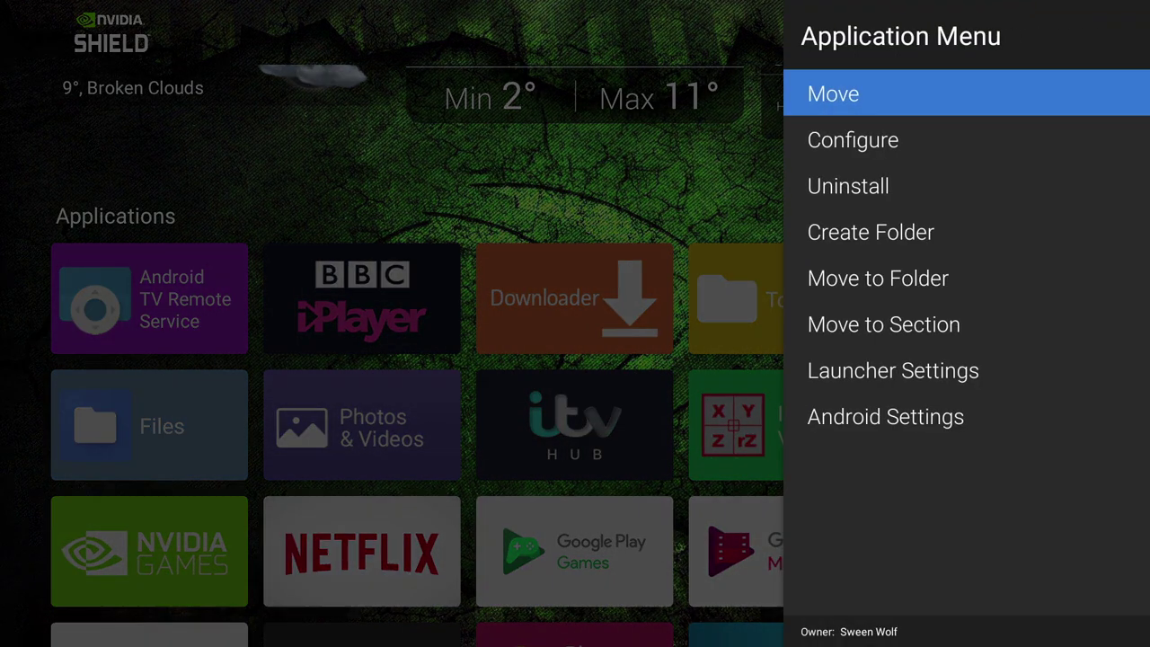
{"action": "key", "text": "Down"}
{"action": "key", "text": "Down"}
{"action": "key", "text": "Down"}
{"action": "key", "text": "Down"}
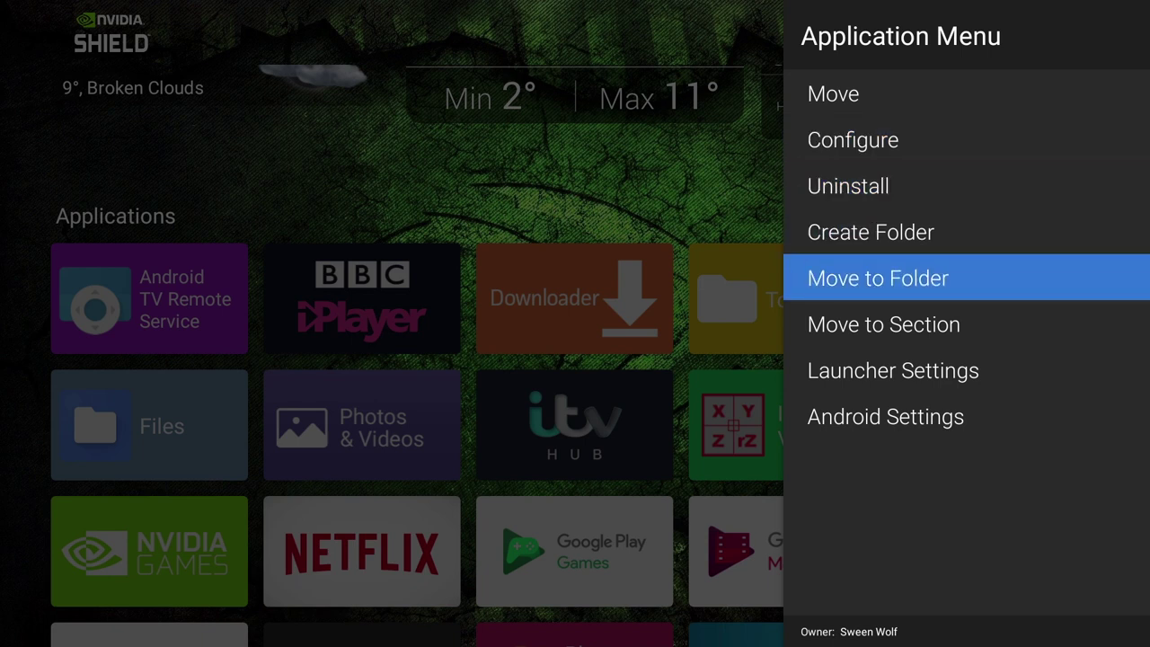
{"action": "key", "text": "Return"}
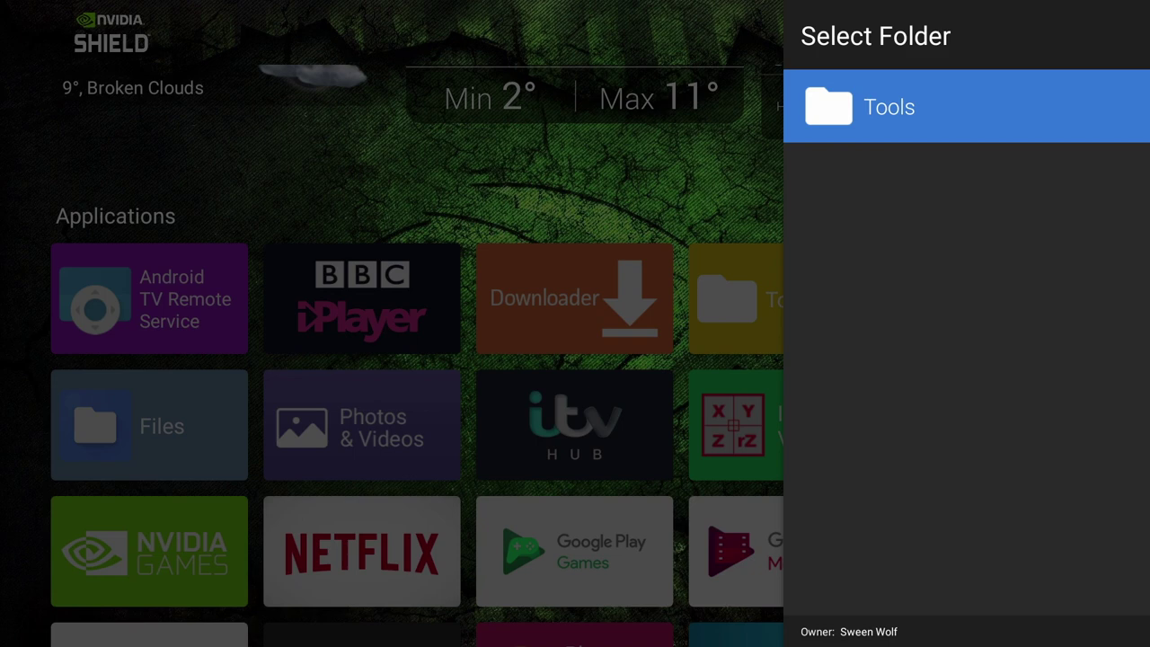
{"action": "key", "text": "Return"}
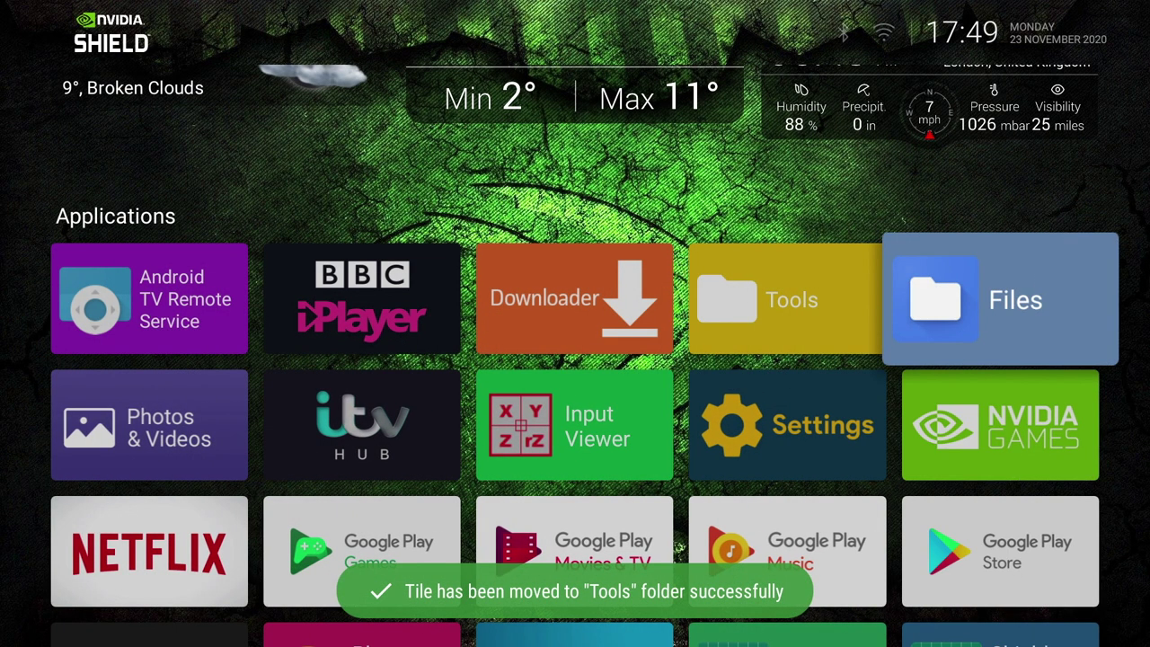
Move the Input Viewer tile into the Tools folder
{"action": "key", "text": "Left"}
{"action": "key", "text": "Down"}
{"action": "key", "text": "Left"}
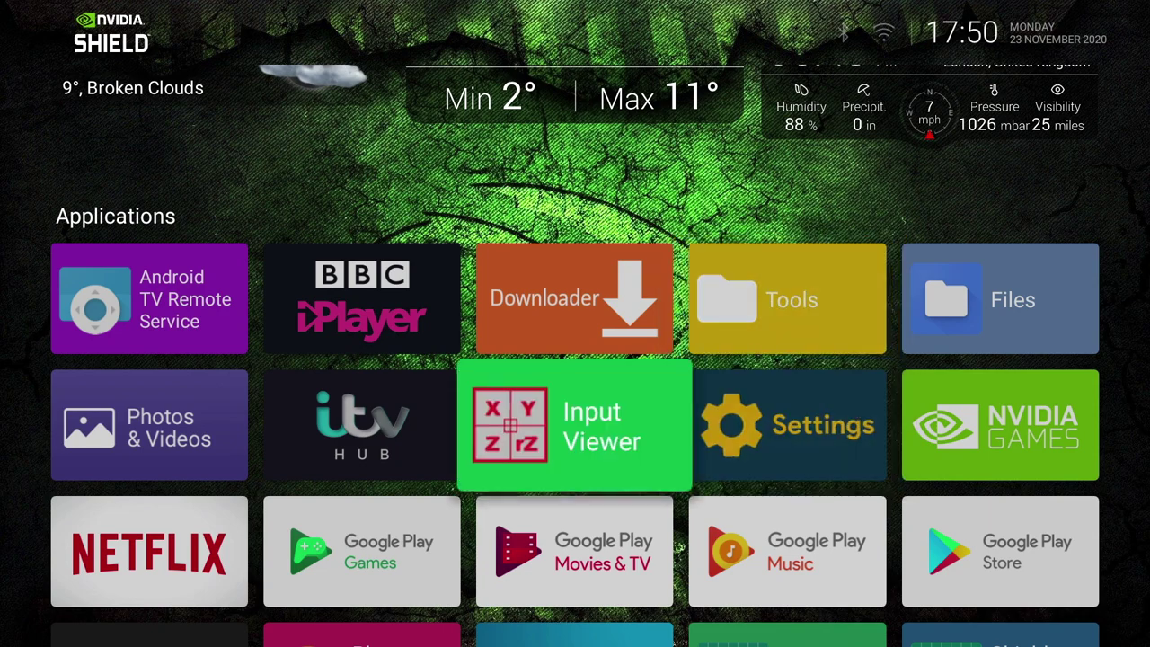
{"action": "key", "text": "Menu"}
{"action": "key", "text": "Down"}
{"action": "key", "text": "Down"}
{"action": "key", "text": "Down"}
{"action": "key", "text": "Down"}
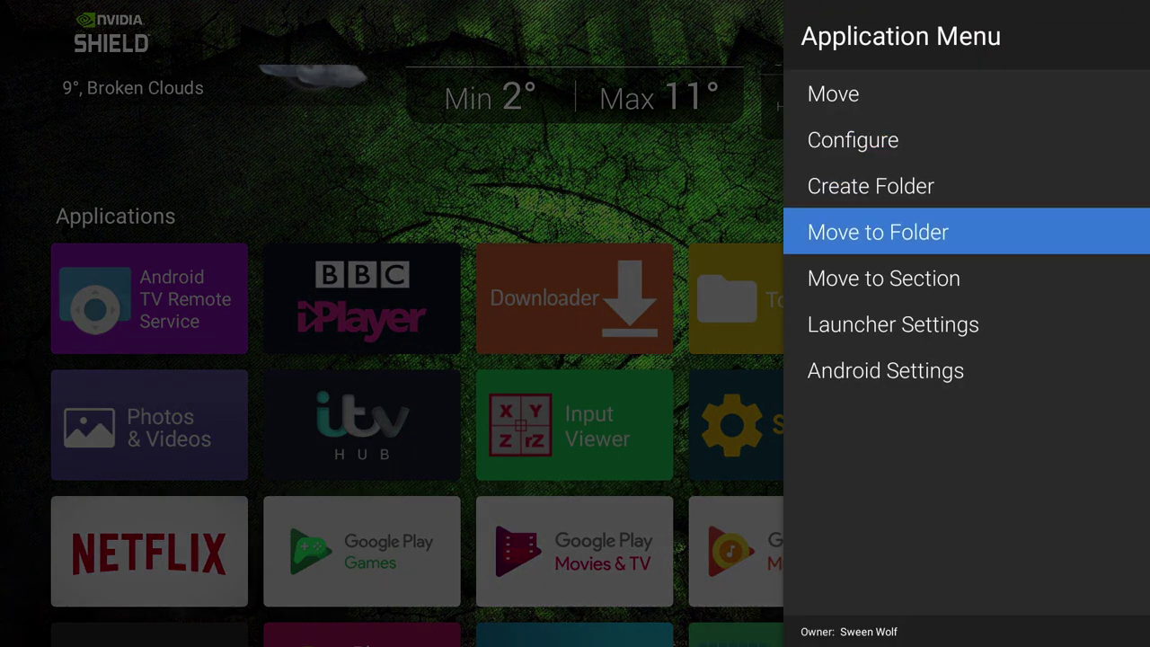
{"action": "key", "text": "Up"}
{"action": "key", "text": "Return"}
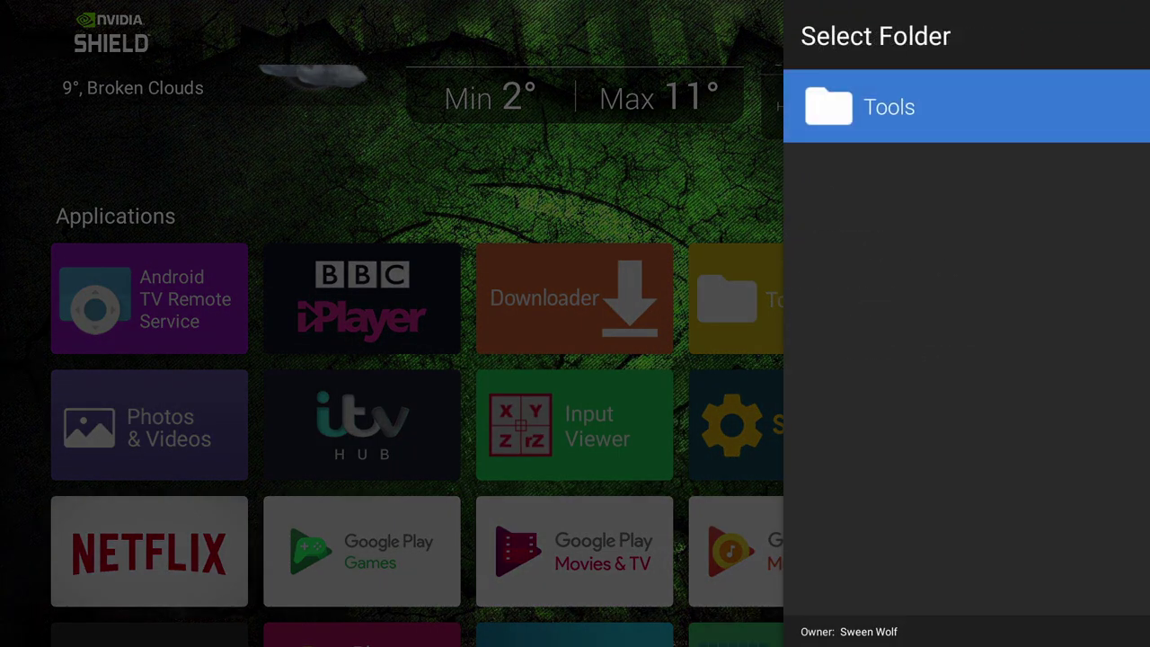
{"action": "key", "text": "Return"}
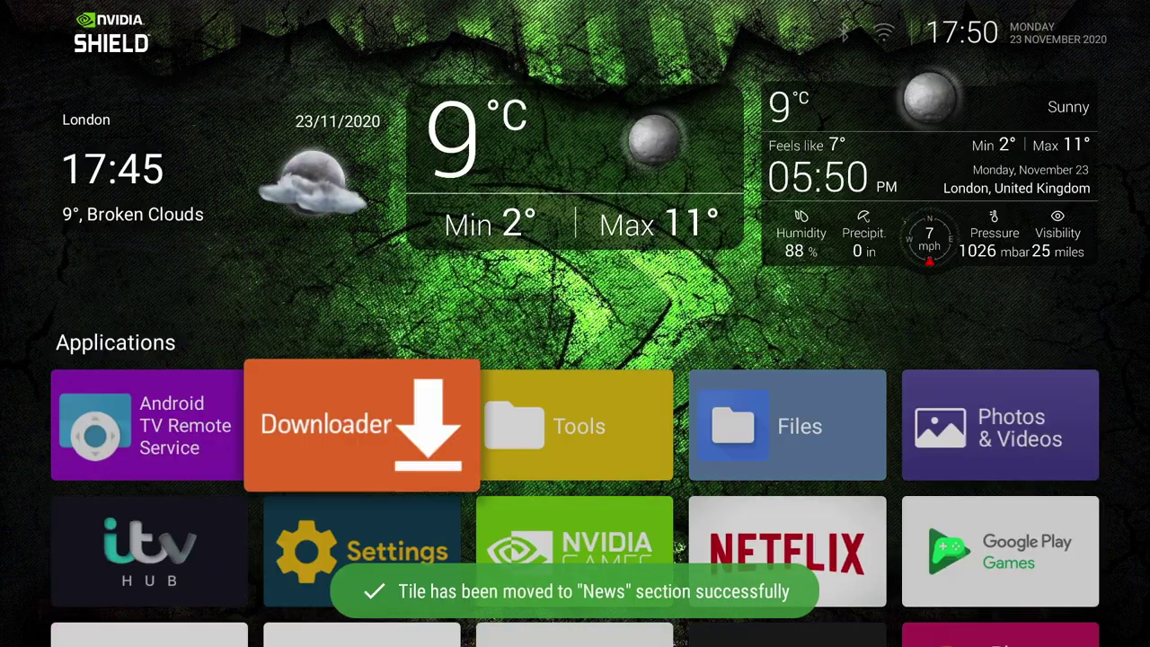
Open the Tools folder to check both apps are inside, then close it
{"action": "key", "text": "Return"}
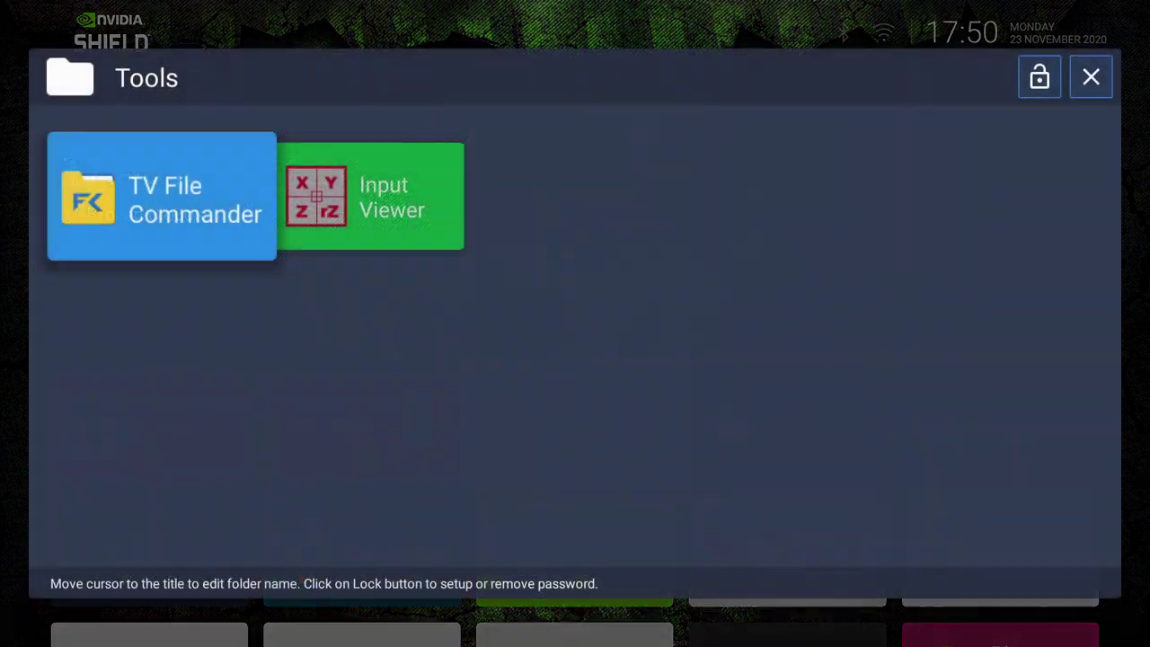
{"action": "key", "text": "Escape"}
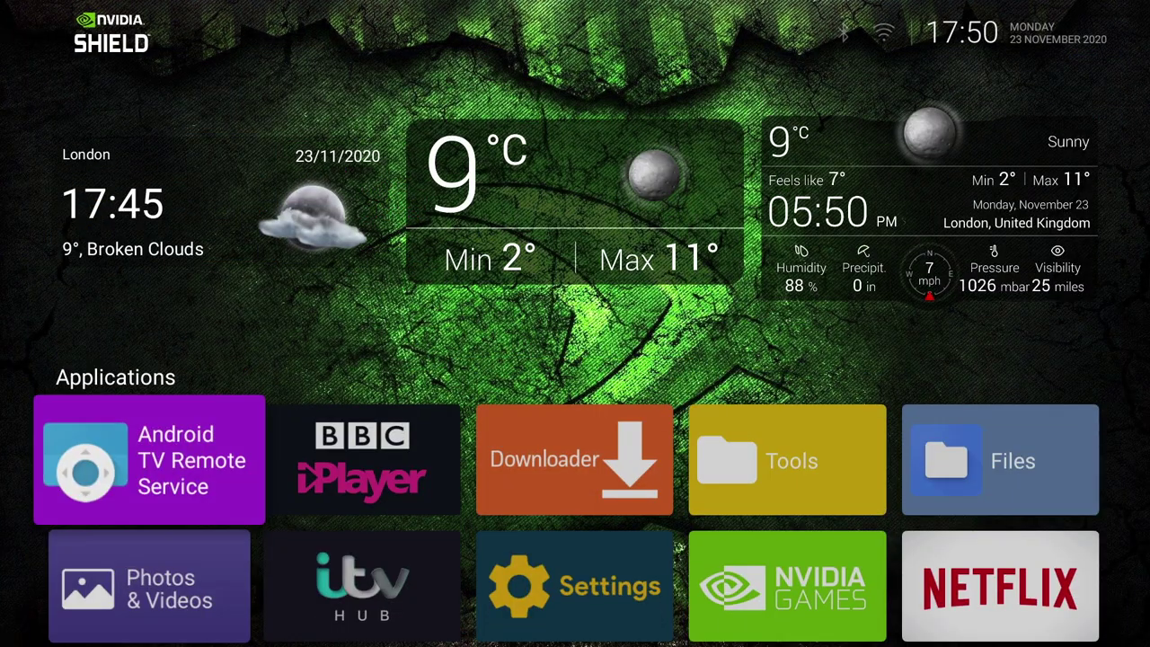
{"action": "key", "text": "Up"}
{"action": "key", "text": "Right"}
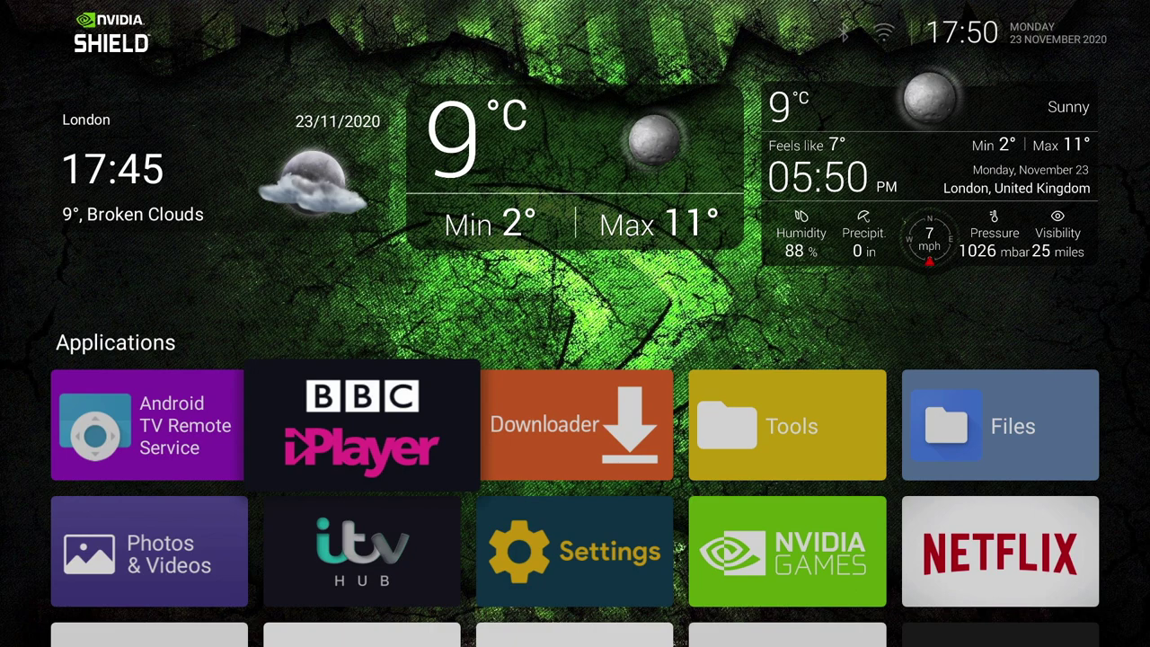
Move the BBC iPlayer tile into the News section
{"action": "key", "text": "Menu"}
{"action": "key", "text": "Down"}
{"action": "key", "text": "Down"}
{"action": "key", "text": "Down"}
{"action": "key", "text": "Down"}
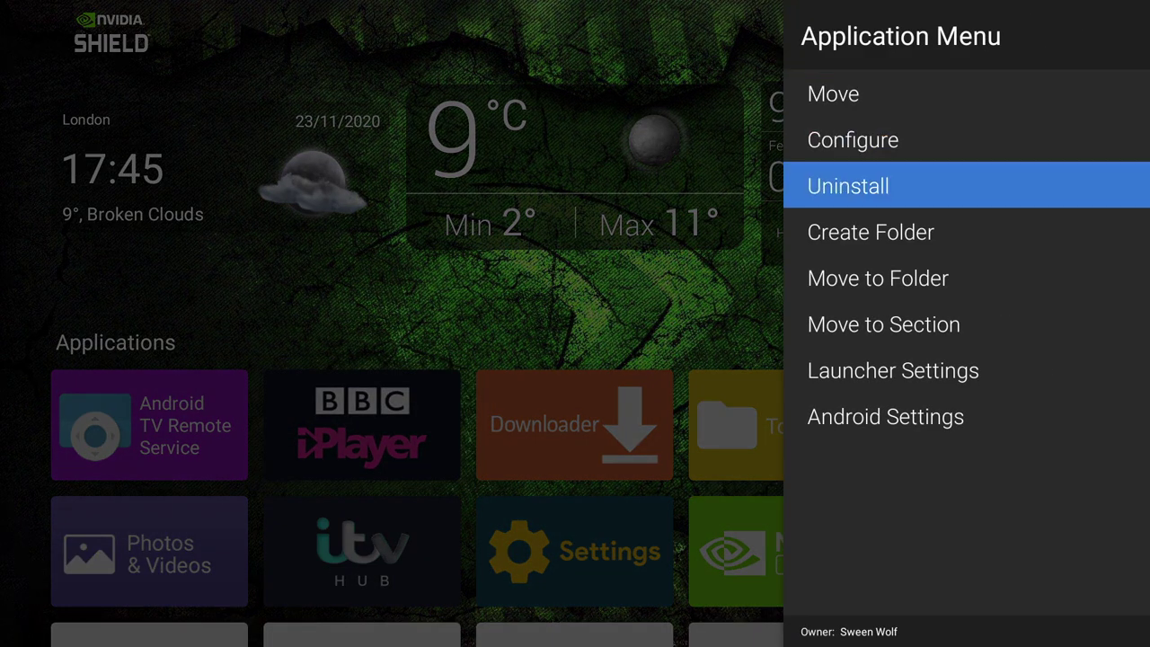
{"action": "key", "text": "Down"}
{"action": "key", "text": "Return"}
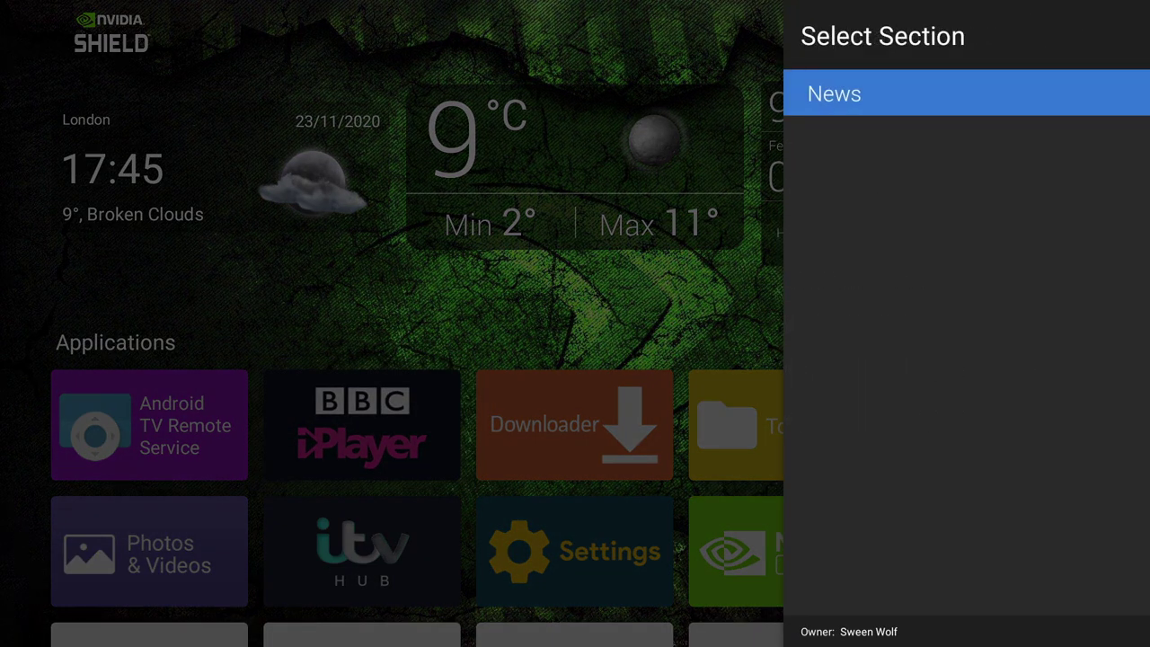
{"action": "key", "text": "Return"}
Go down to the News row to see BBC iPlayer beside BBC News and BBC Sport
{"action": "key", "text": "Down"}
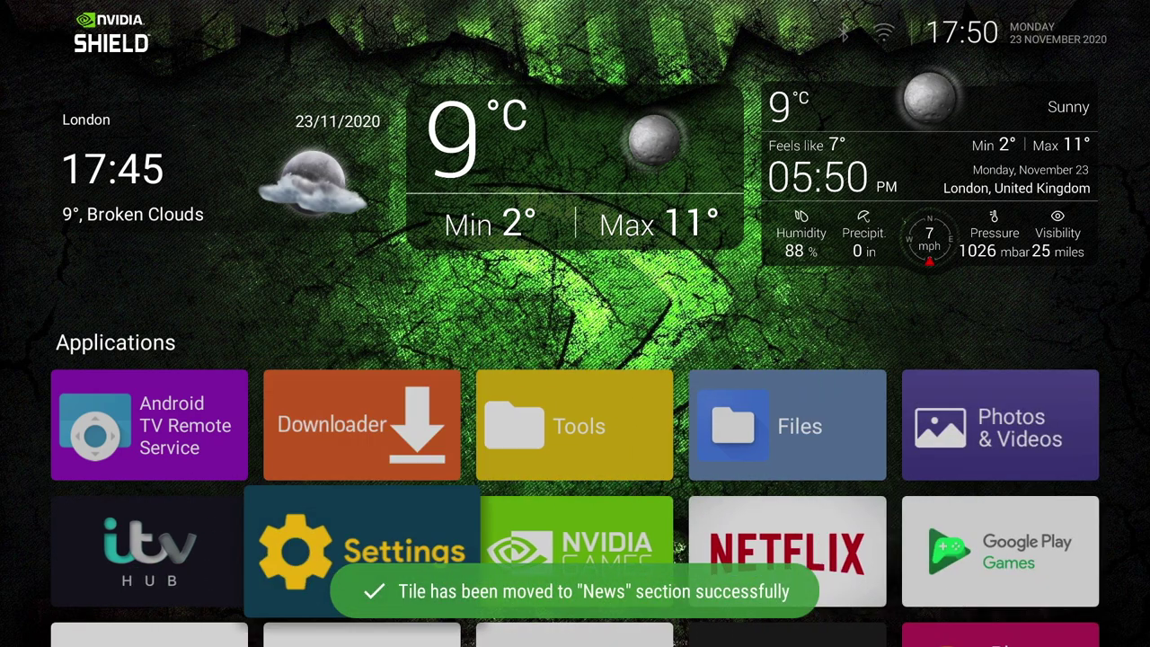
{"action": "key", "text": "Up"}
{"action": "key", "text": "Right"}
{"action": "key", "text": "Down"}
{"action": "key", "text": "Down"}
{"action": "key", "text": "Down"}
{"action": "key", "text": "Down"}
{"action": "key", "text": "Down"}
{"action": "key", "text": "Down"}
{"action": "key", "text": "Right"}
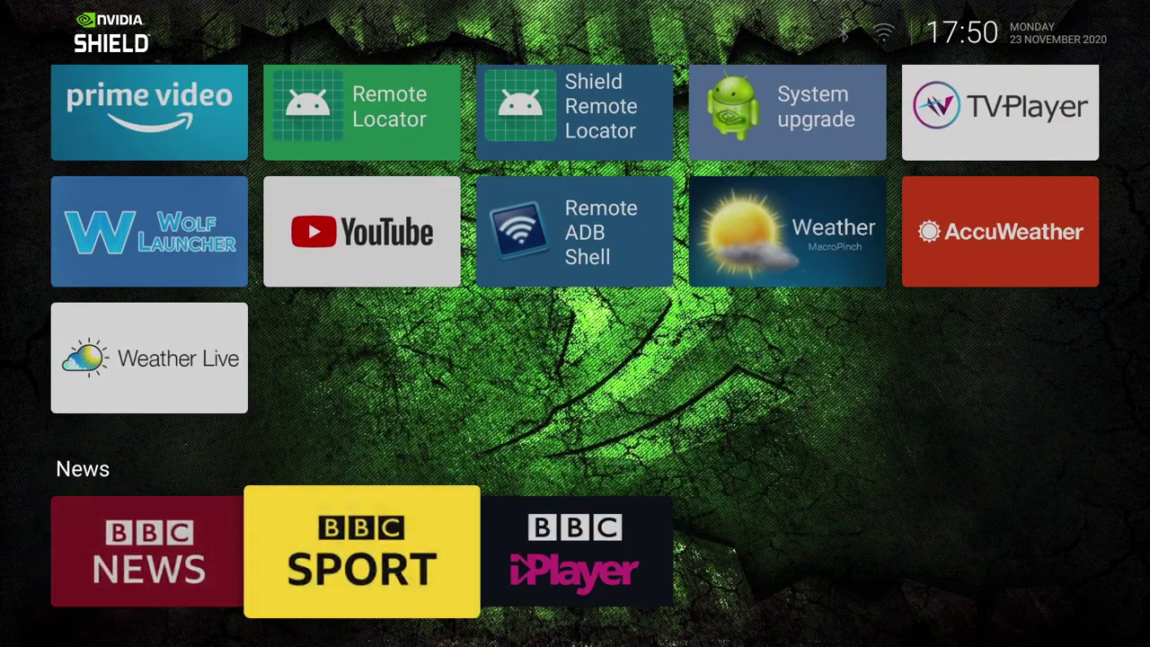
{"action": "key", "text": "Right"}
{"action": "key", "text": "Right"}
Raise the Tools folder's border radius from 8 to 56 in Configure Folder
{"action": "key", "text": "Up"}
{"action": "key", "text": "Up"}
{"action": "key", "text": "Up"}
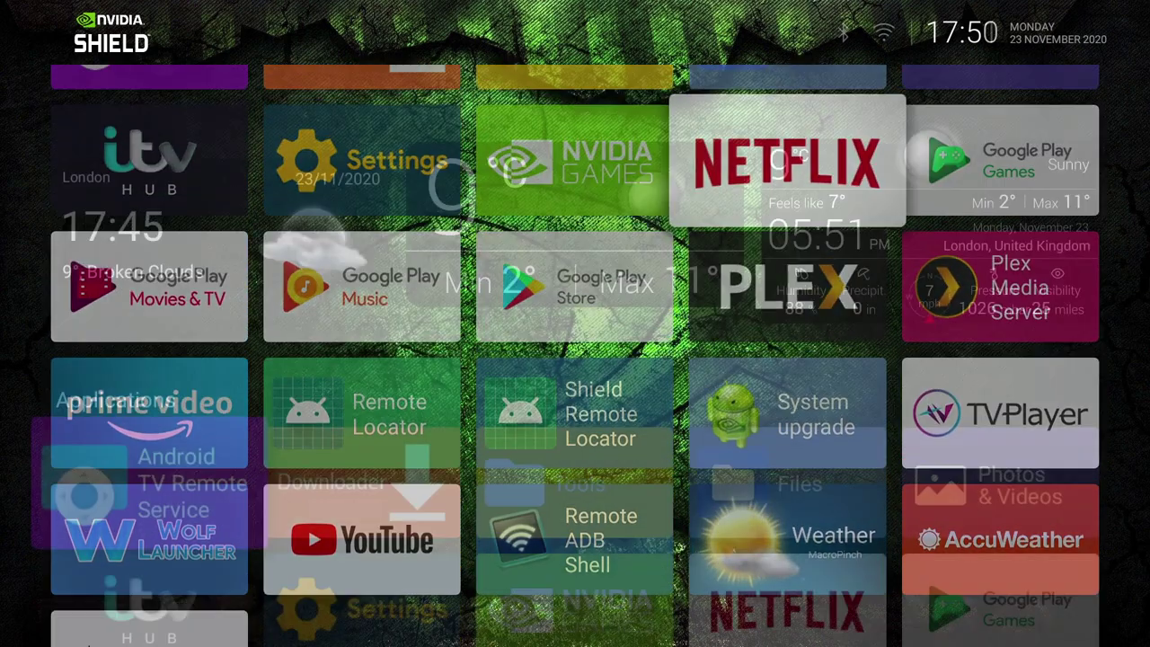
{"action": "key", "text": "Left"}
{"action": "key", "text": "Left"}
{"action": "key", "text": "Left"}
{"action": "key", "text": "Right"}
{"action": "key", "text": "Right"}
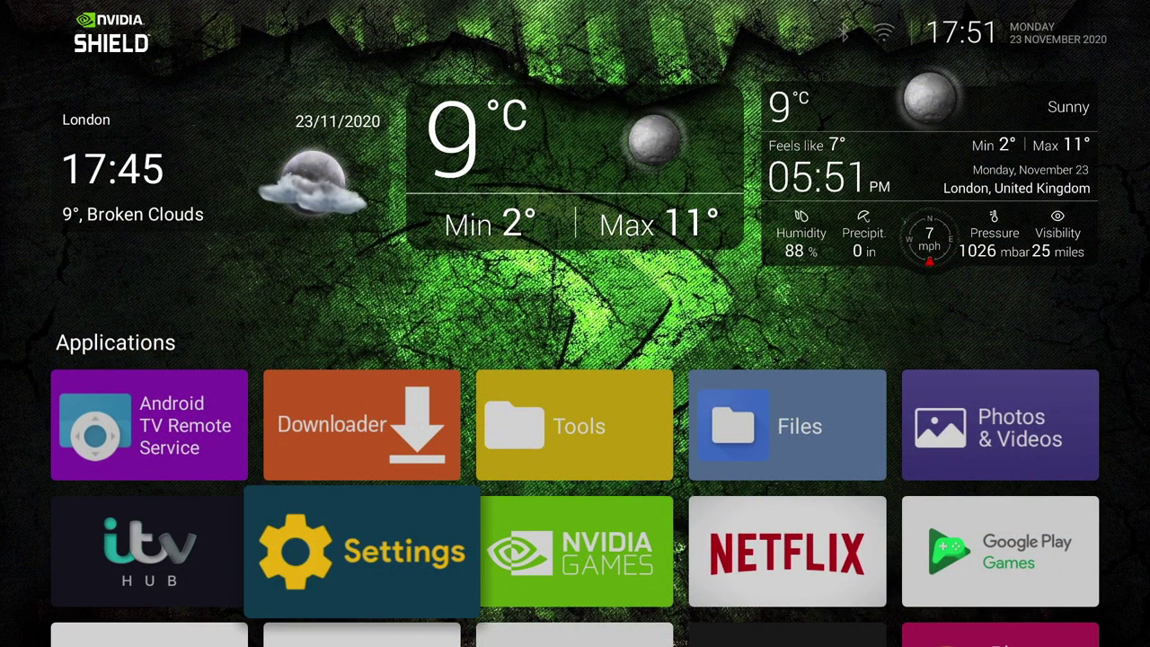
{"action": "key", "text": "Up"}
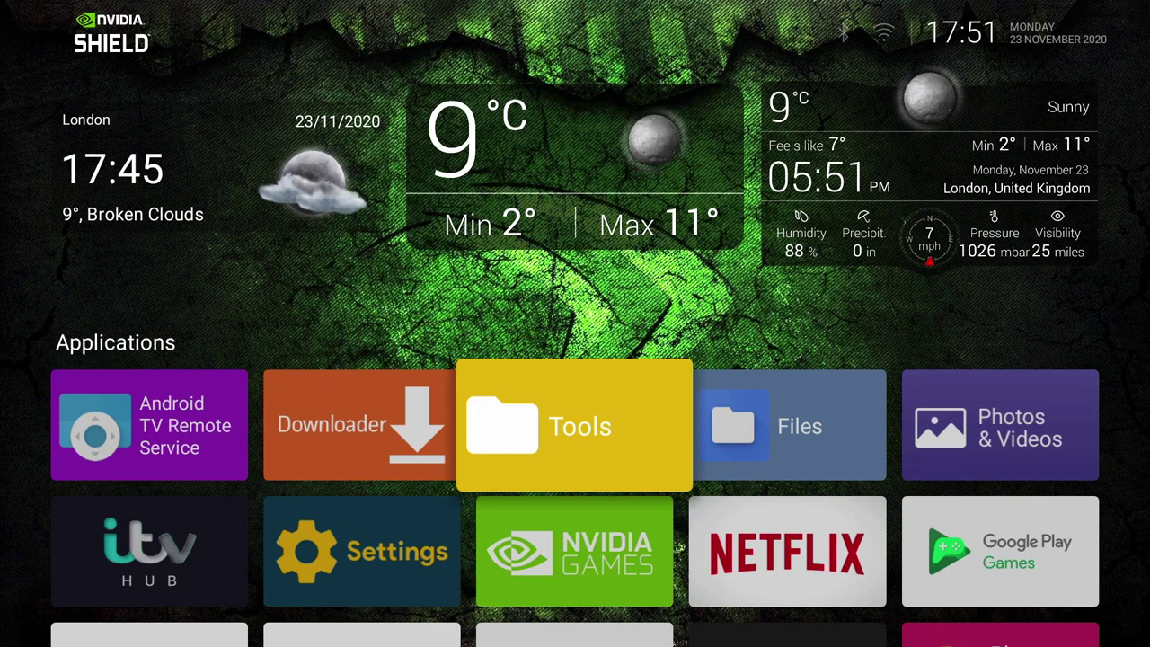
{"action": "key", "text": "Menu"}
{"action": "key", "text": "Down"}
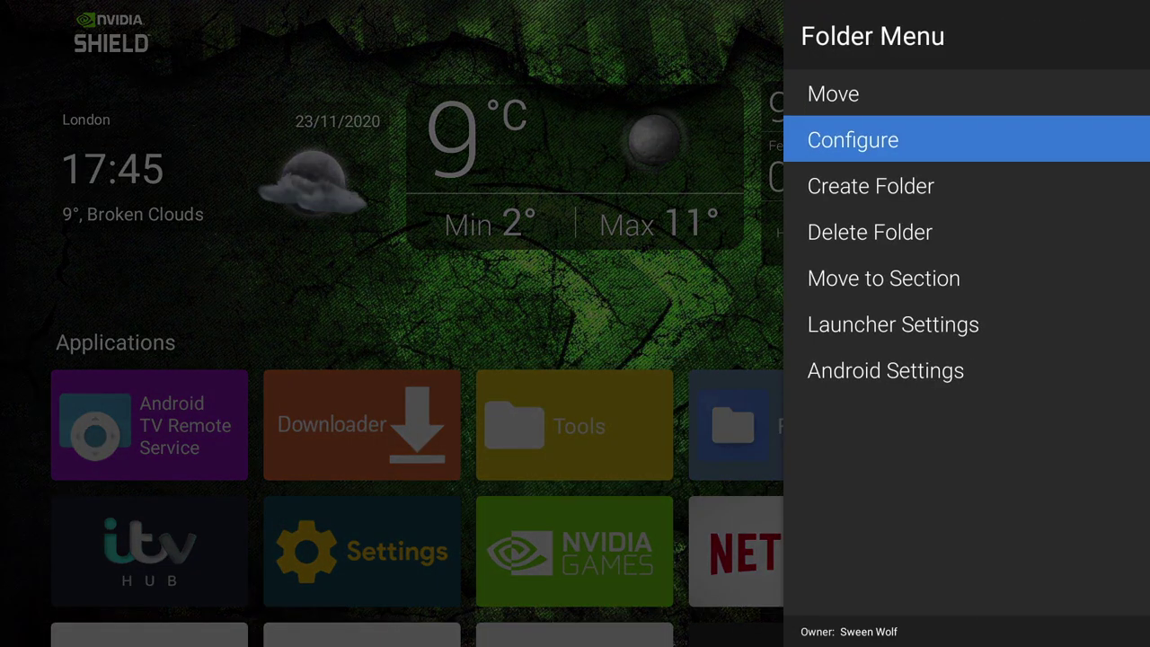
{"action": "key", "text": "Return"}
{"action": "key", "text": "Down"}
{"action": "key", "text": "Down"}
{"action": "key", "text": "Down"}
{"action": "key", "text": "Down"}
{"action": "key", "text": "Down"}
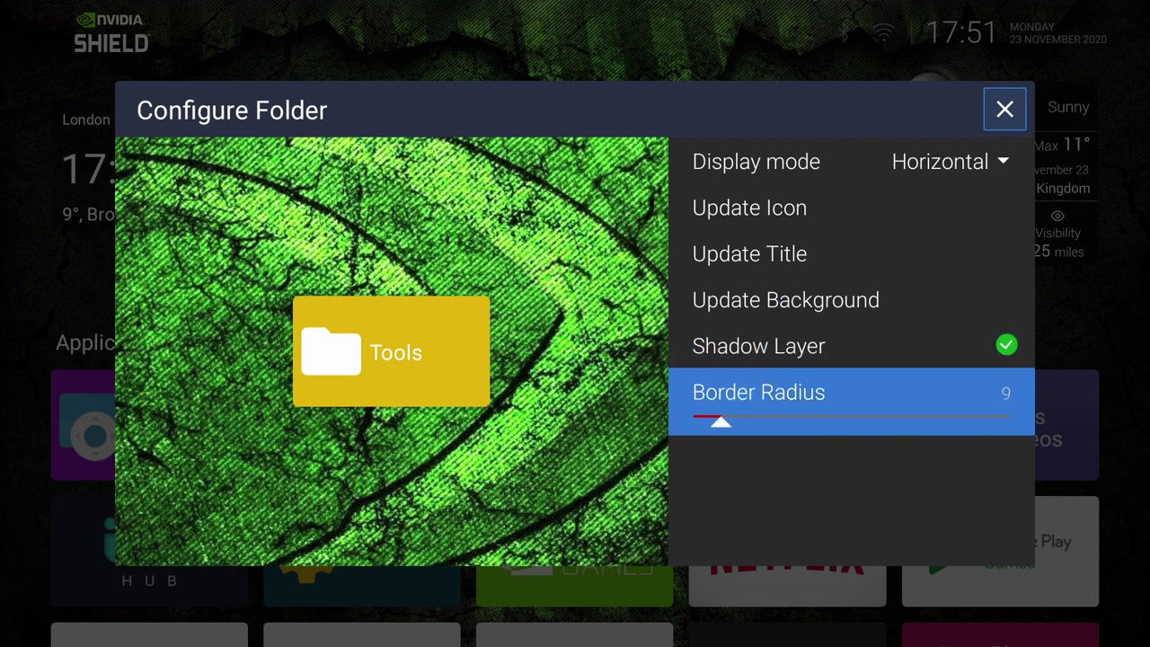
{"action": "key", "text": "Right"}
{"action": "key", "text": "Right"}
{"action": "key", "text": "Right"}
{"action": "key", "text": "Right"}
{"action": "key", "text": "Right"}
{"action": "key", "text": "Right"}
{"action": "key", "text": "Right"}
{"action": "key", "text": "Right"}
{"action": "key", "text": "Right"}
{"action": "key", "text": "Right"}
{"action": "key", "text": "Right"}
{"action": "key", "text": "Right"}
{"action": "key", "text": "Right"}
{"action": "key", "text": "Right"}
{"action": "key", "text": "Right"}
{"action": "key", "text": "Right"}
{"action": "key", "text": "Right"}
{"action": "key", "text": "Right"}
{"action": "key", "text": "Right"}
{"action": "key", "text": "Right"}
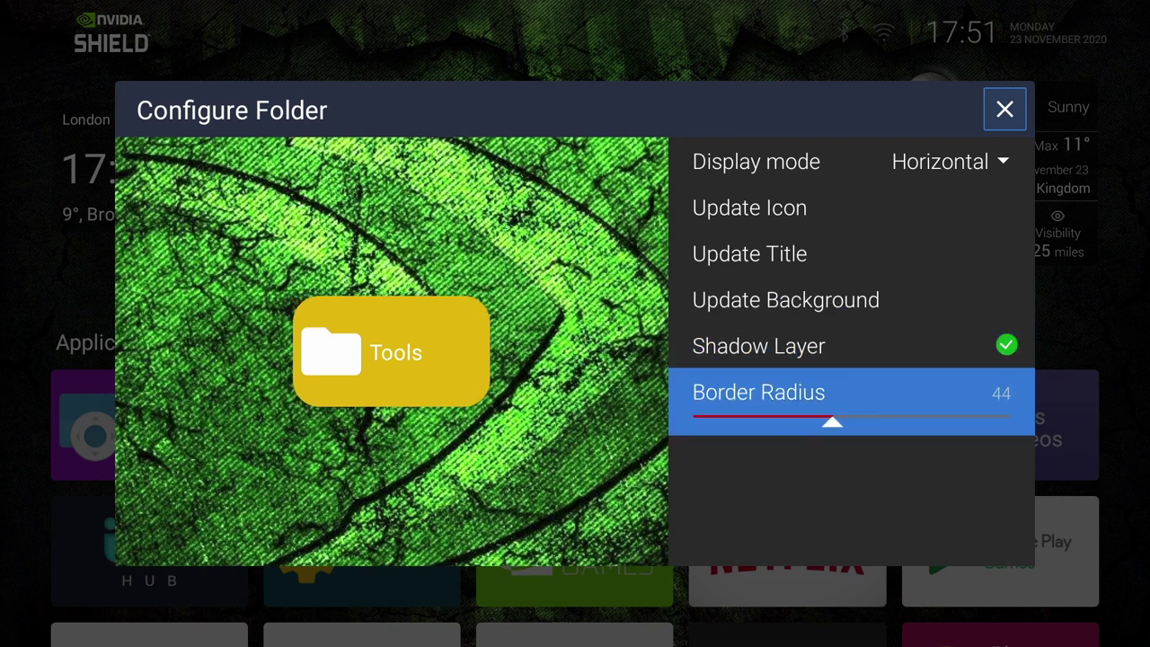
{"action": "key", "text": "Right"}
{"action": "key", "text": "Right"}
{"action": "key", "text": "Right"}
{"action": "key", "text": "Right"}
{"action": "key", "text": "Right"}
{"action": "key", "text": "Right"}
{"action": "key", "text": "Right"}
{"action": "key", "text": "Right"}
{"action": "key", "text": "Right"}
{"action": "key", "text": "Right"}
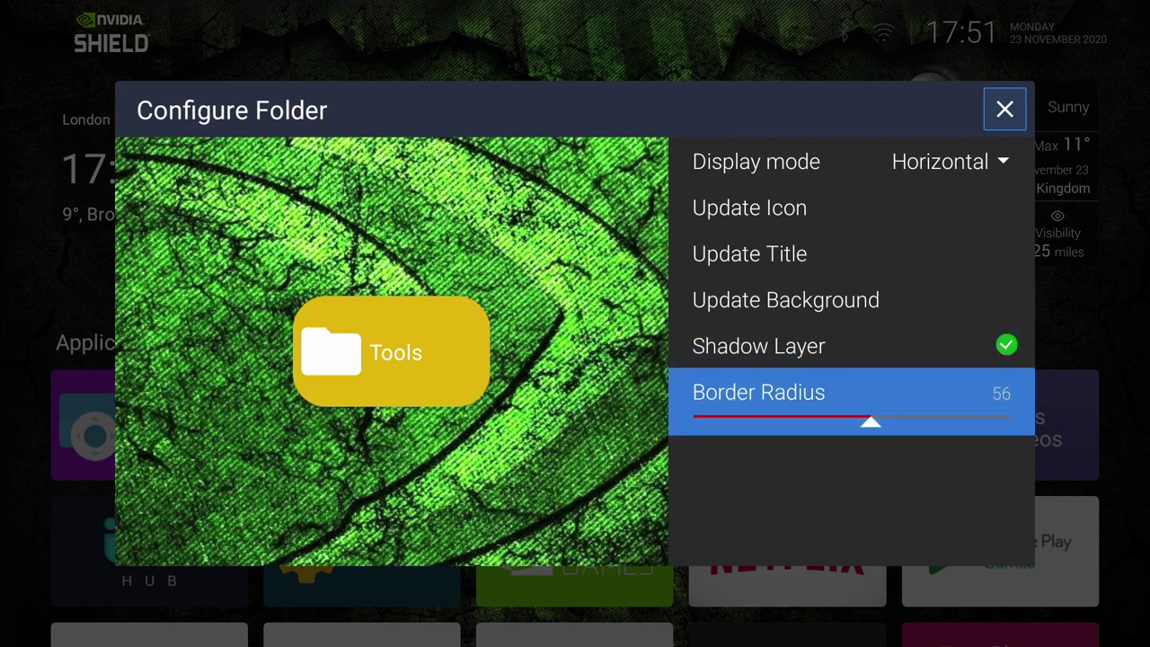
{"action": "key", "text": "Escape"}
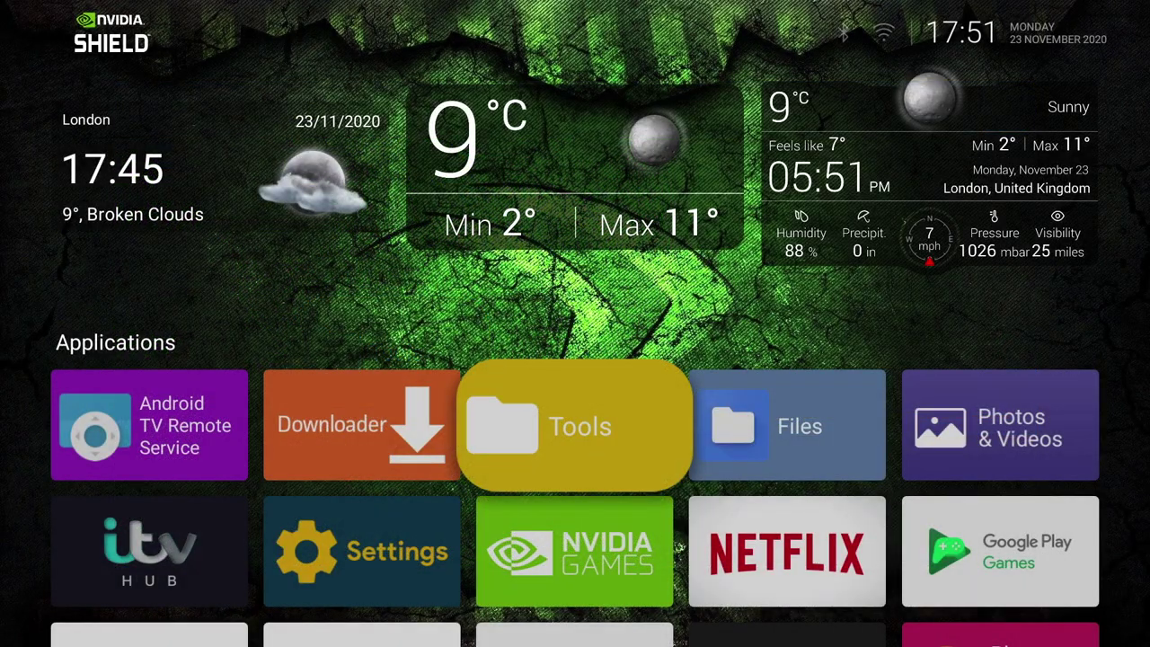
Open the launcher's section manager from the BBC iPlayer tile's options
{"action": "key", "text": "Down"}
{"action": "key", "text": "Down"}
{"action": "key", "text": "Down"}
{"action": "key", "text": "Down"}
{"action": "key", "text": "Down"}
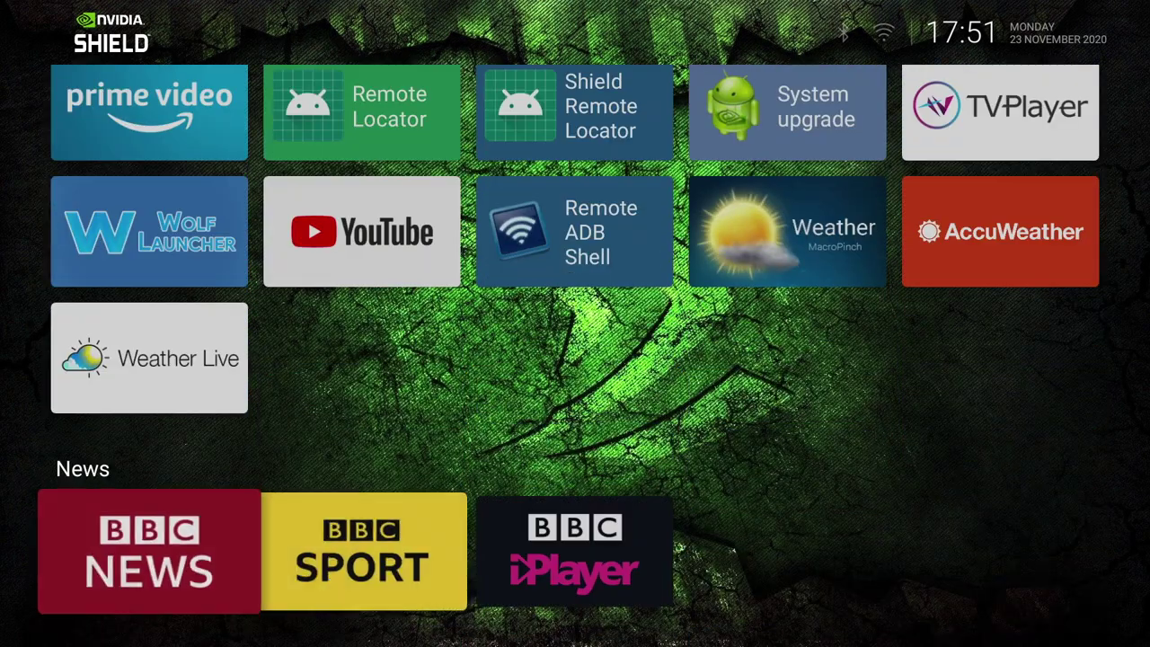
{"action": "key", "text": "Up"}
{"action": "key", "text": "Down"}
{"action": "key", "text": "Menu"}
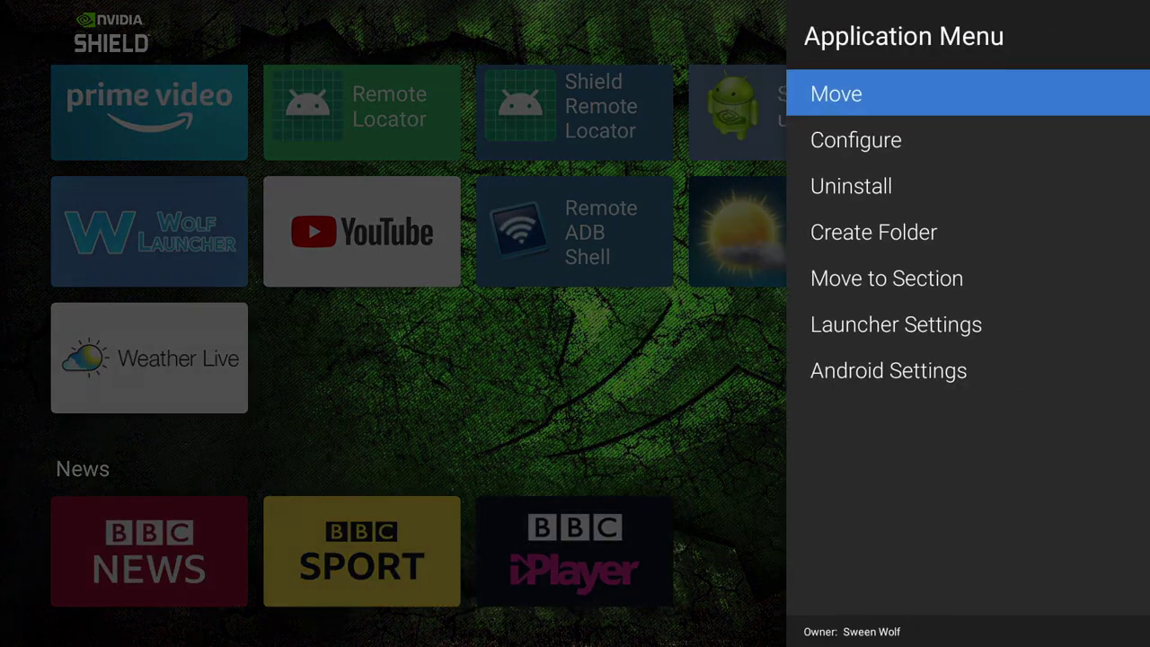
{"action": "key", "text": "Down"}
{"action": "key", "text": "Down"}
{"action": "key", "text": "Down"}
{"action": "key", "text": "Down"}
{"action": "key", "text": "Down"}
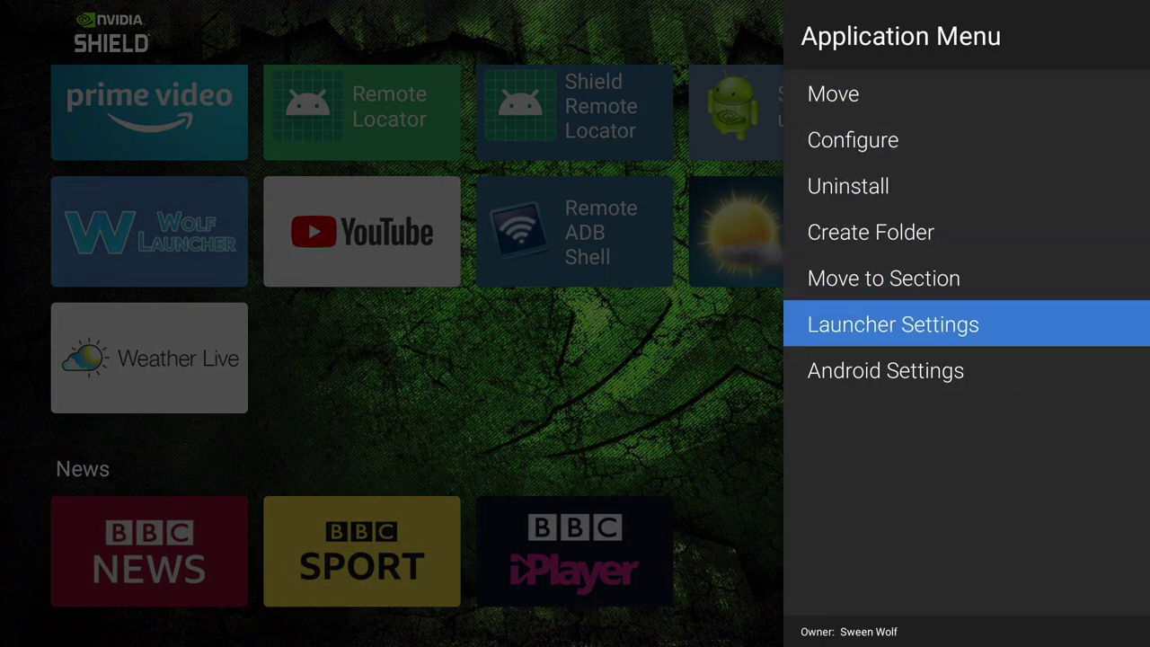
{"action": "key", "text": "Return"}
{"action": "key", "text": "Return"}
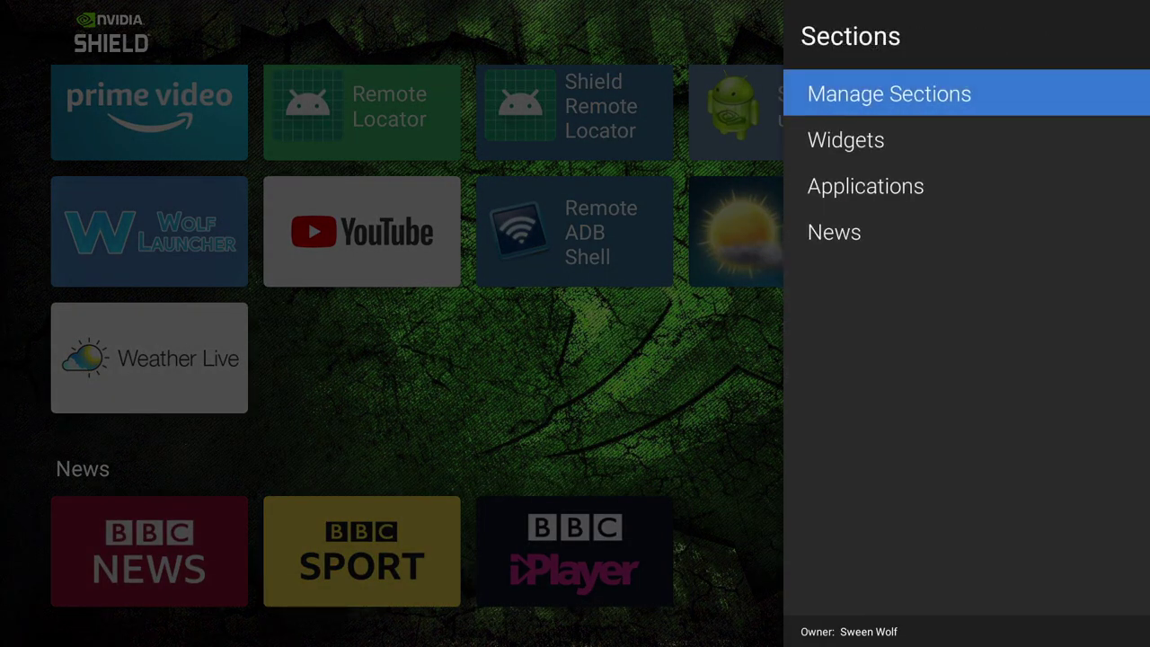
{"action": "key", "text": "Return"}
{"action": "key", "text": "Down"}
Reposition the Applications, Widgets and News sections in the section manager
{"action": "key", "text": "Return"}
{"action": "key", "text": "Up"}
{"action": "key", "text": "Return"}
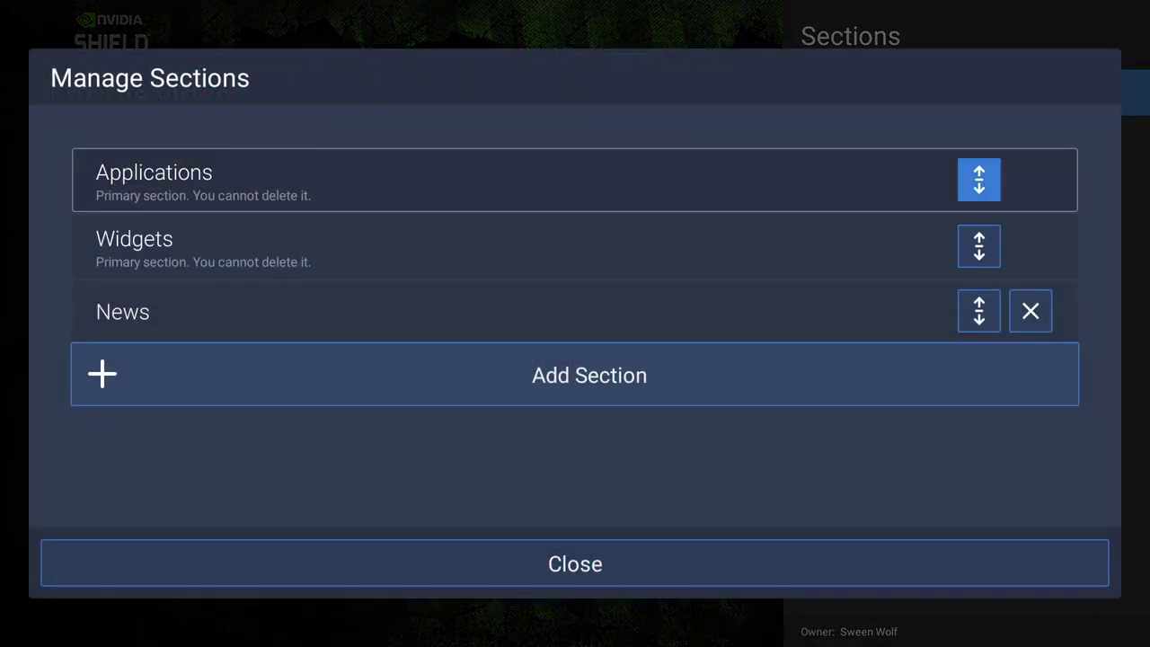
{"action": "key", "text": "Down"}
{"action": "key", "text": "Return"}
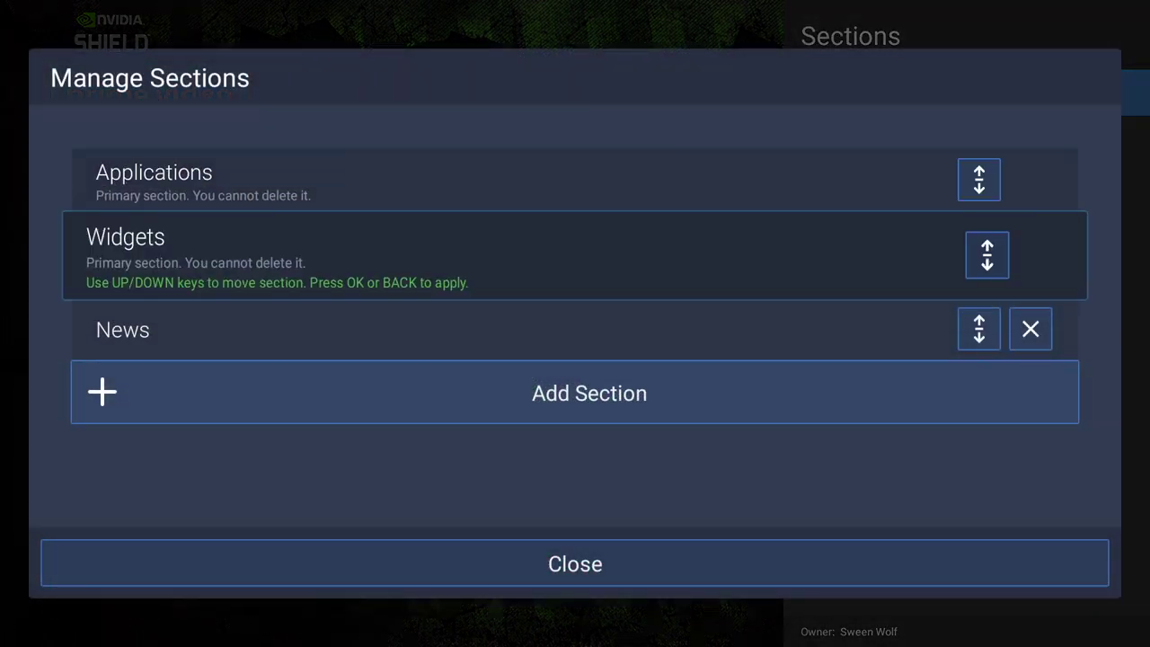
{"action": "key", "text": "Up"}
{"action": "key", "text": "Return"}
{"action": "key", "text": "Down"}
{"action": "key", "text": "Down"}
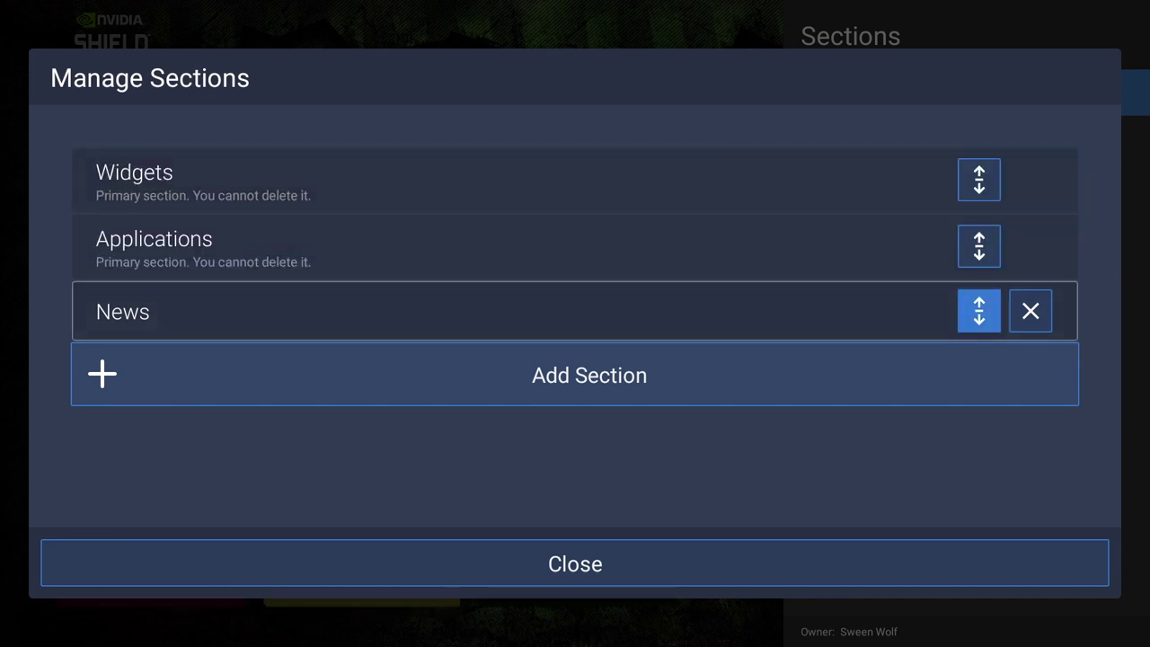
{"action": "key", "text": "Return"}
{"action": "key", "text": "Up"}
{"action": "key", "text": "Return"}
{"action": "key", "text": "Down"}
{"action": "key", "text": "Down"}
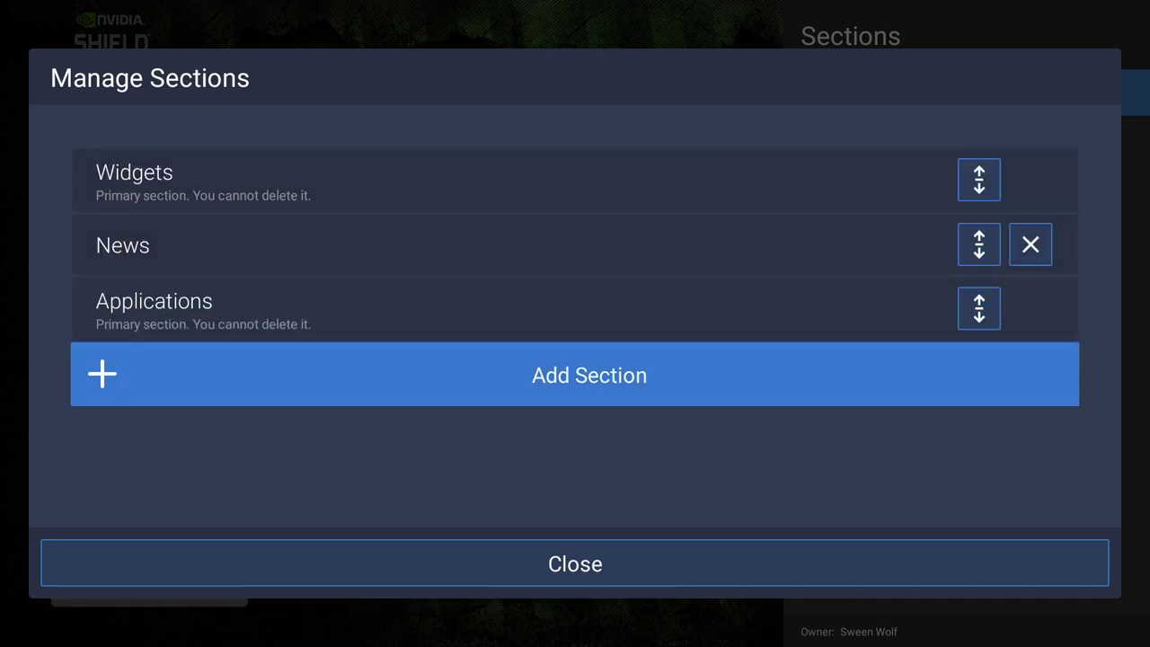
{"action": "key", "text": "Return"}
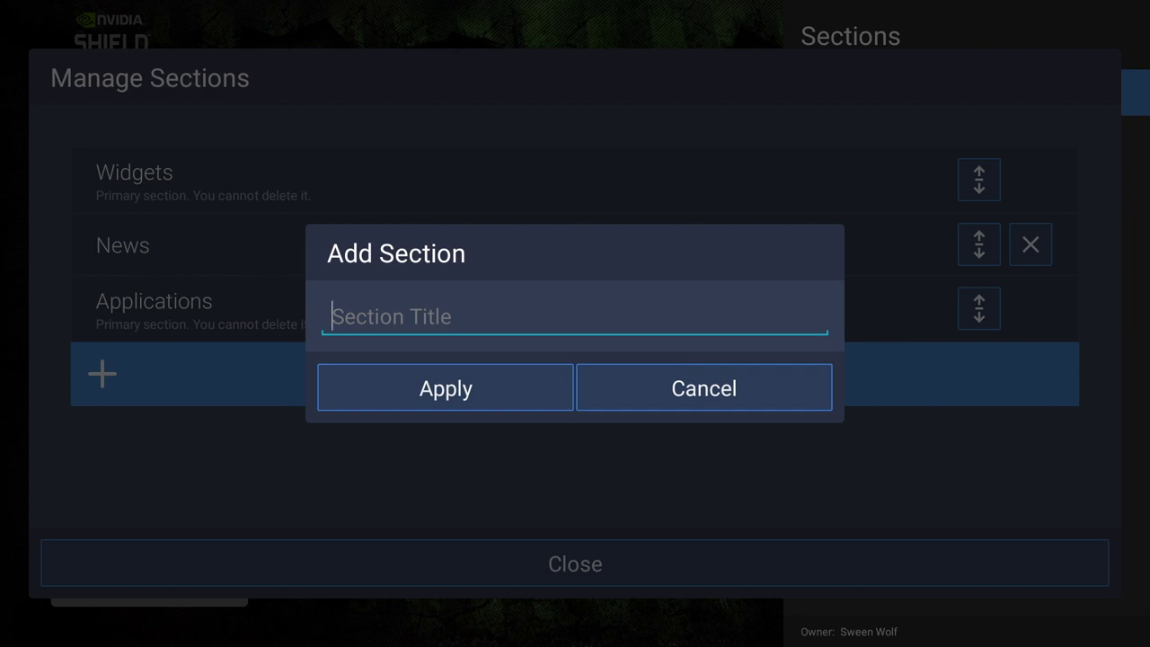
Add a section named Games, then scroll down to confirm it sits empty below Applications
{"action": "type", "text": "Games"}
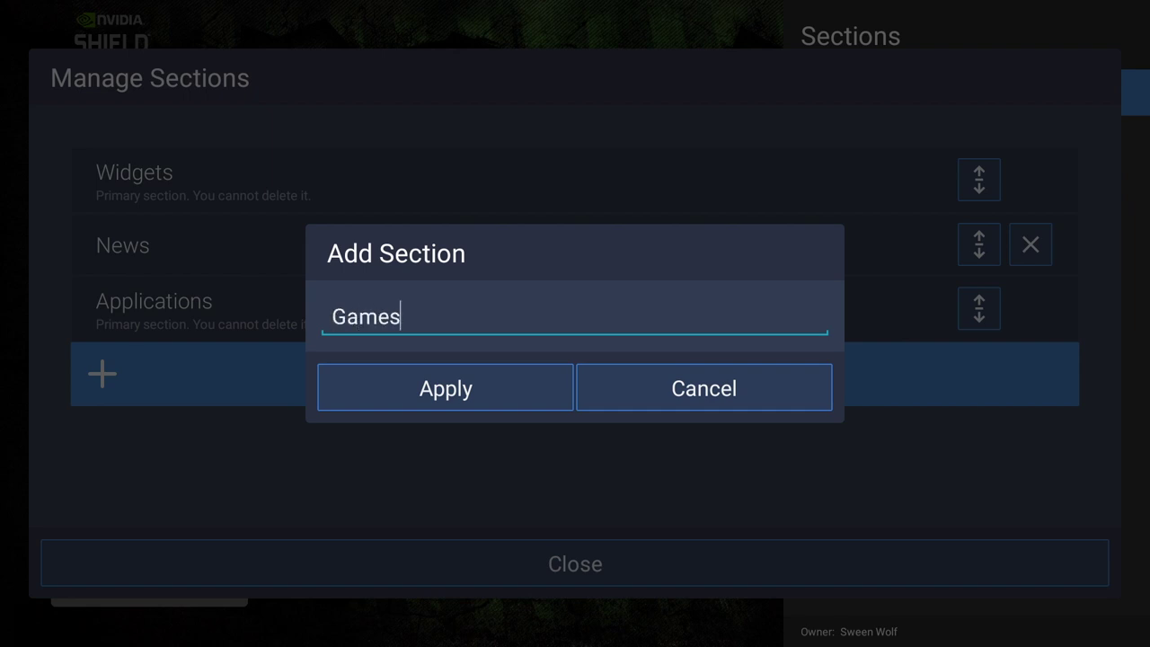
{"action": "key", "text": "Down"}
{"action": "key", "text": "Return"}
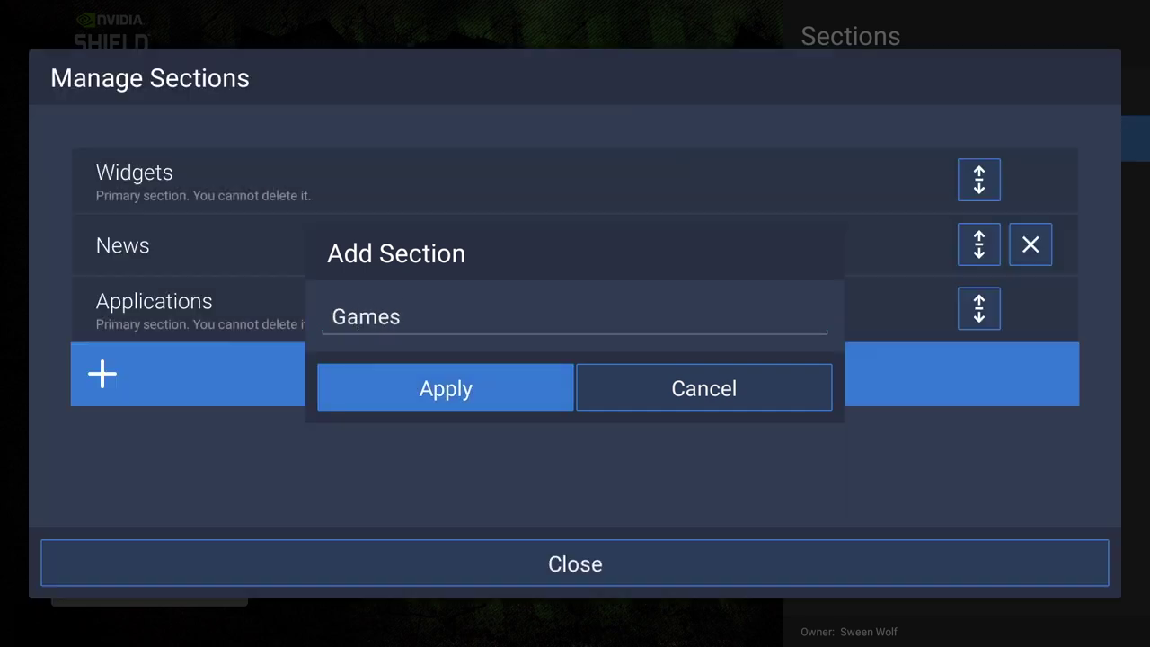
{"action": "key", "text": "Escape"}
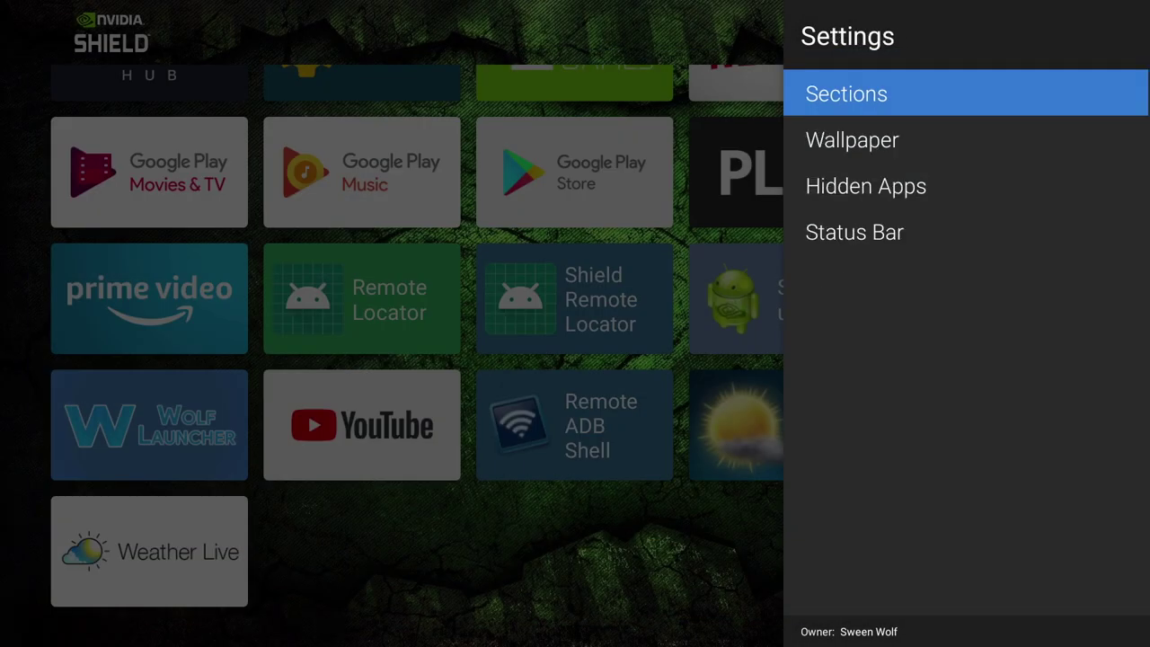
{"action": "key", "text": "Escape"}
{"action": "key", "text": "Down"}
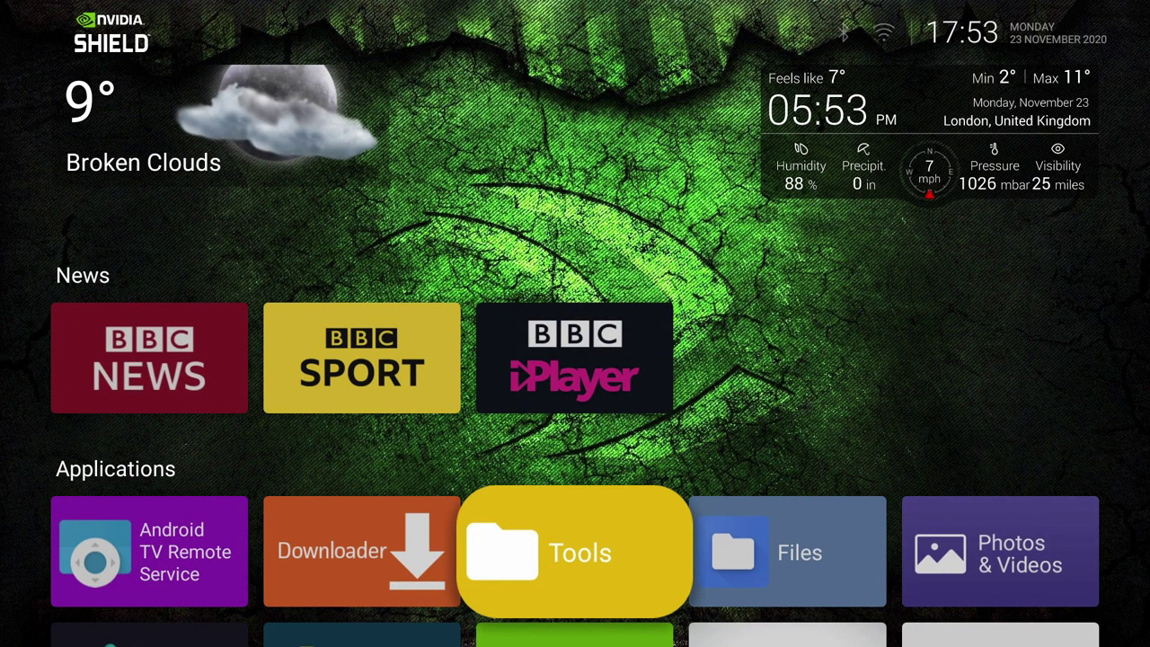
{"action": "key", "text": "Down"}
{"action": "key", "text": "Down"}
{"action": "key", "text": "Down"}
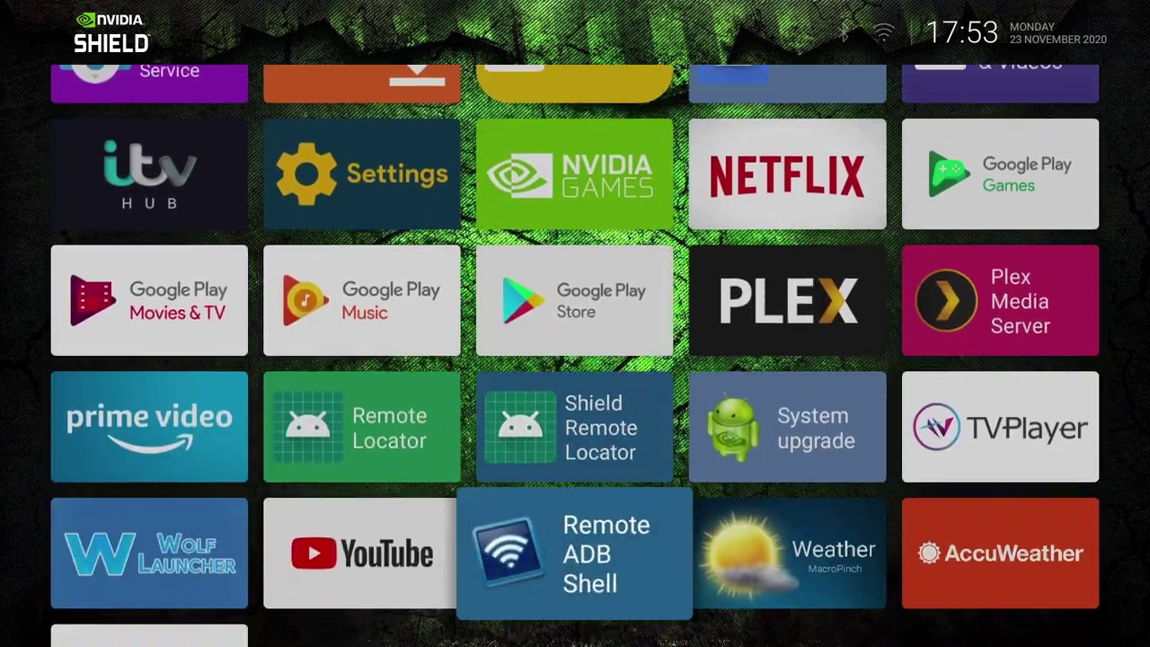
{"action": "key", "text": "Down"}
{"action": "key", "text": "Up"}
{"action": "key", "text": "Up"}
{"action": "key", "text": "Up"}
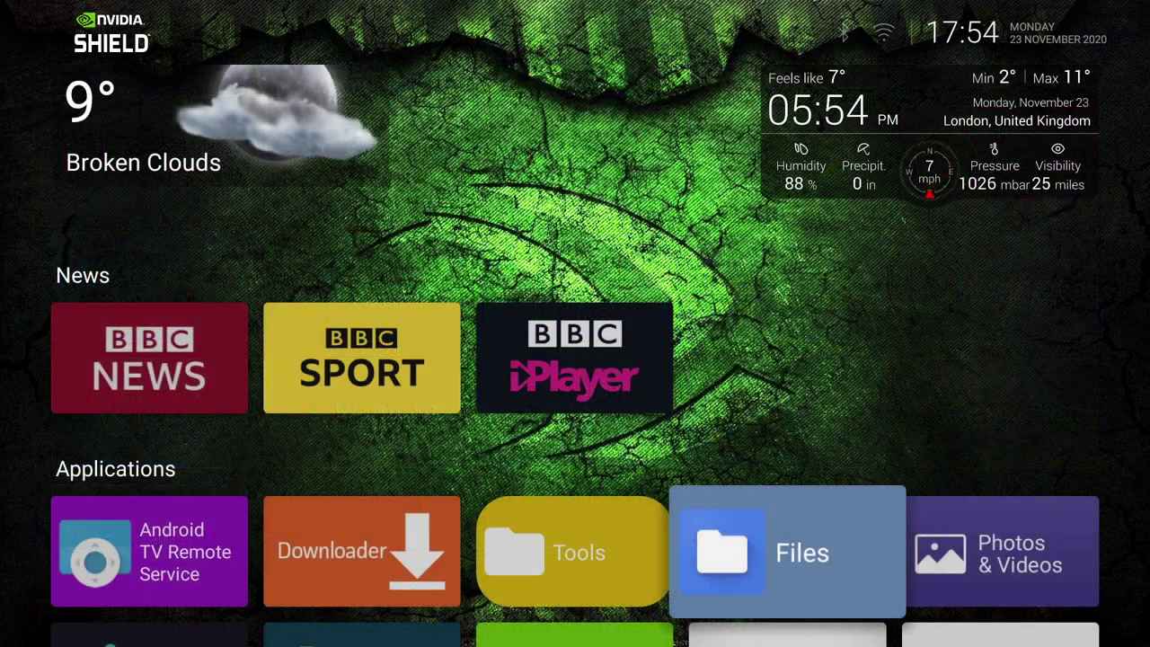
Set the first wp2698583 image as the launcher wallpaper via Launcher Settings > Wallpaper
{"action": "key", "text": "Menu"}
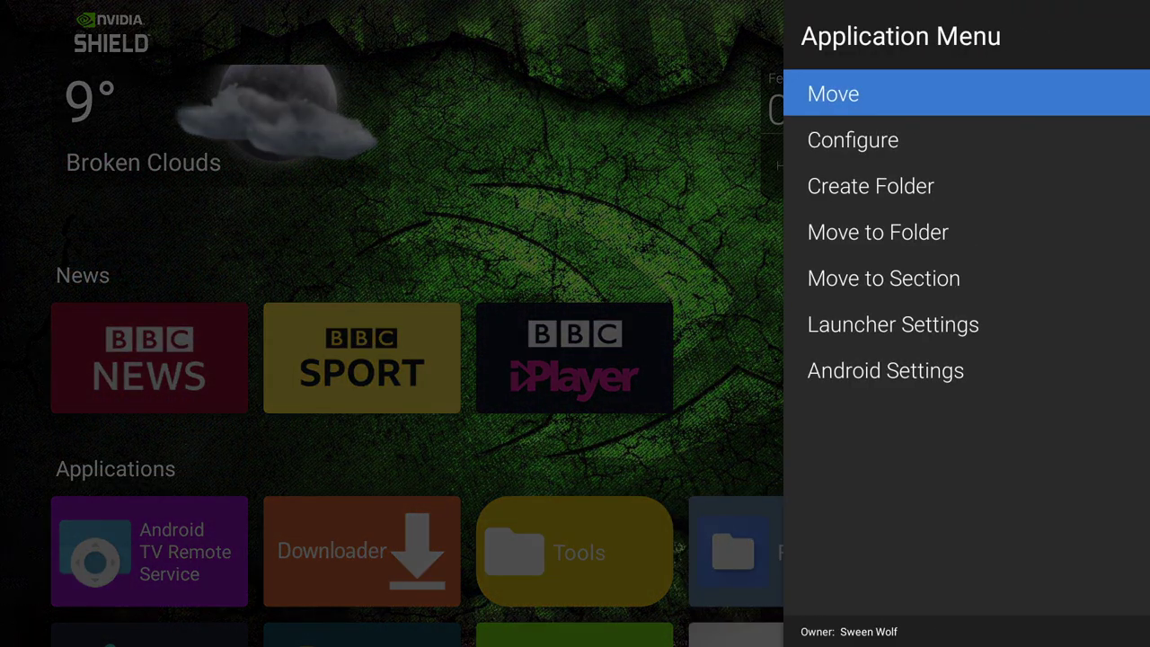
{"action": "key", "text": "Down"}
{"action": "key", "text": "Down"}
{"action": "key", "text": "Down"}
{"action": "key", "text": "Down"}
{"action": "key", "text": "Down"}
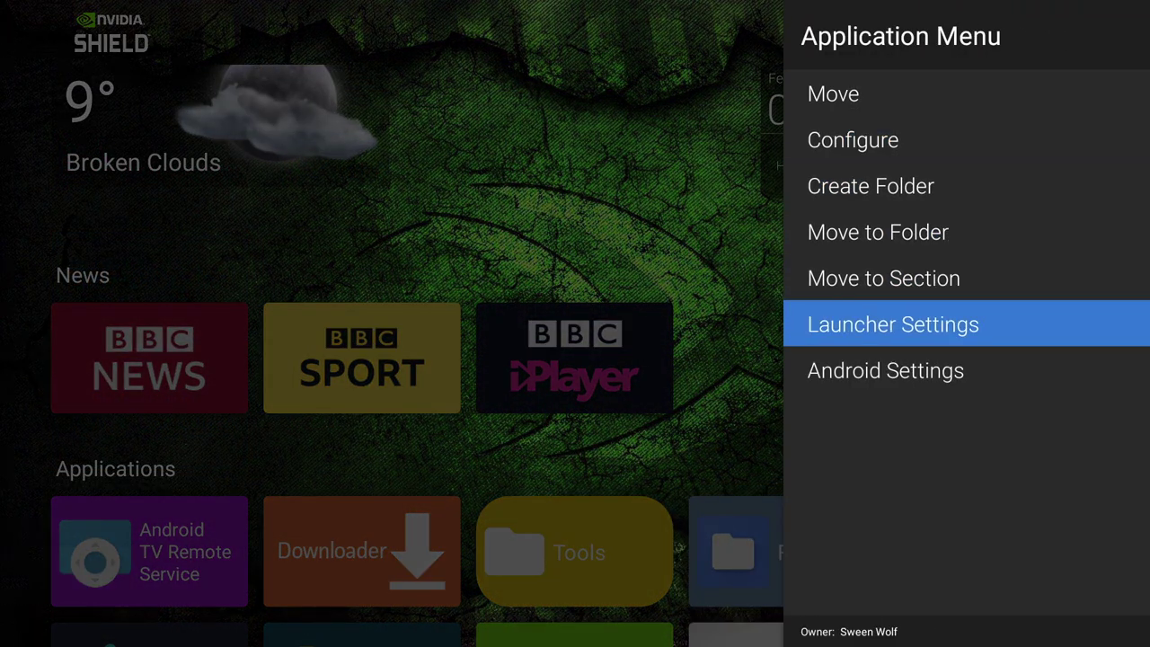
{"action": "key", "text": "Return"}
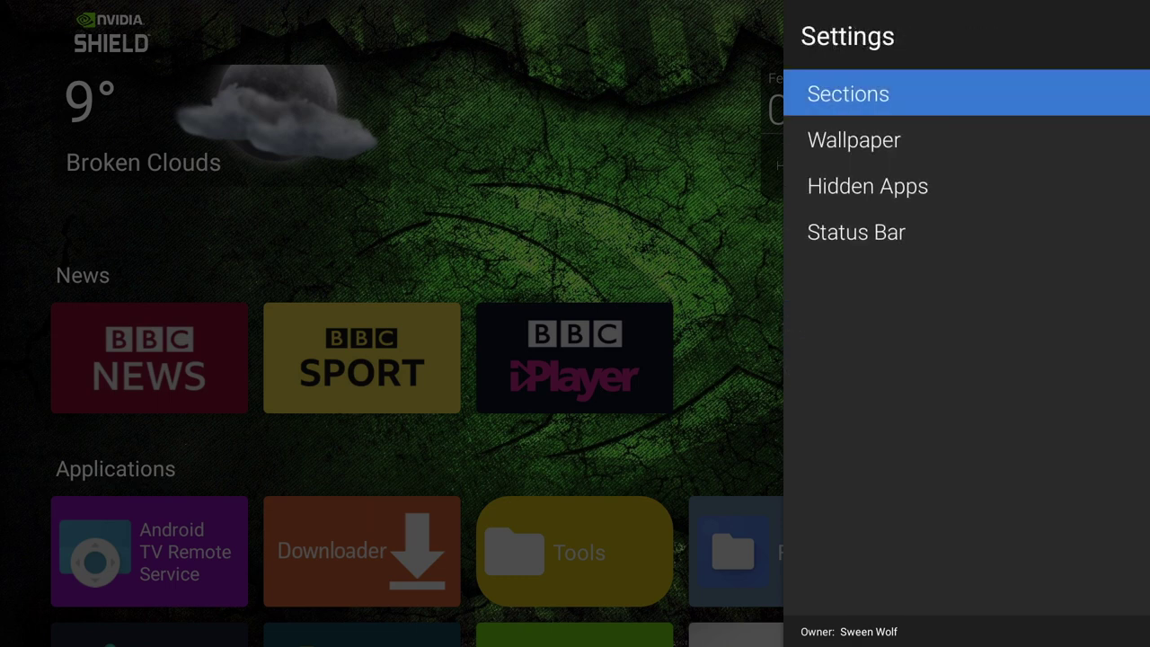
{"action": "key", "text": "Down"}
{"action": "key", "text": "Return"}
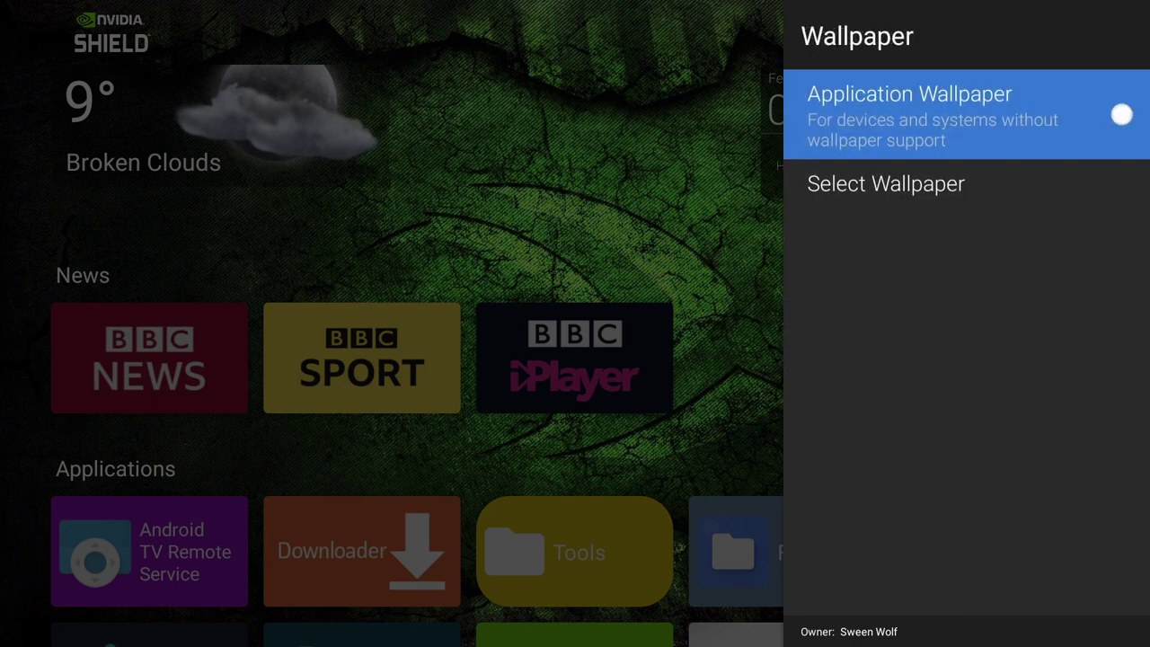
{"action": "key", "text": "Down"}
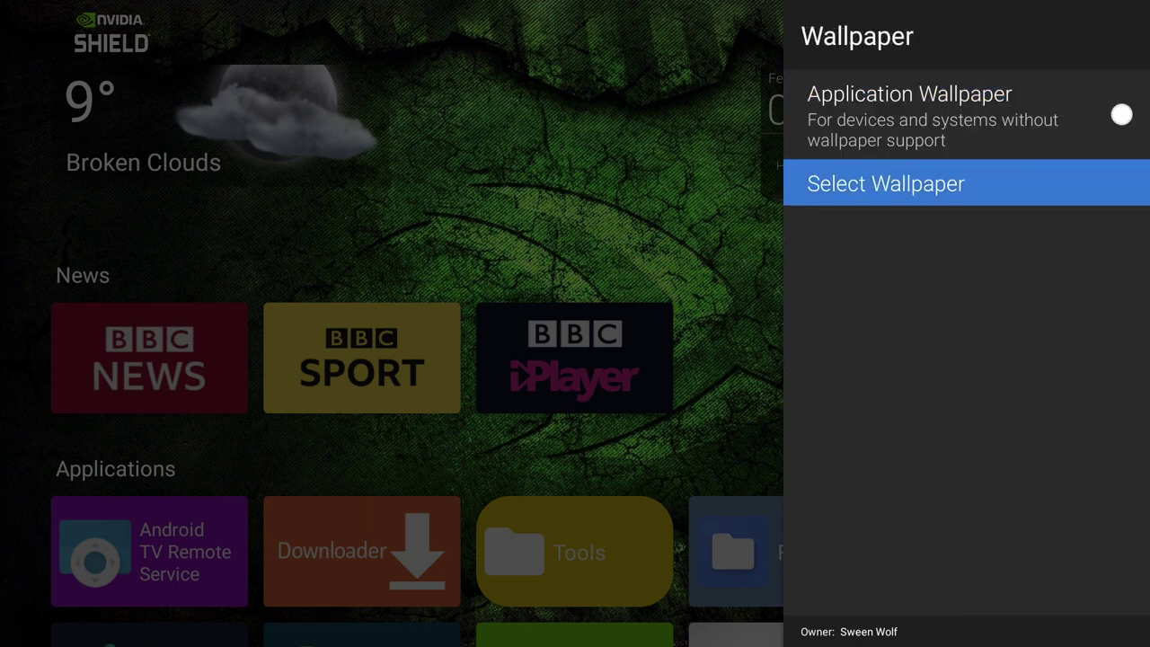
{"action": "key", "text": "Return"}
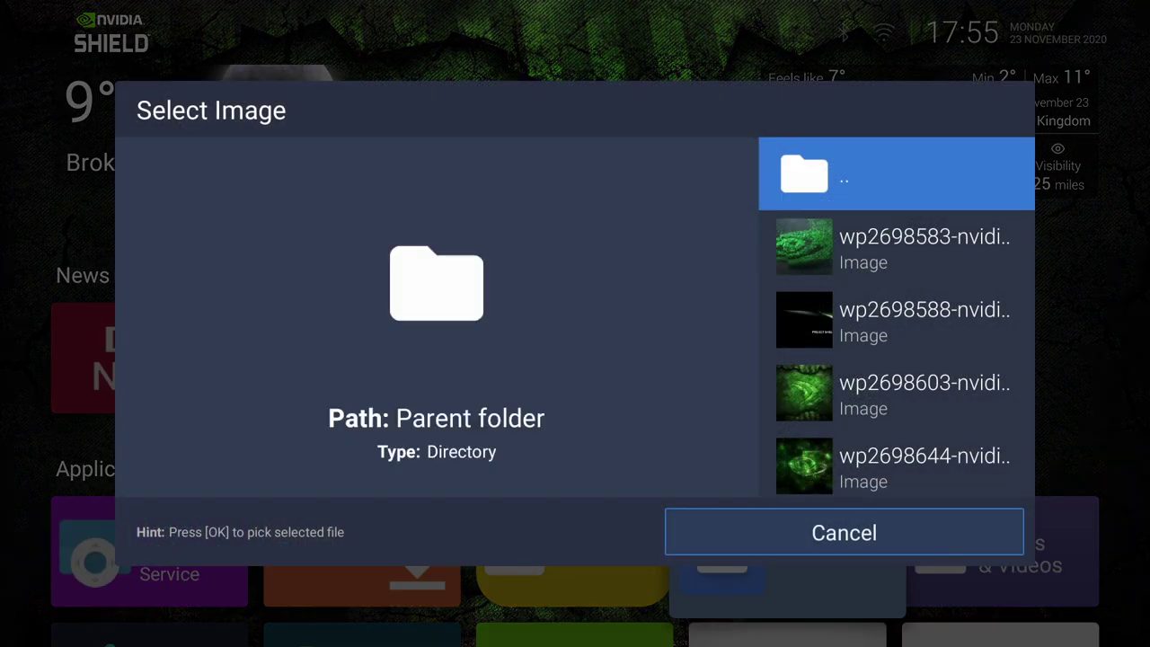
{"action": "key", "text": "Down"}
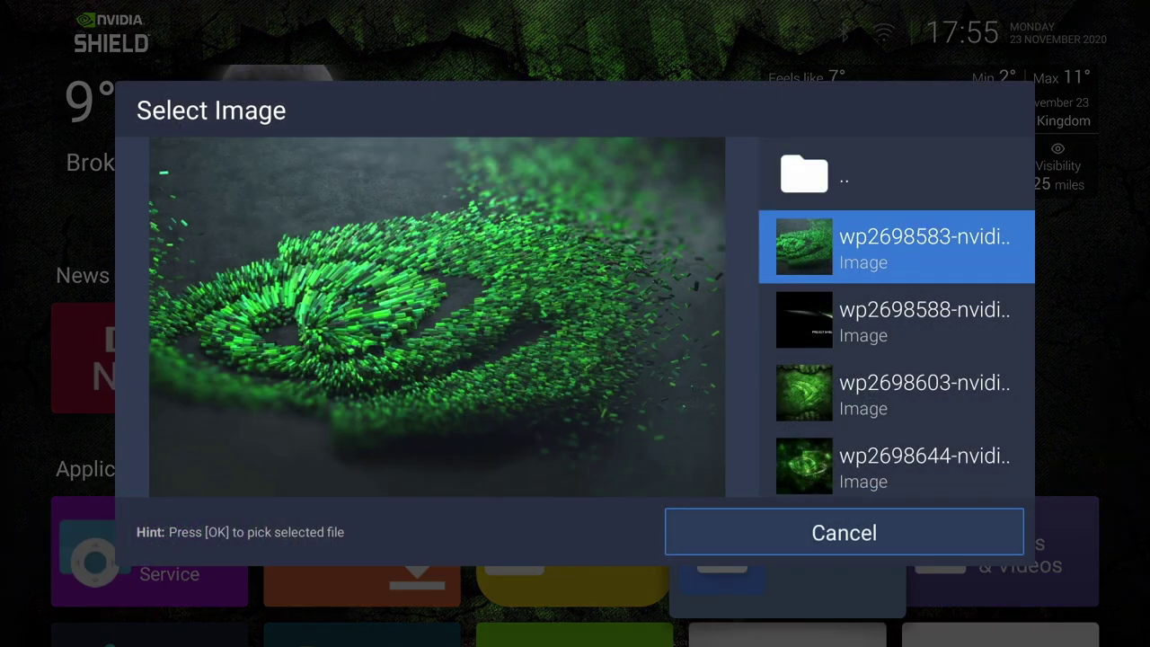
{"action": "key", "text": "Return"}
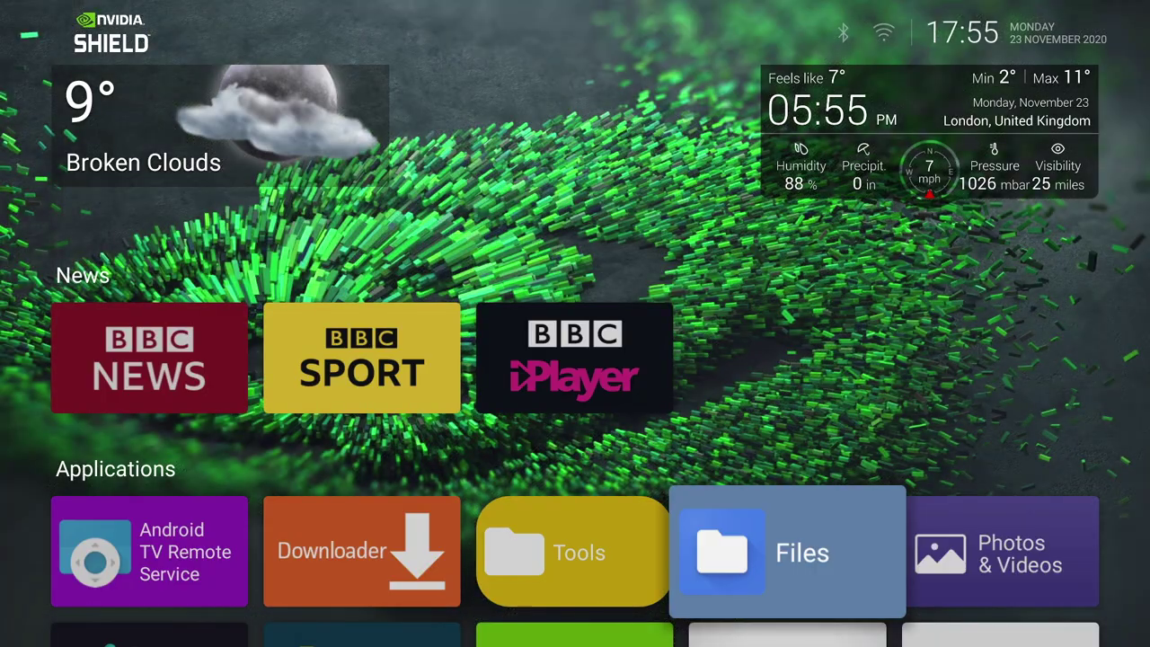
Browse the app rows, including the Games section's Google Play Store tile, and return to the top
{"action": "key", "text": "Down"}
{"action": "key", "text": "Down"}
{"action": "key", "text": "Down"}
{"action": "key", "text": "Down"}
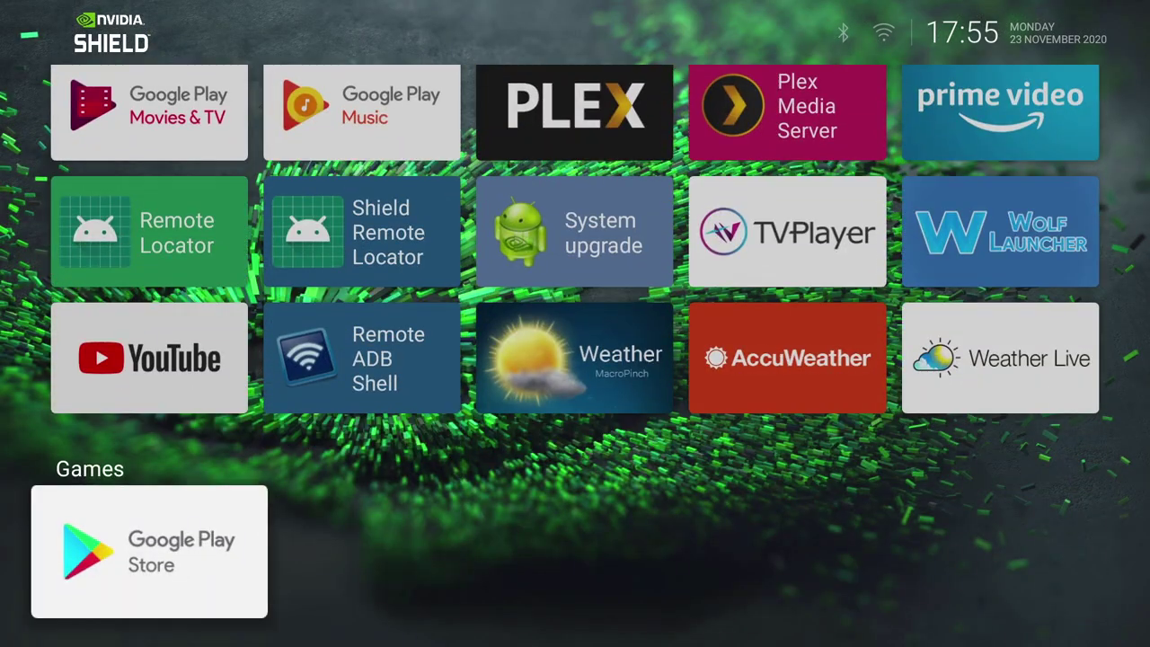
{"action": "key", "text": "Left"}
{"action": "key", "text": "Left"}
{"action": "key", "text": "Left"}
{"action": "key", "text": "Up"}
{"action": "key", "text": "Up"}
{"action": "key", "text": "Up"}
{"action": "key", "text": "Up"}
{"action": "key", "text": "Up"}
{"action": "key", "text": "Up"}
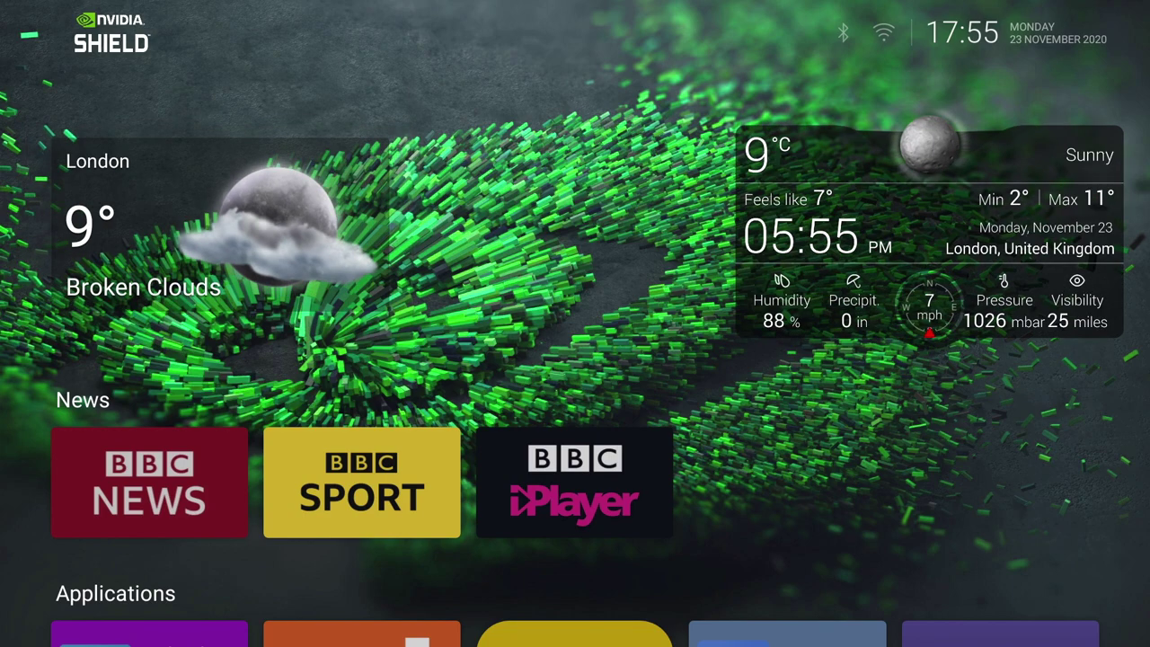
Scale the London weather widget's content up to 125
{"action": "key", "text": "Return"}
{"action": "key", "text": "Down"}
{"action": "key", "text": "Down"}
{"action": "key", "text": "Down"}
{"action": "key", "text": "Down"}
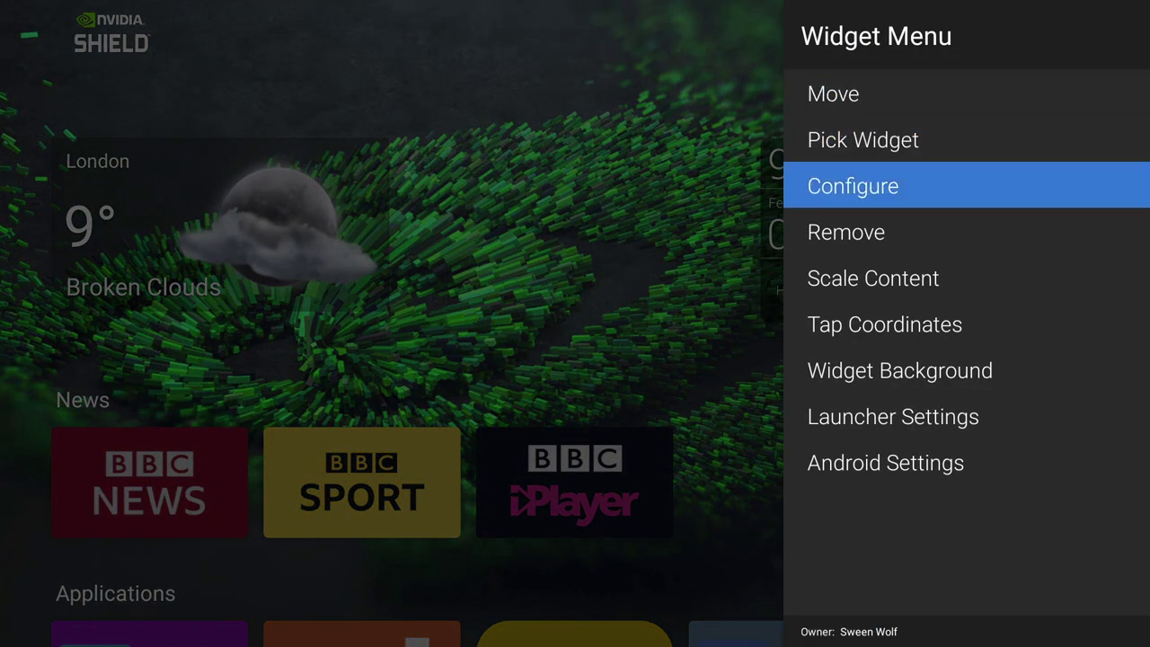
{"action": "key", "text": "Return"}
{"action": "key", "text": "Left"}
{"action": "key", "text": "Left"}
{"action": "key", "text": "Left"}
{"action": "key", "text": "Left"}
{"action": "key", "text": "Left"}
{"action": "key", "text": "Left"}
{"action": "key", "text": "Left"}
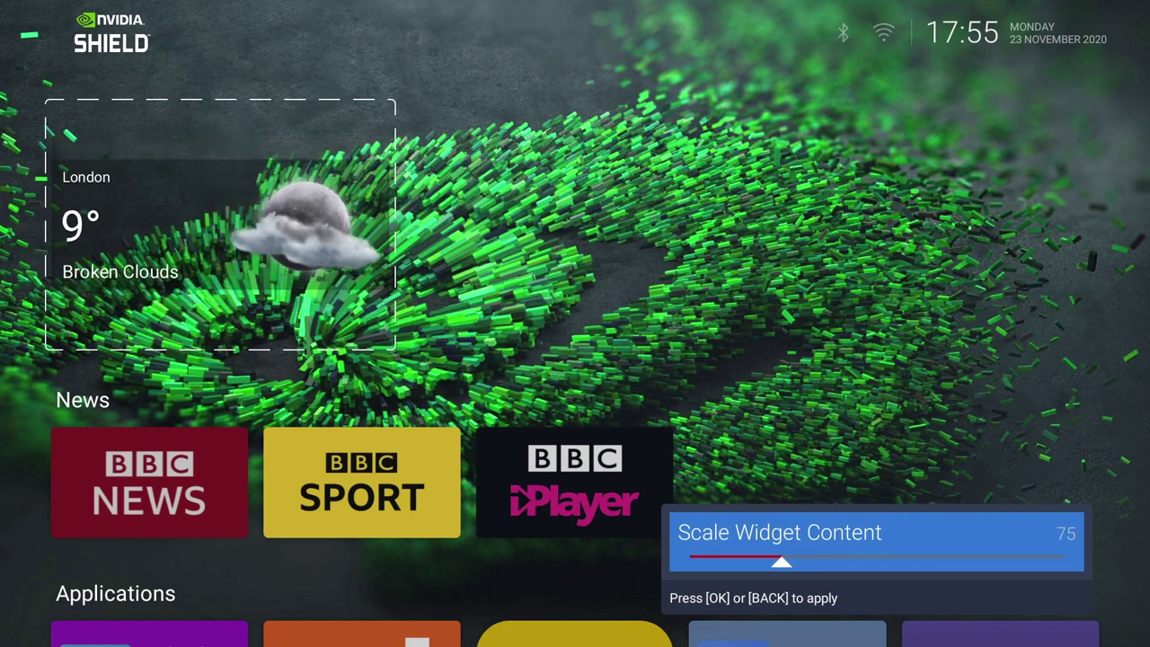
{"action": "key", "text": "Right"}
{"action": "key", "text": "Right"}
{"action": "key", "text": "Right"}
{"action": "key", "text": "Right"}
{"action": "key", "text": "Right"}
{"action": "key", "text": "Right"}
{"action": "key", "text": "Right"}
{"action": "key", "text": "Right"}
{"action": "key", "text": "Right"}
{"action": "key", "text": "Right"}
{"action": "key", "text": "Right"}
{"action": "key", "text": "Right"}
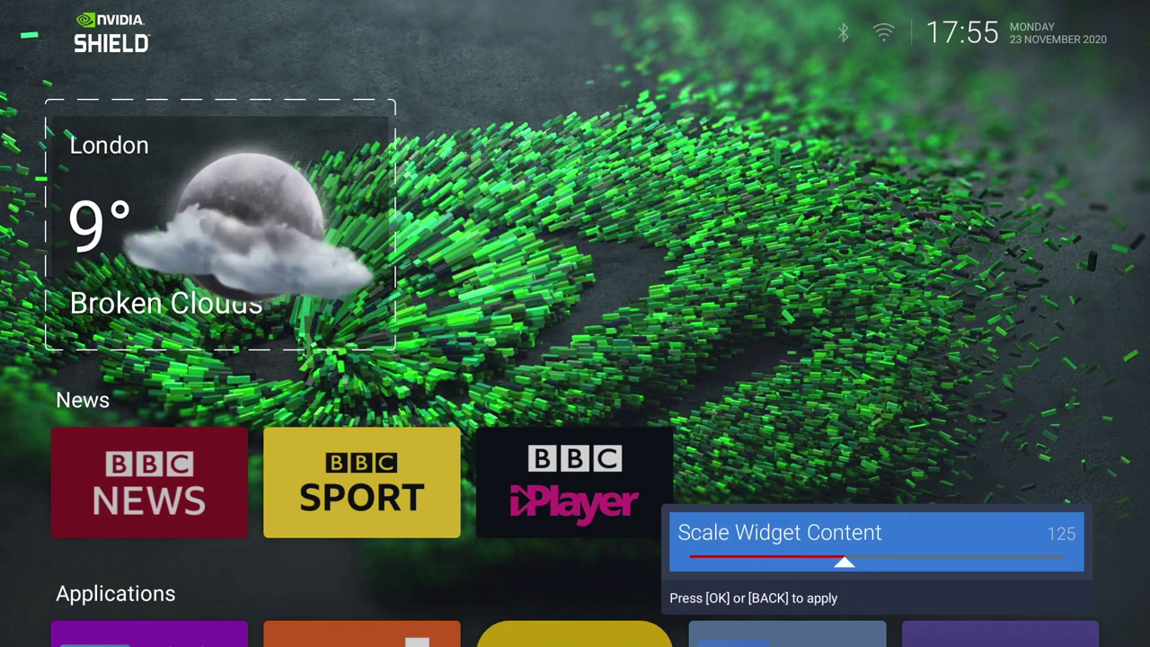
{"action": "key", "text": "Return"}
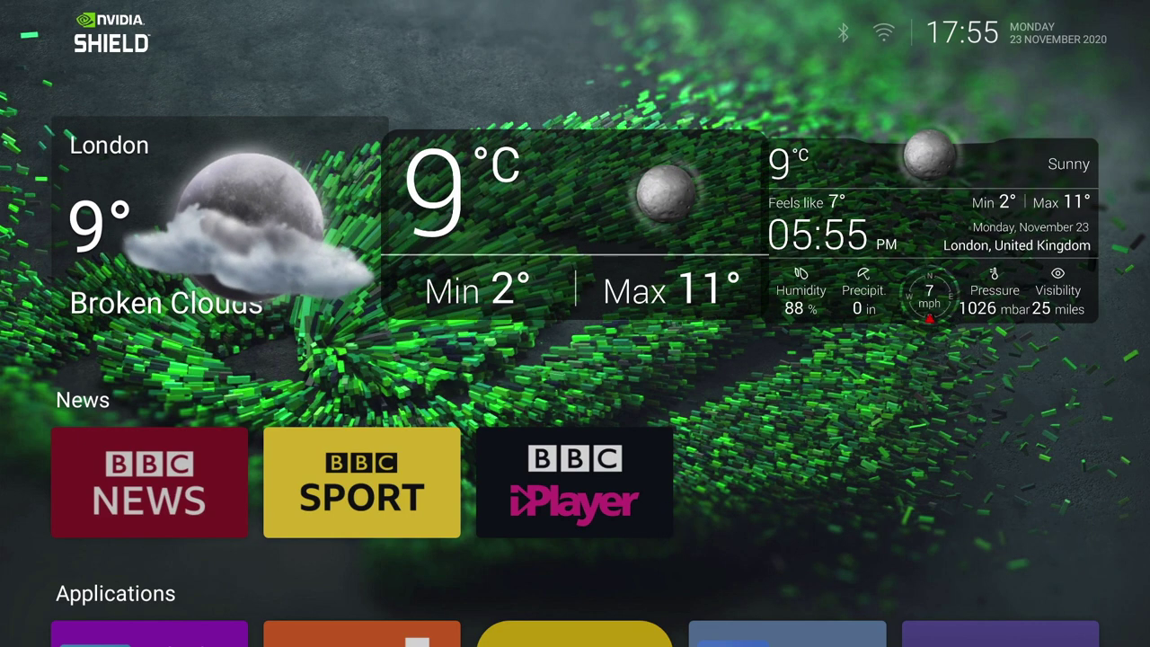
Remove the large 9°C Min/Max weather widget through its Widget Menu
{"action": "key", "text": "Return"}
{"action": "key", "text": "Down"}
{"action": "key", "text": "Down"}
{"action": "key", "text": "Down"}
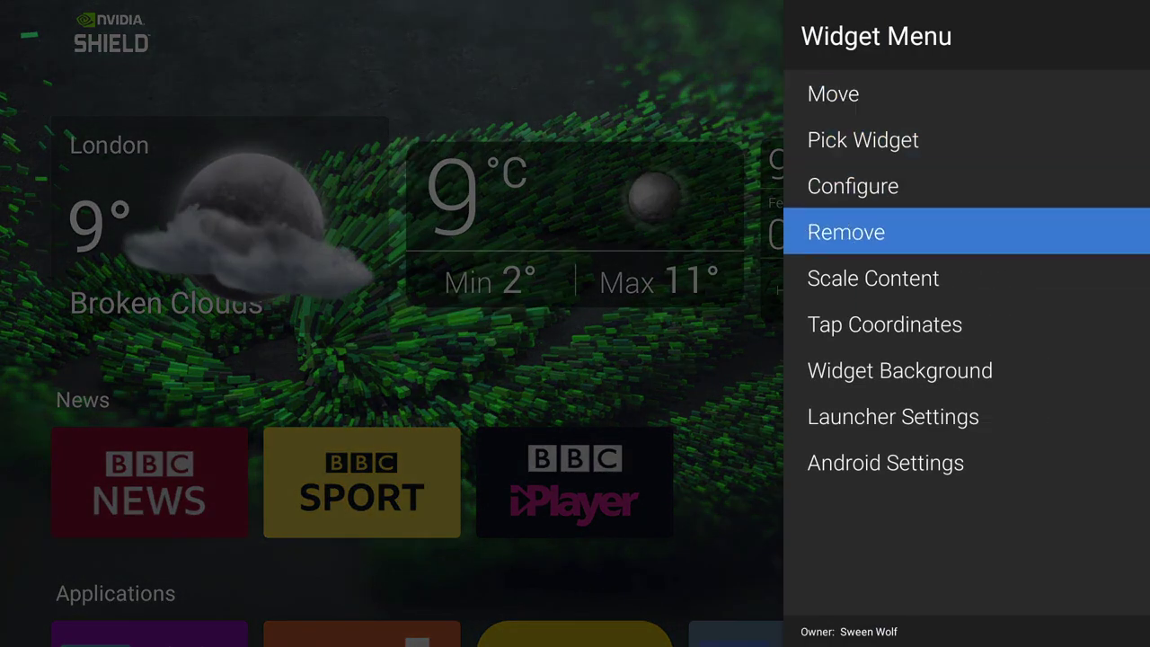
{"action": "key", "text": "Return"}
{"action": "key", "text": "Return"}
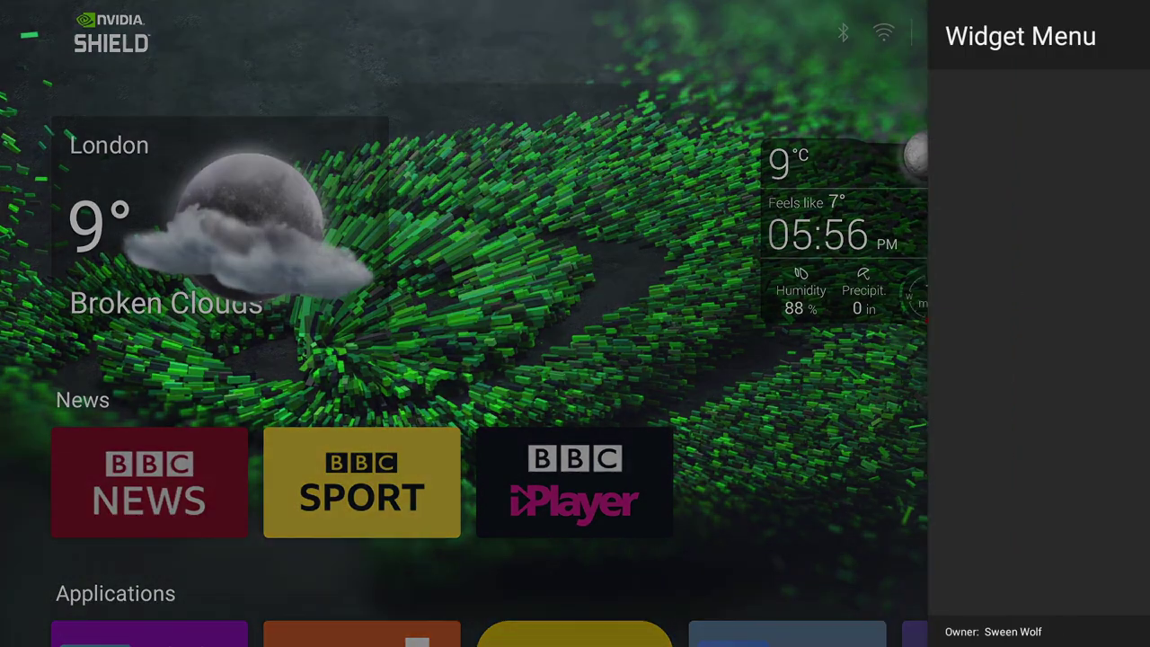
Open Android Settings, browse Device Preferences briefly, then return to the home screen
{"action": "key", "text": "Down"}
{"action": "key", "text": "Down"}
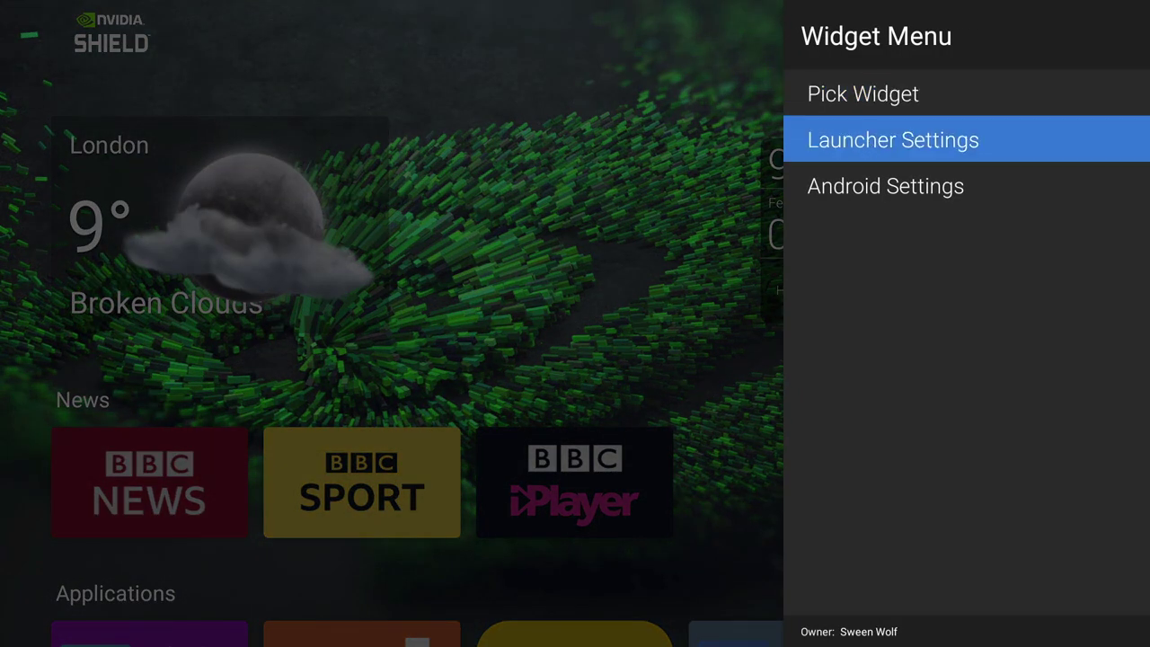
{"action": "key", "text": "Return"}
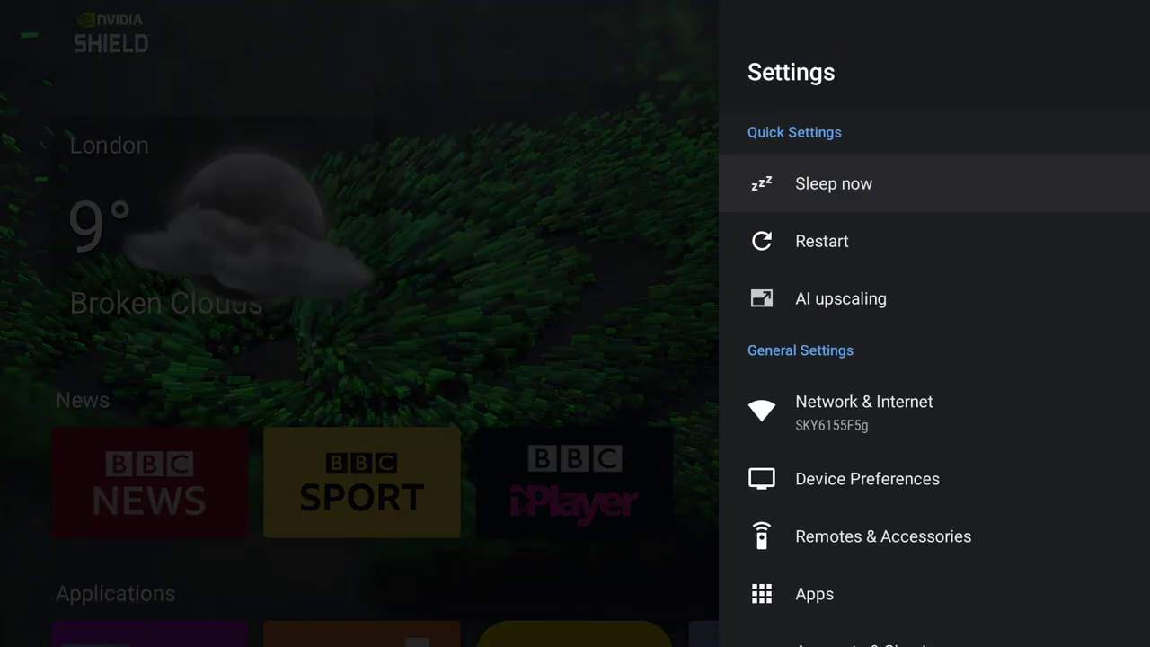
{"action": "key", "text": "Down"}
{"action": "key", "text": "Down"}
{"action": "key", "text": "Down"}
{"action": "key", "text": "Down"}
{"action": "key", "text": "Return"}
{"action": "key", "text": "Down"}
{"action": "key", "text": "Down"}
{"action": "key", "text": "Up"}
{"action": "key", "text": "Up"}
{"action": "key", "text": "Escape"}
{"action": "key", "text": "Up"}
{"action": "key", "text": "Up"}
Check BBC iPlayer under Launcher Settings > Hidden Apps, then return home
{"action": "key", "text": "Return"}
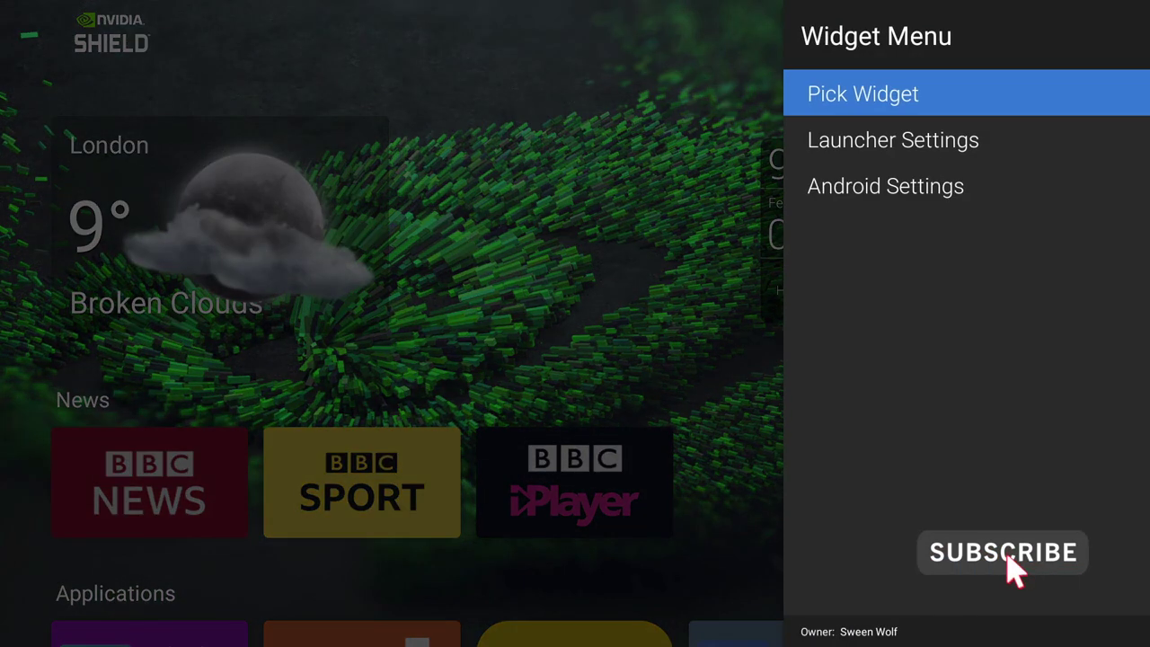
{"action": "key", "text": "Down"}
{"action": "key", "text": "Return"}
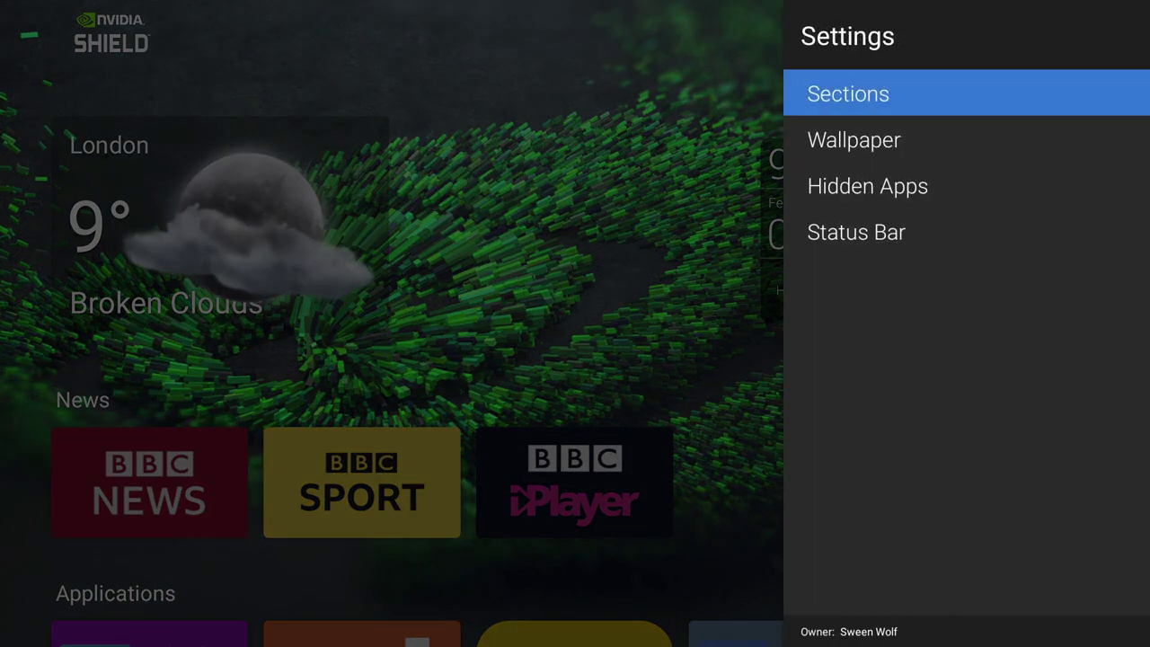
{"action": "key", "text": "Down"}
{"action": "key", "text": "Down"}
{"action": "key", "text": "Return"}
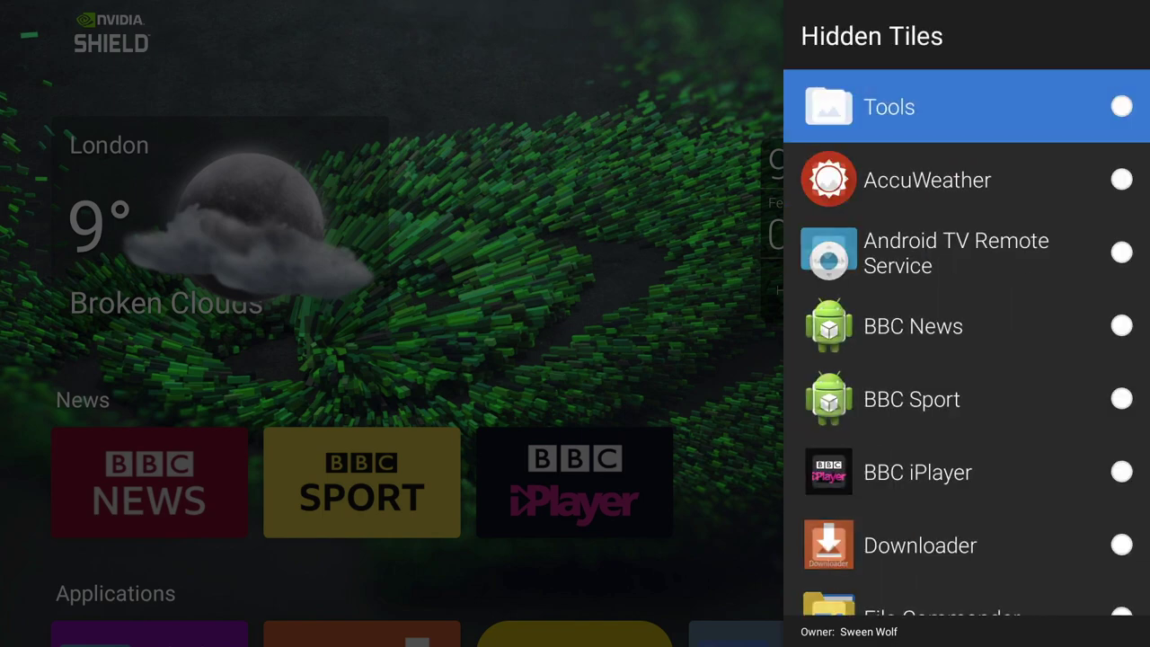
{"action": "key", "text": "Down"}
{"action": "key", "text": "Down"}
{"action": "key", "text": "Down"}
{"action": "key", "text": "Down"}
{"action": "key", "text": "Down"}
{"action": "key", "text": "Return"}
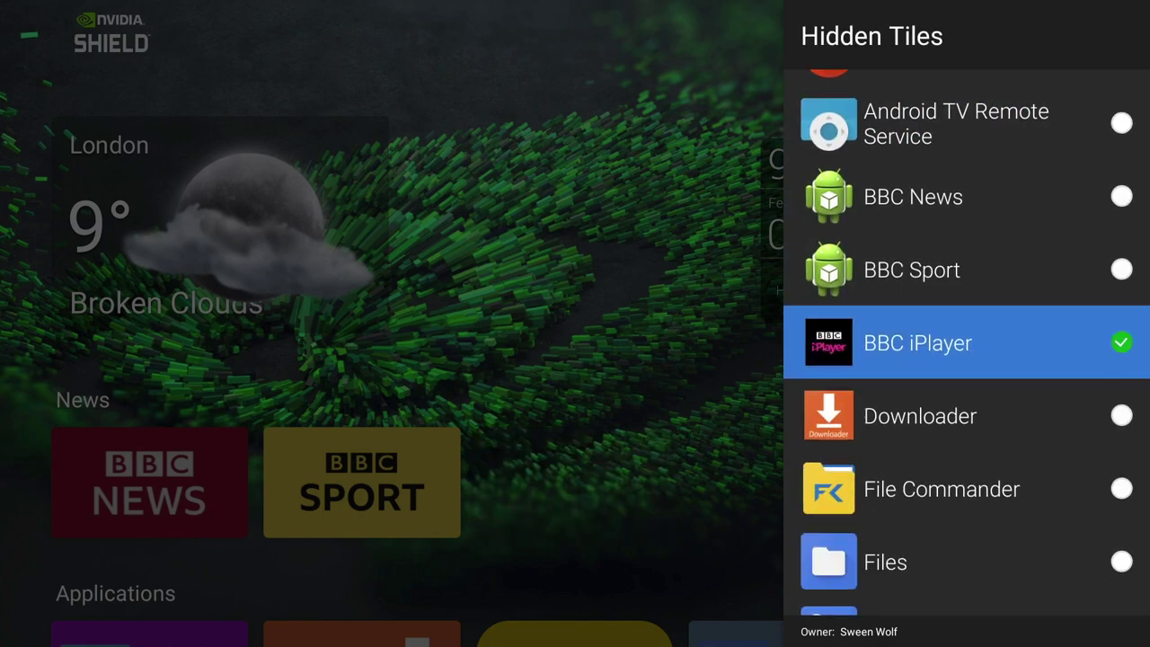
{"action": "key", "text": "Escape"}
{"action": "key", "text": "Escape"}
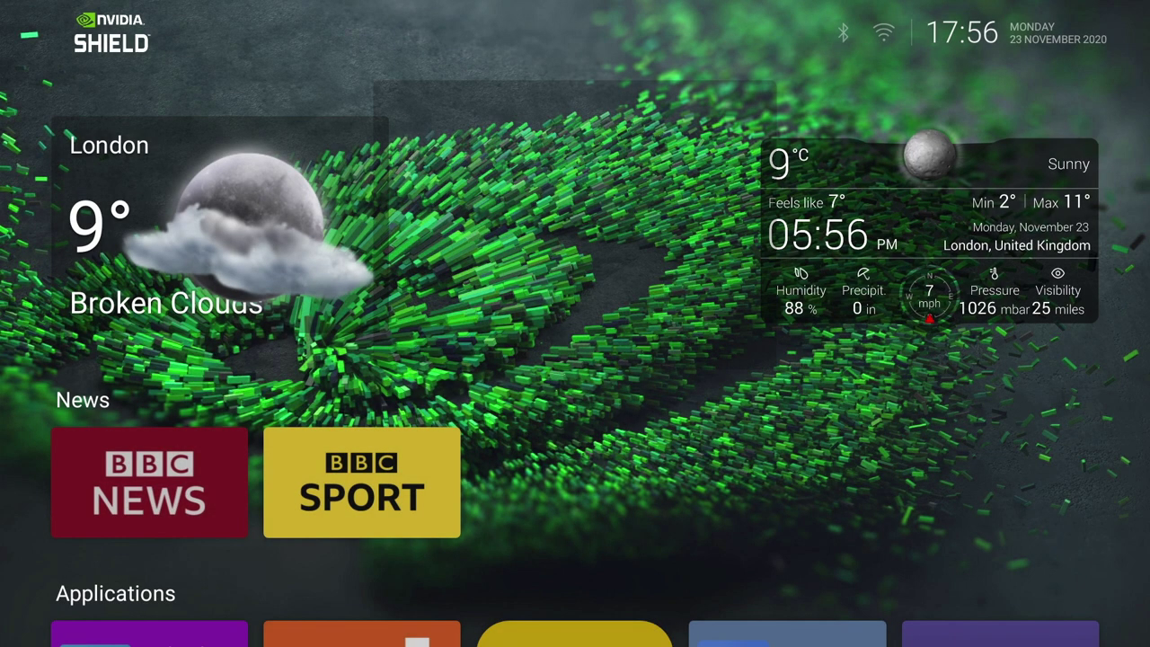
Open the Status Bar options in Launcher Settings from the BBC Sport tile's menu
{"action": "key", "text": "Down"}
{"action": "key", "text": "Up"}
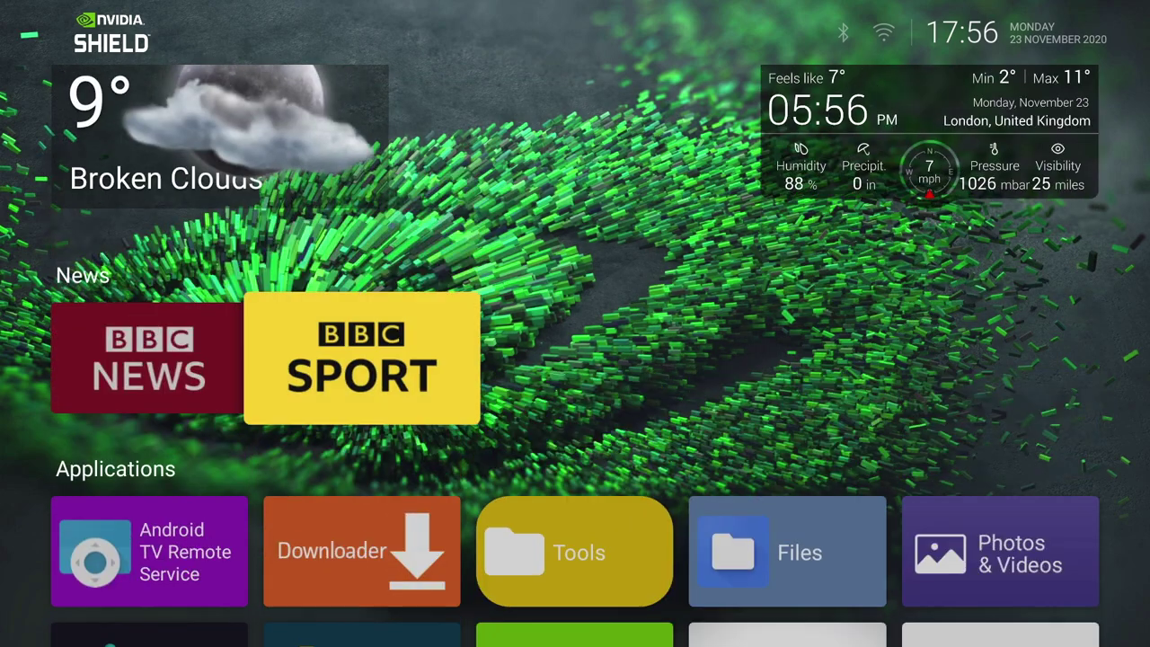
{"action": "key", "text": "Menu"}
{"action": "key", "text": "Down"}
{"action": "key", "text": "Down"}
{"action": "key", "text": "Down"}
{"action": "key", "text": "Down"}
{"action": "key", "text": "Down"}
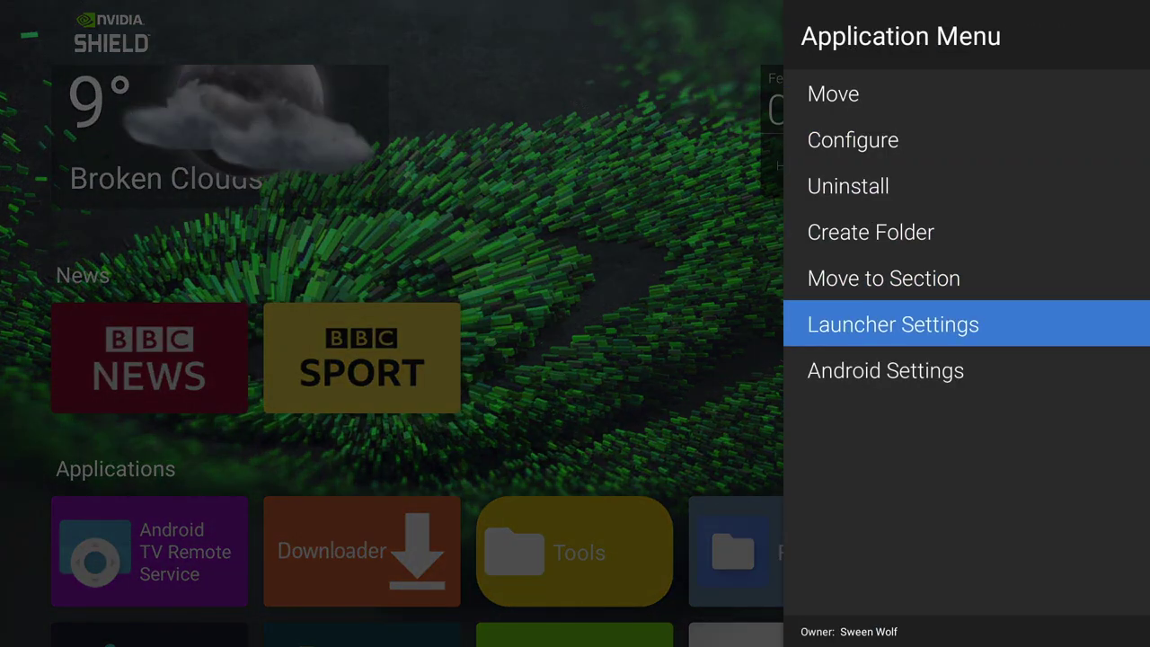
{"action": "key", "text": "Return"}
{"action": "key", "text": "Down"}
{"action": "key", "text": "Down"}
{"action": "key", "text": "Down"}
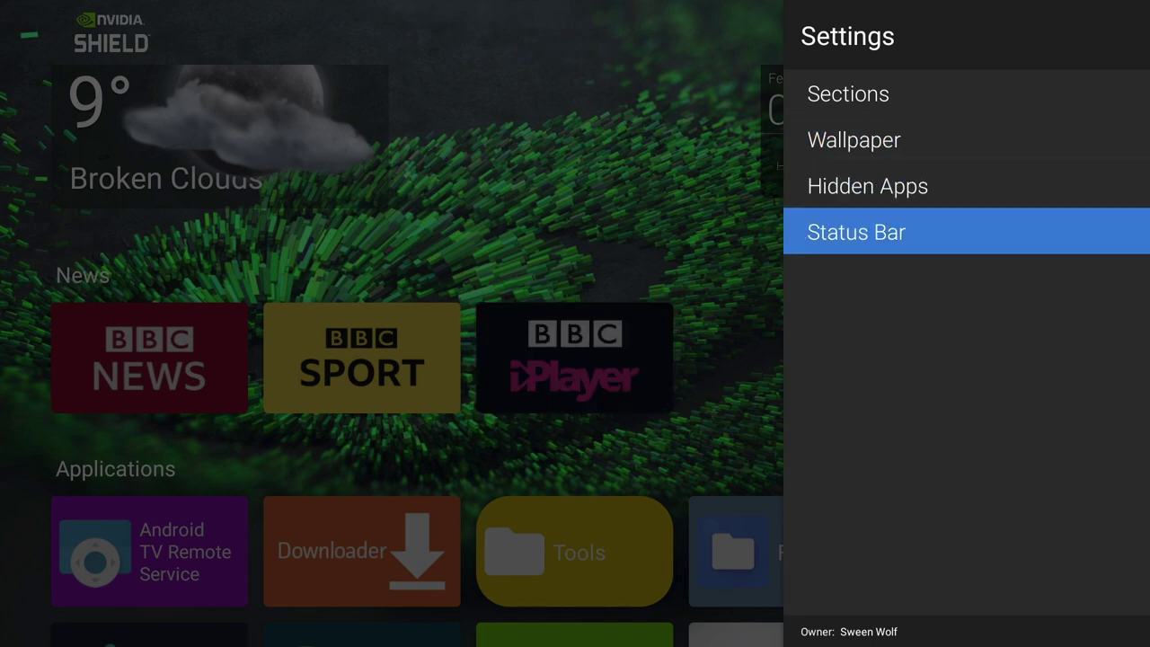
{"action": "key", "text": "Return"}
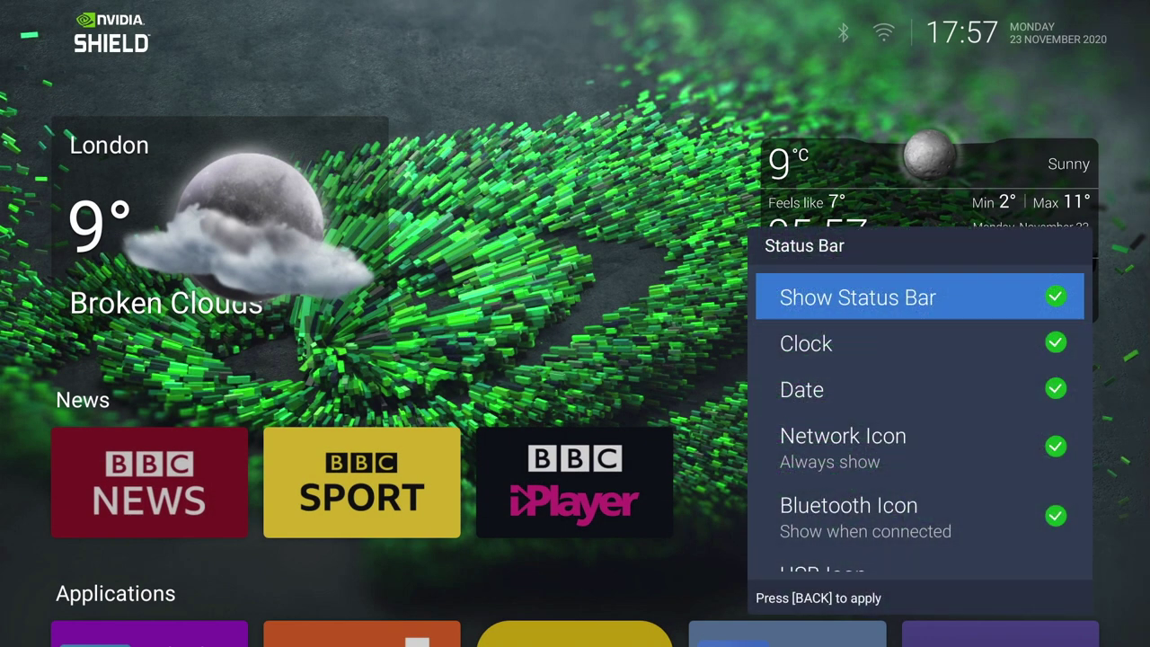
Toggle the status bar Clock off and then back on
{"action": "key", "text": "Down"}
{"action": "key", "text": "Return"}
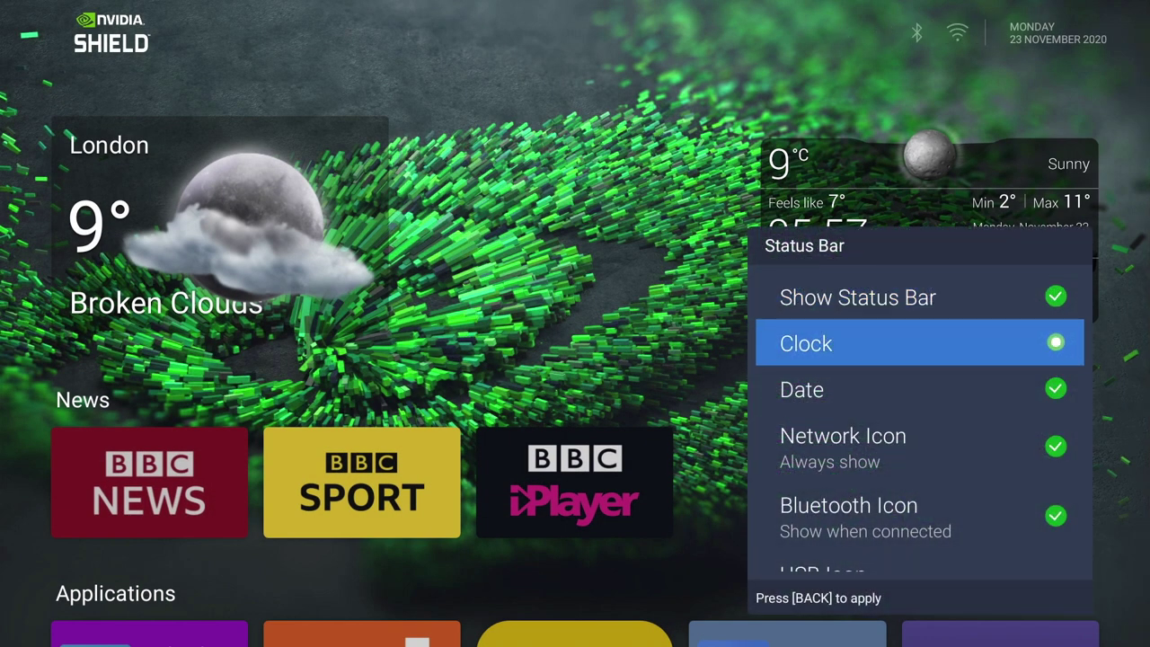
{"action": "key", "text": "Return"}
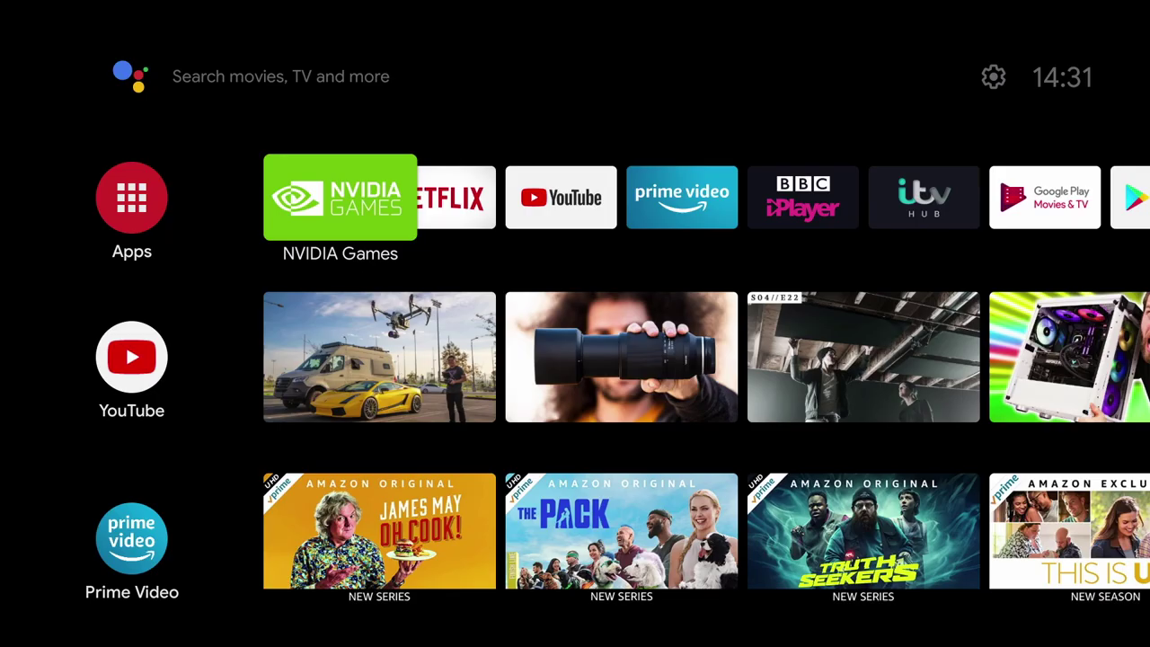
Open Android TV Home's full apps list and move to the Downloader tile
{"action": "key", "text": "Right"}
{"action": "key", "text": "Right"}
{"action": "key", "text": "Right"}
{"action": "key", "text": "Right"}
{"action": "key", "text": "Left"}
{"action": "key", "text": "Left"}
{"action": "key", "text": "Left"}
{"action": "key", "text": "Left"}
{"action": "key", "text": "Left"}
{"action": "key", "text": "Return"}
{"action": "key", "text": "Right"}
{"action": "key", "text": "Down"}
{"action": "key", "text": "Down"}
{"action": "key", "text": "Down"}
{"action": "key", "text": "Left"}
{"action": "key", "text": "Left"}
{"action": "key", "text": "Down"}
In Downloader, fetch bit.ly/3kSN0d7 and install Launcher Manager
{"action": "key", "text": "Return"}
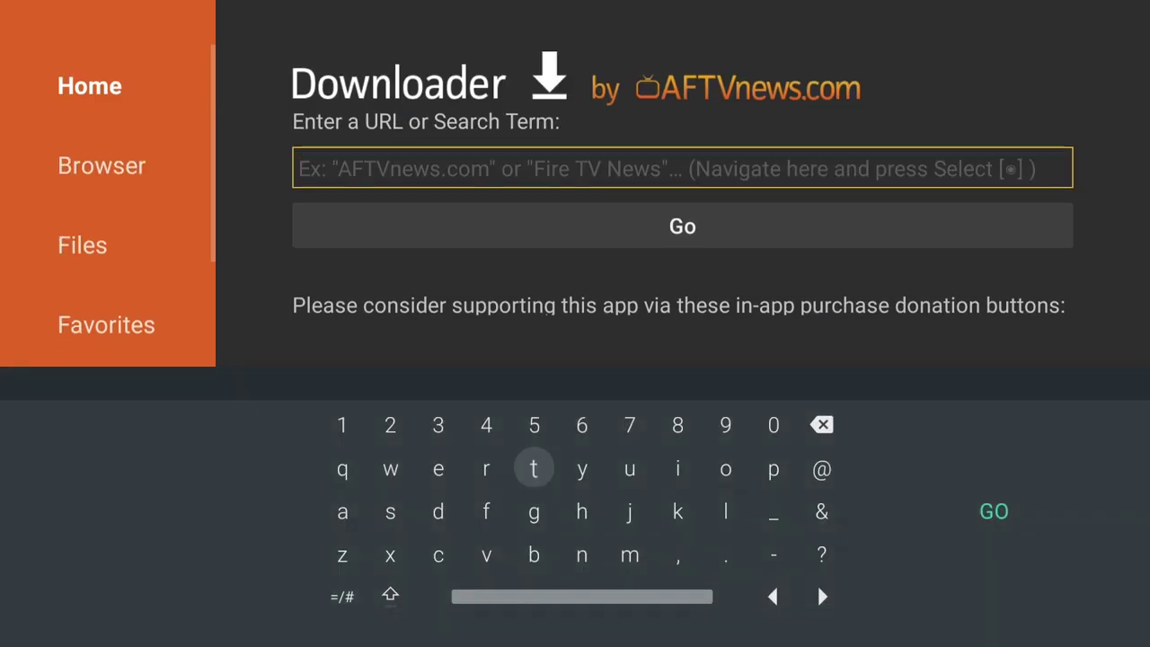
{"action": "type", "text": "bit.ly"}
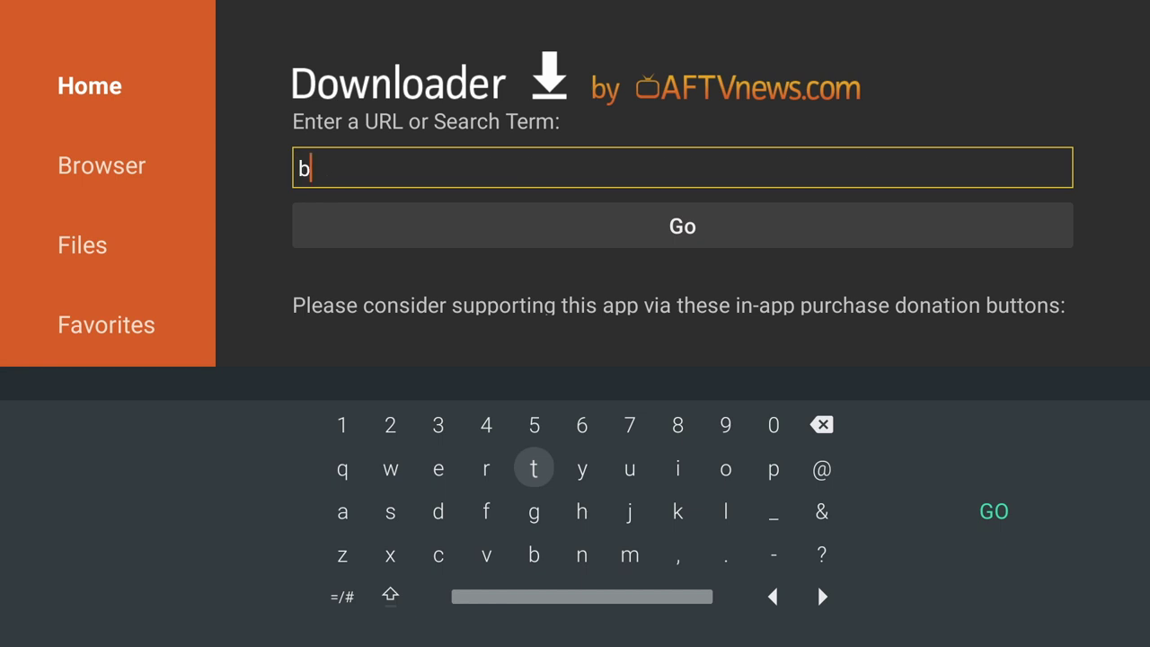
{"action": "type", "text": "/3kSN0d7"}
{"action": "key", "text": "Return"}
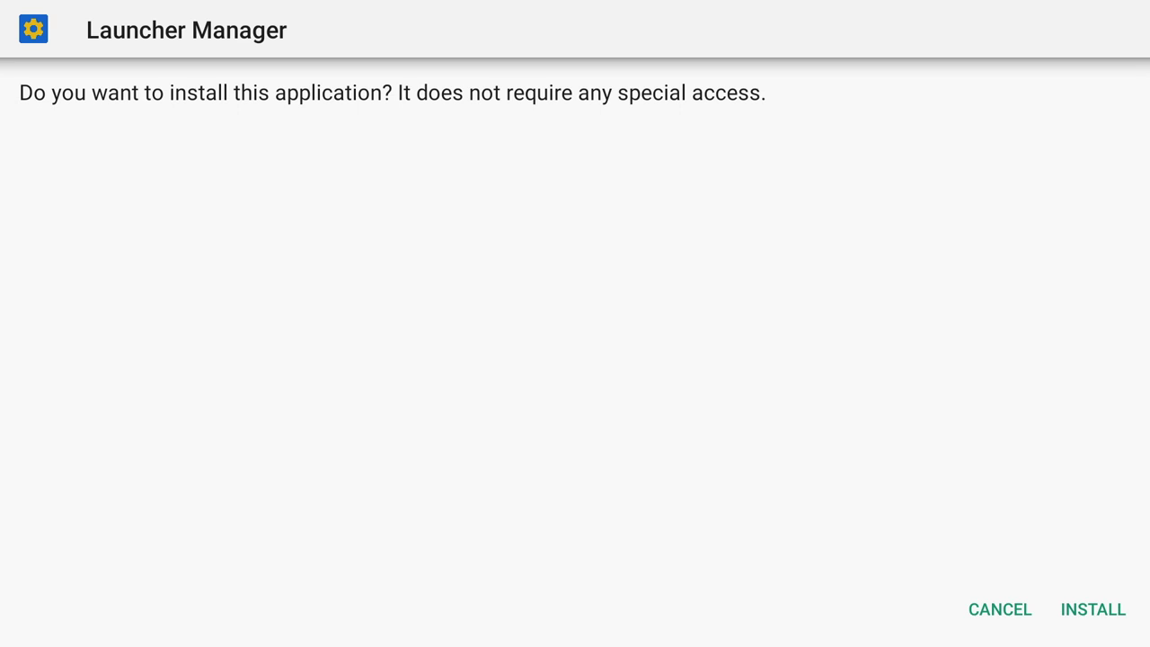
{"action": "key", "text": "Return"}
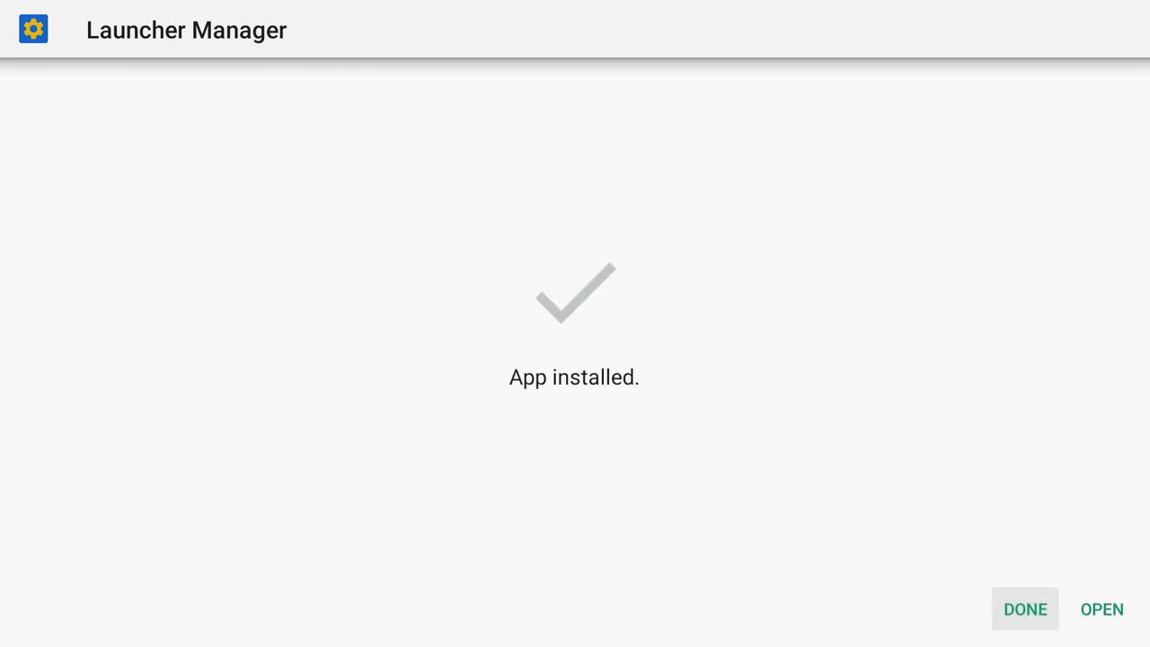
{"action": "key", "text": "Return"}
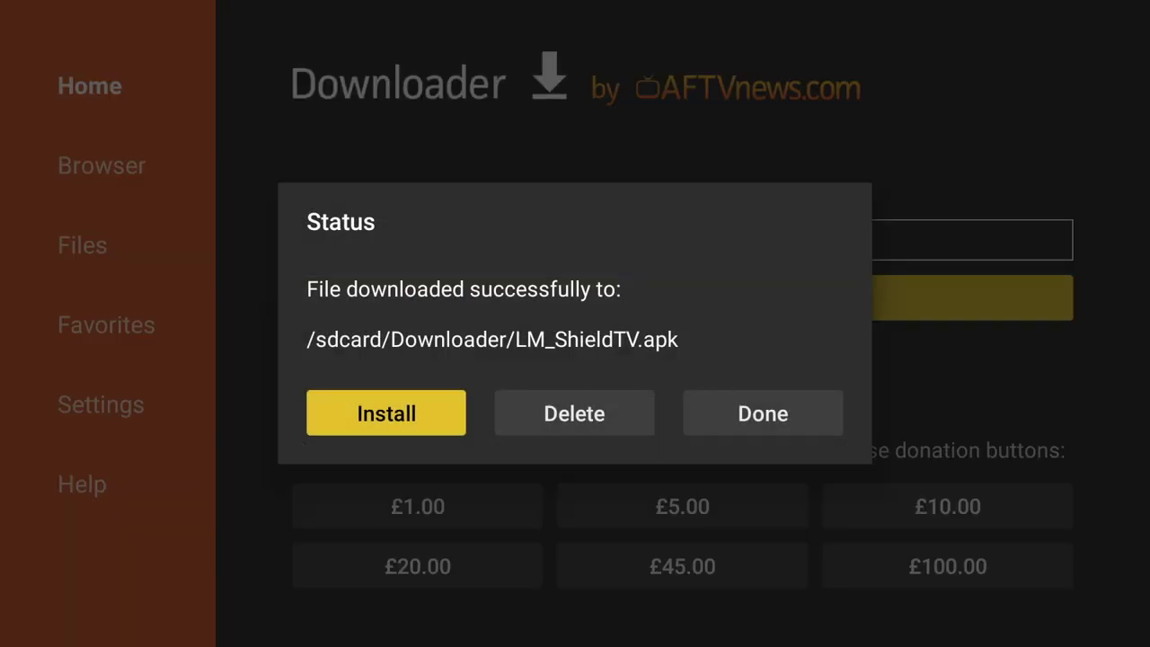
Delete the downloaded LM_ShieldTV.apk file and confirm
{"action": "key", "text": "Right"}
{"action": "key", "text": "Return"}
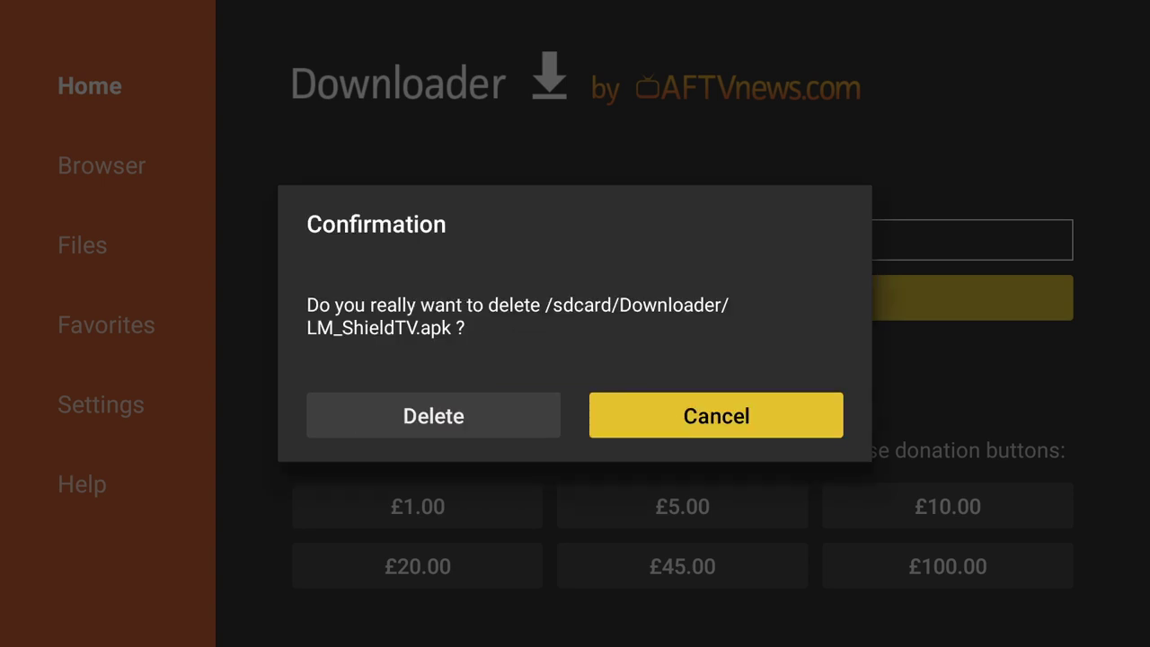
{"action": "key", "text": "Left"}
{"action": "key", "text": "Return"}
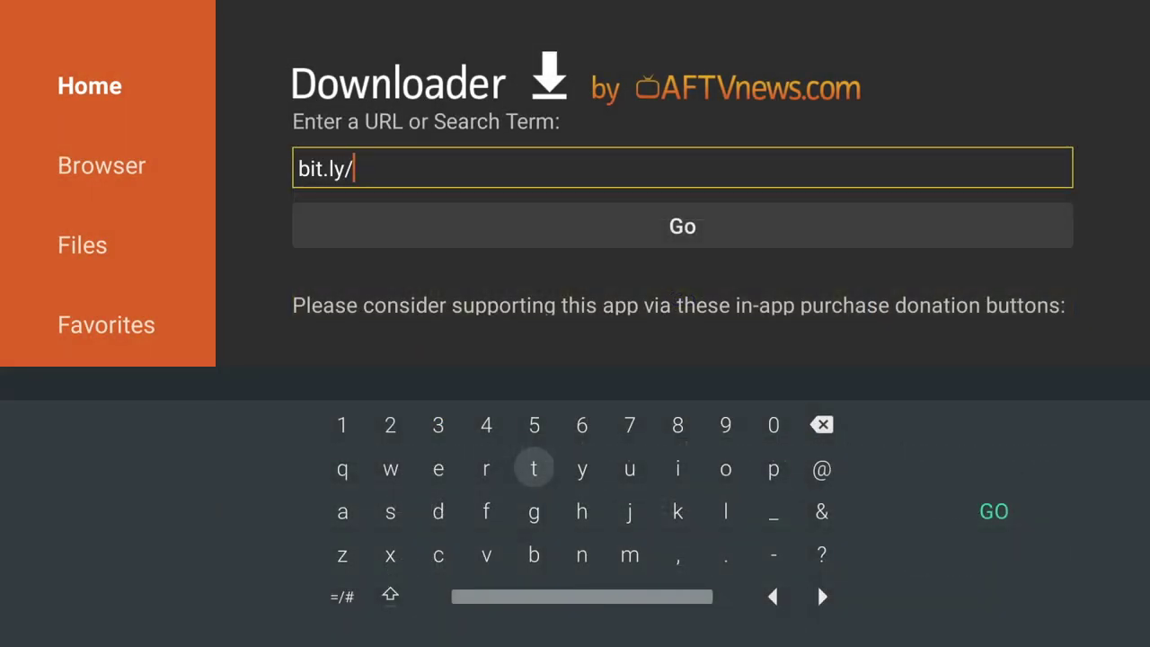
Download Wolf Launcher from bit.ly/3pSeeUT, install it, and bring up the apk delete prompt
{"action": "type", "text": "3pSeeU"}
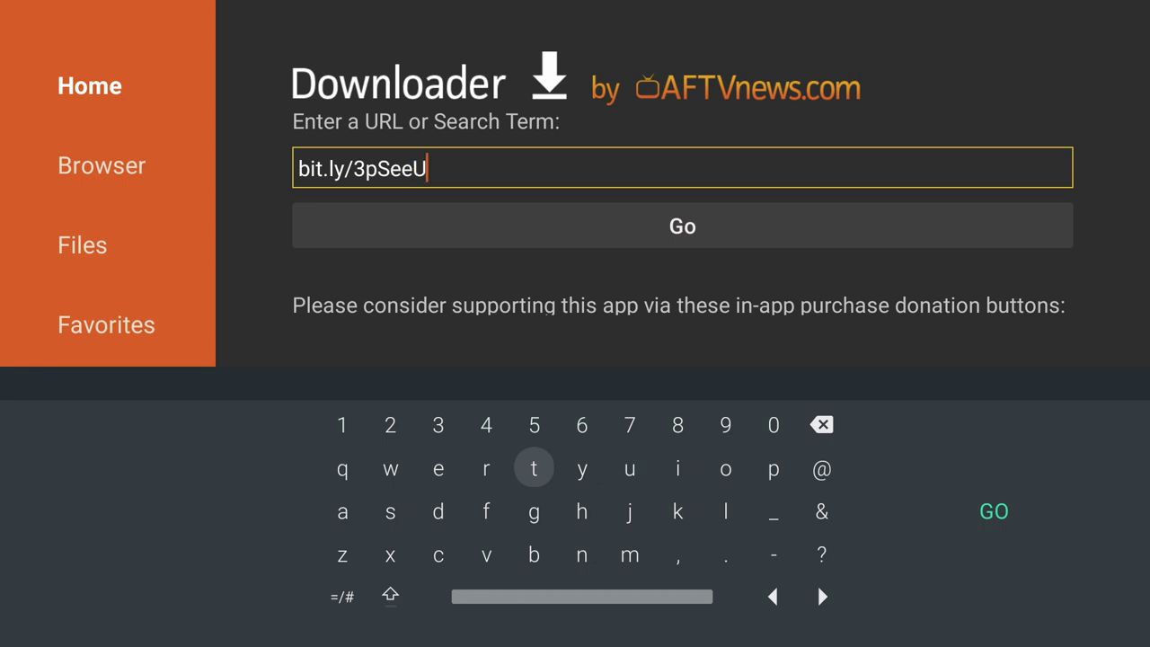
{"action": "type", "text": "T"}
{"action": "key", "text": "Return"}
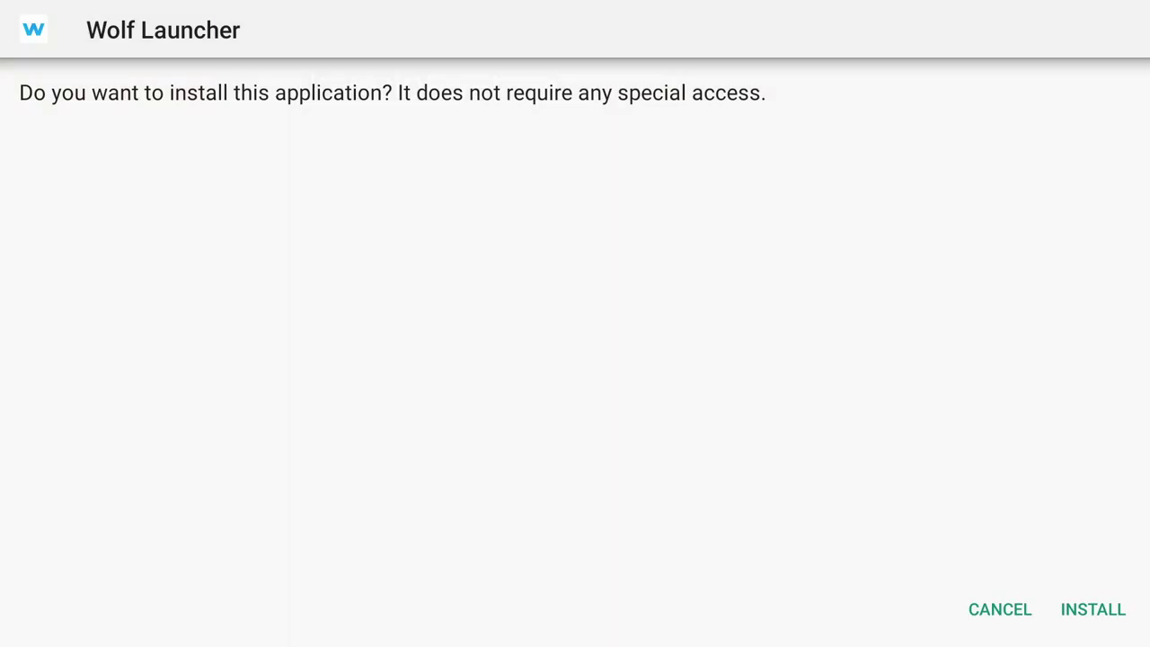
{"action": "key", "text": "Return"}
{"action": "key", "text": "Return"}
{"action": "key", "text": "Right"}
{"action": "key", "text": "Return"}
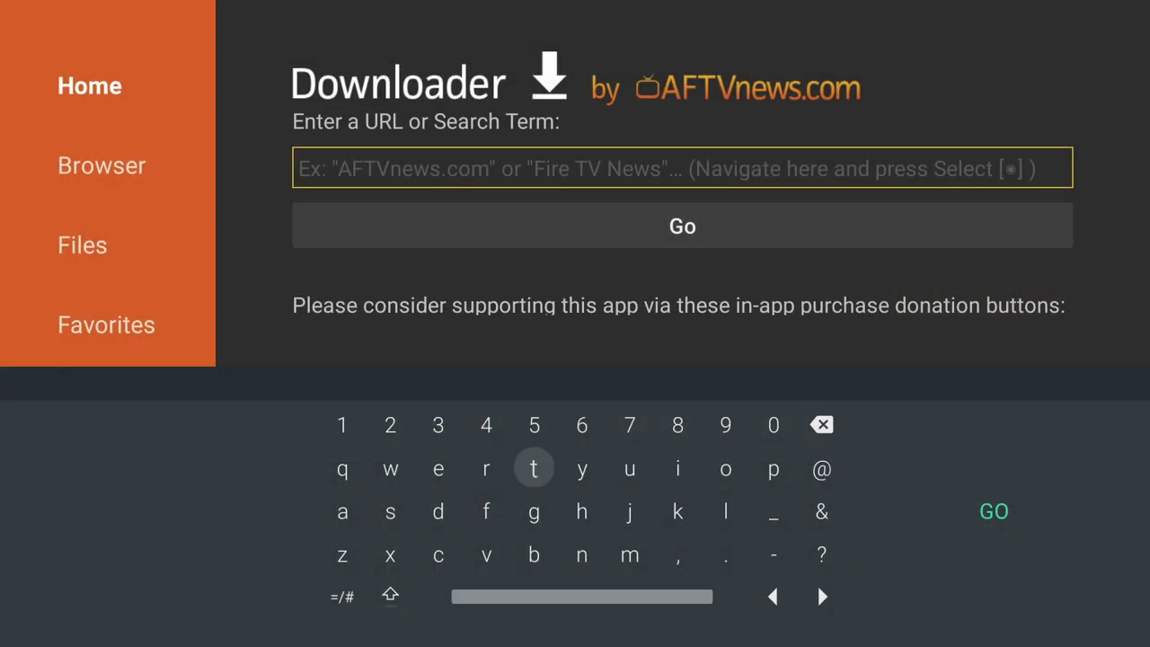
Download Remote ADB Shell from bit.ly/3nOisef, install it, and delete remote-adb-shell.apk
{"action": "type", "text": "bit."}
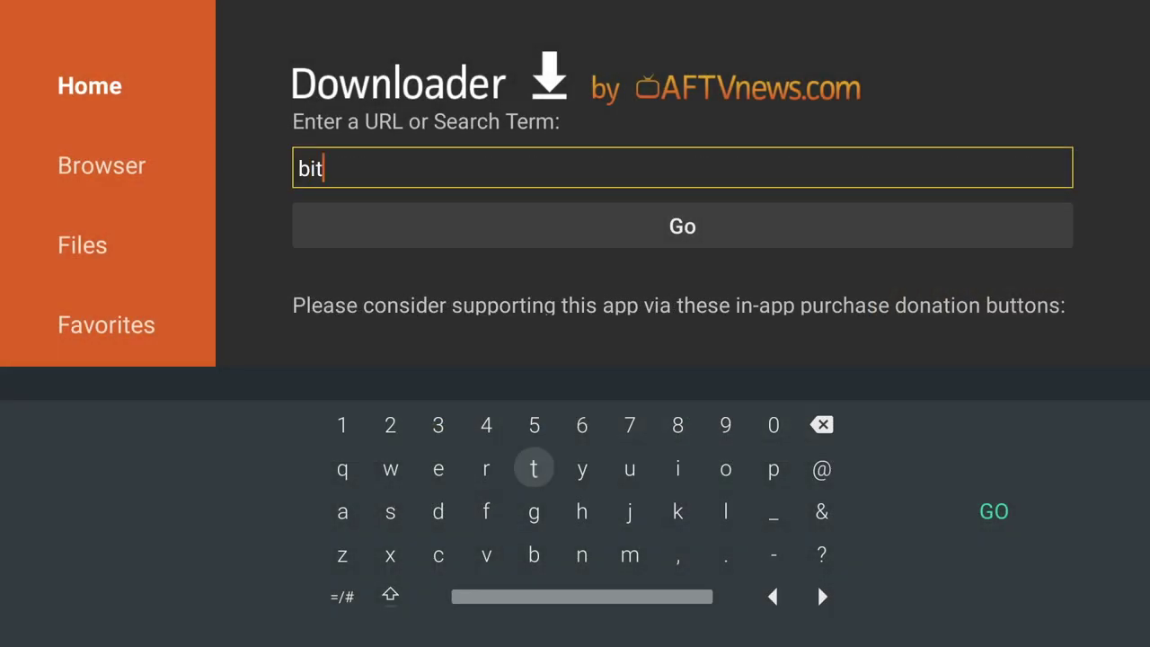
{"action": "type", "text": "ly/3nOisef"}
{"action": "key", "text": "Return"}
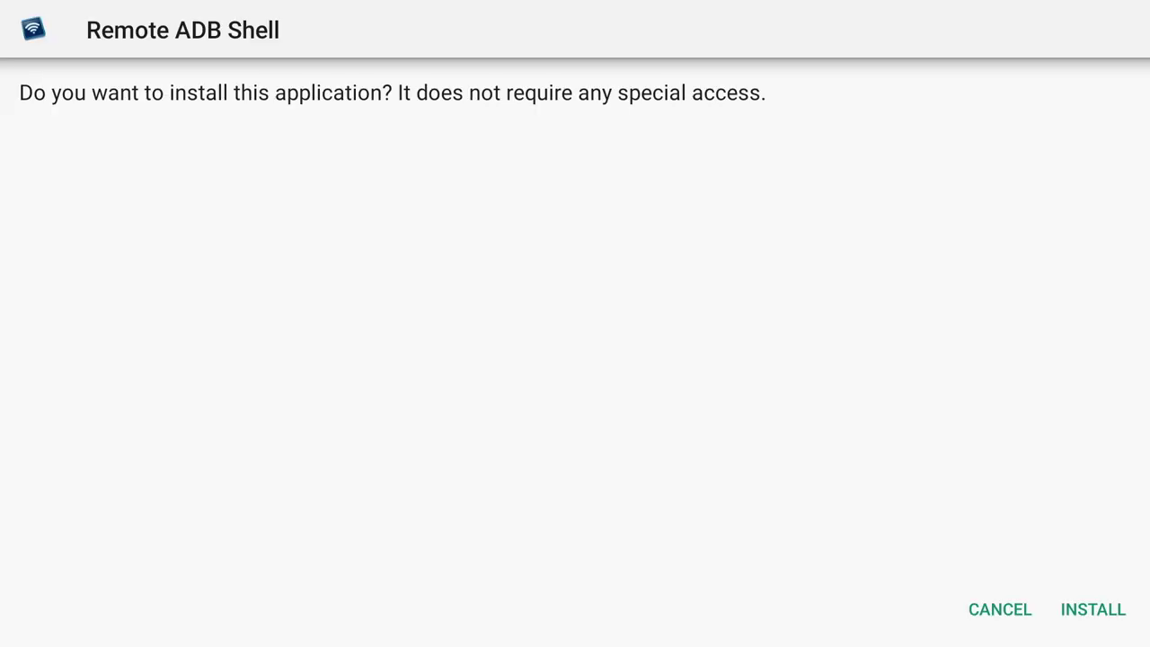
{"action": "left_click", "coordinate": [1067, 608]}
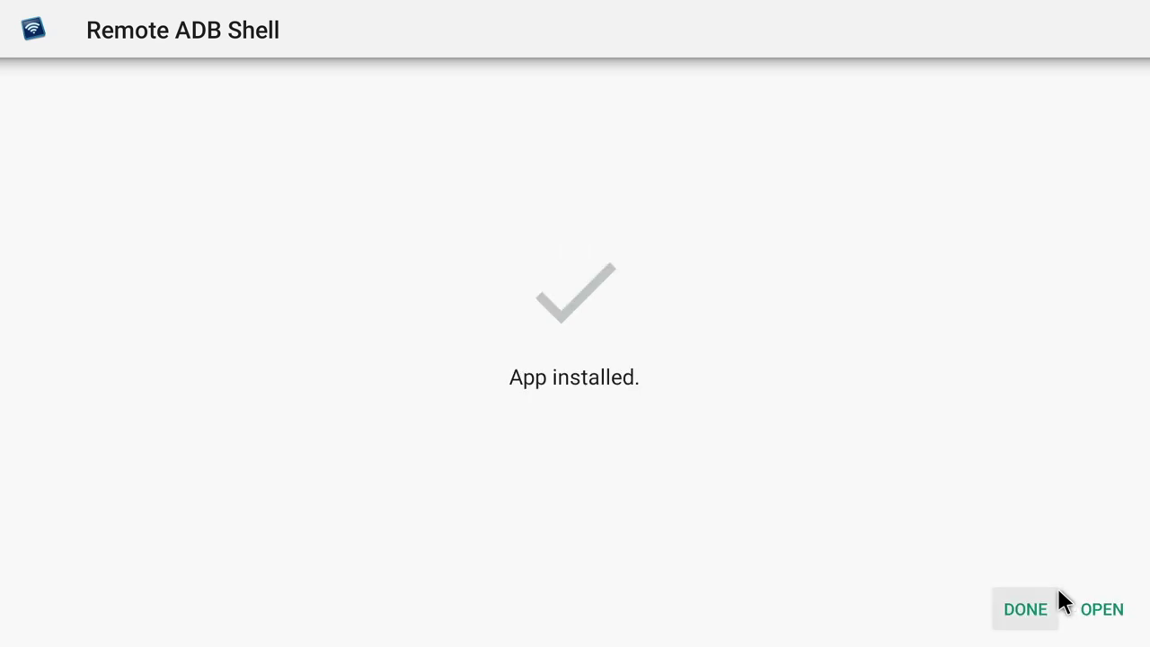
{"action": "left_click", "coordinate": [1026, 614]}
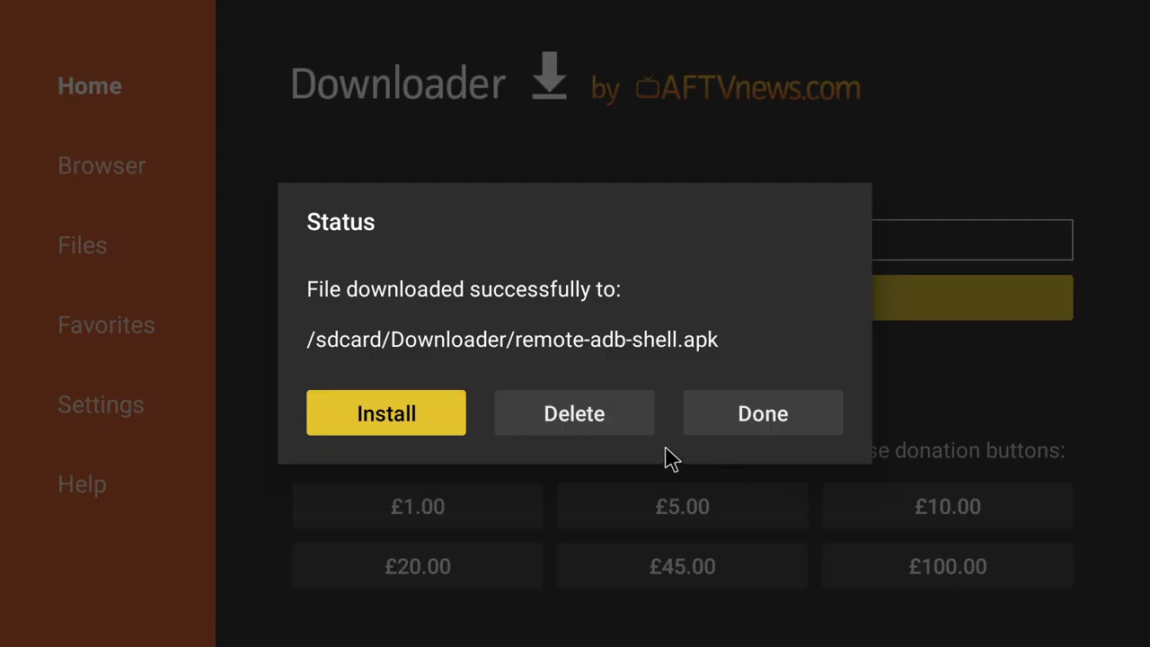
{"action": "left_click", "coordinate": [596, 421]}
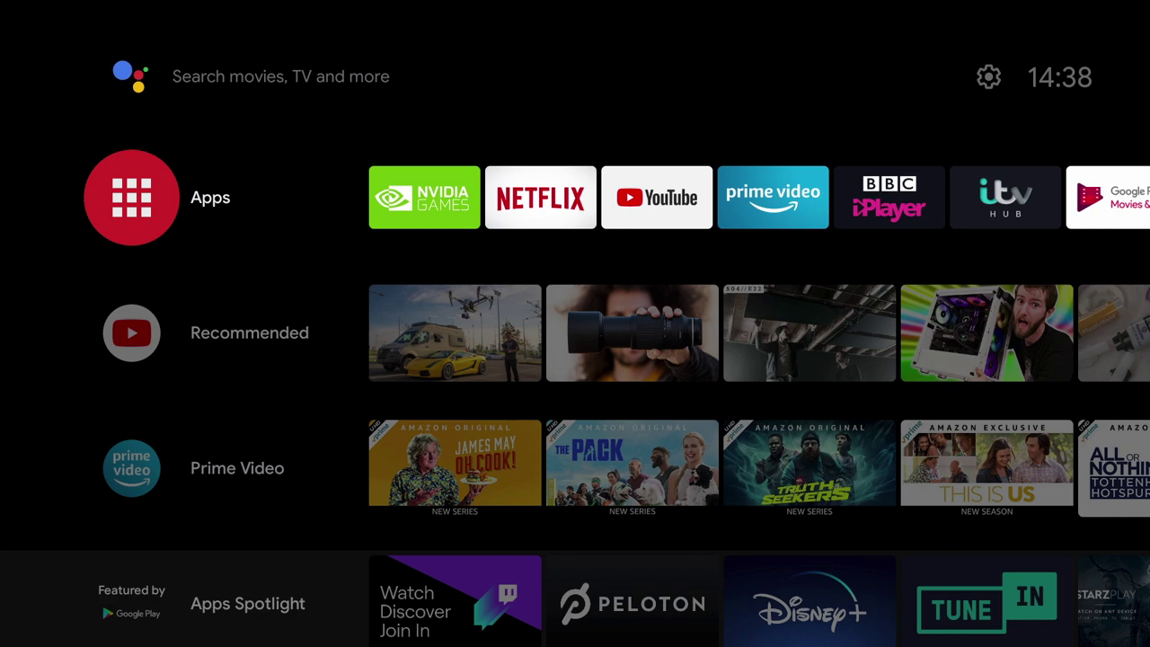
Launch Launcher Manager from Android TV Home's full apps list
{"action": "key", "text": "Up"}
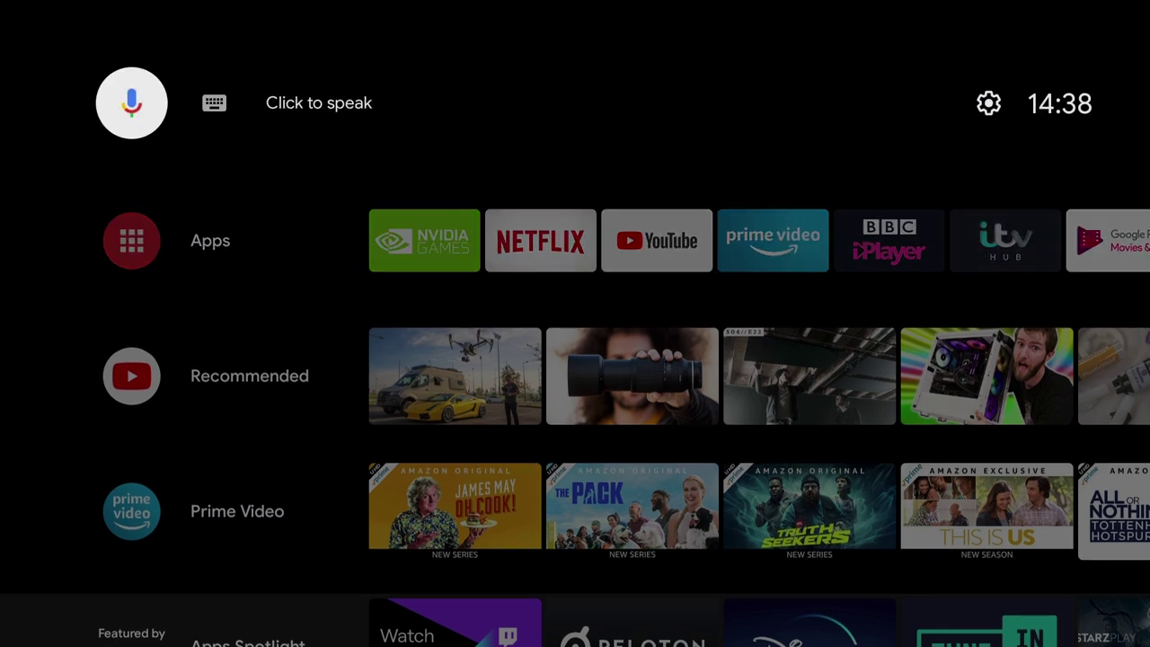
{"action": "key", "text": "Down"}
{"action": "key", "text": "Return"}
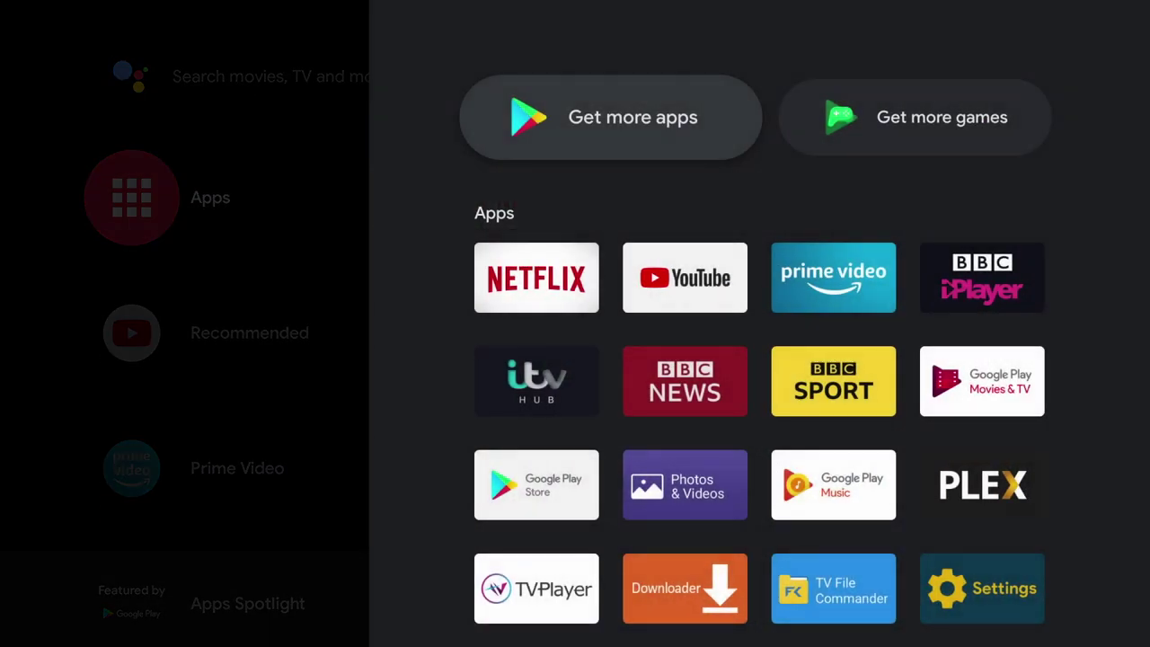
{"action": "key", "text": "Right"}
{"action": "key", "text": "Down"}
{"action": "key", "text": "Down"}
{"action": "key", "text": "Down"}
{"action": "key", "text": "Down"}
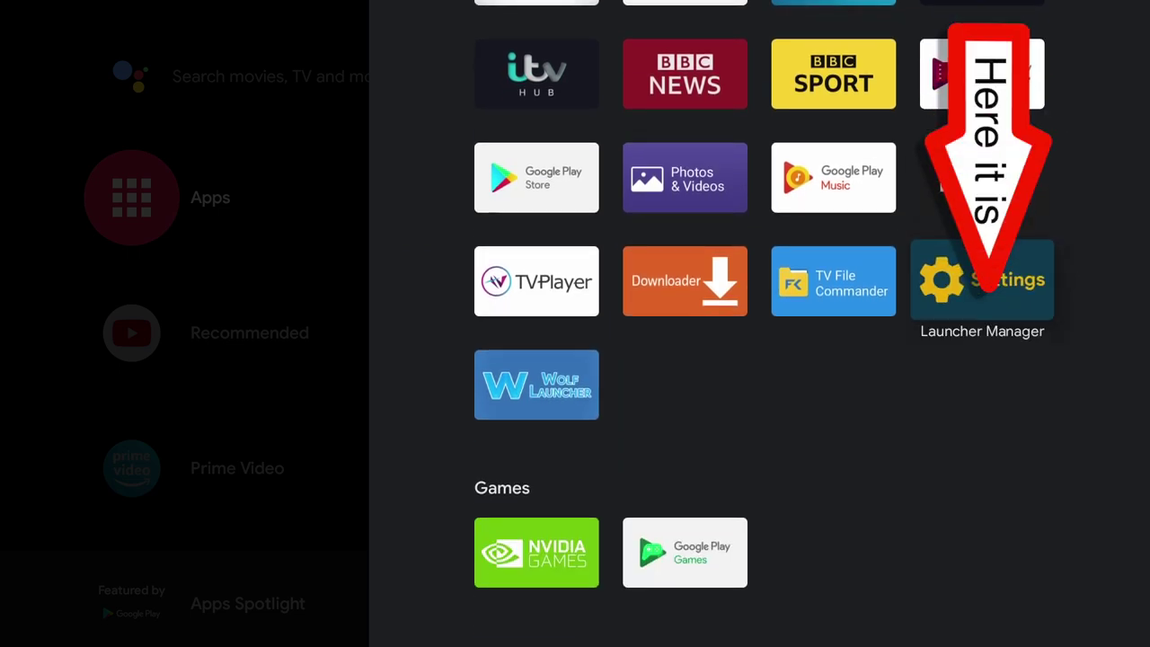
{"action": "key", "text": "Return"}
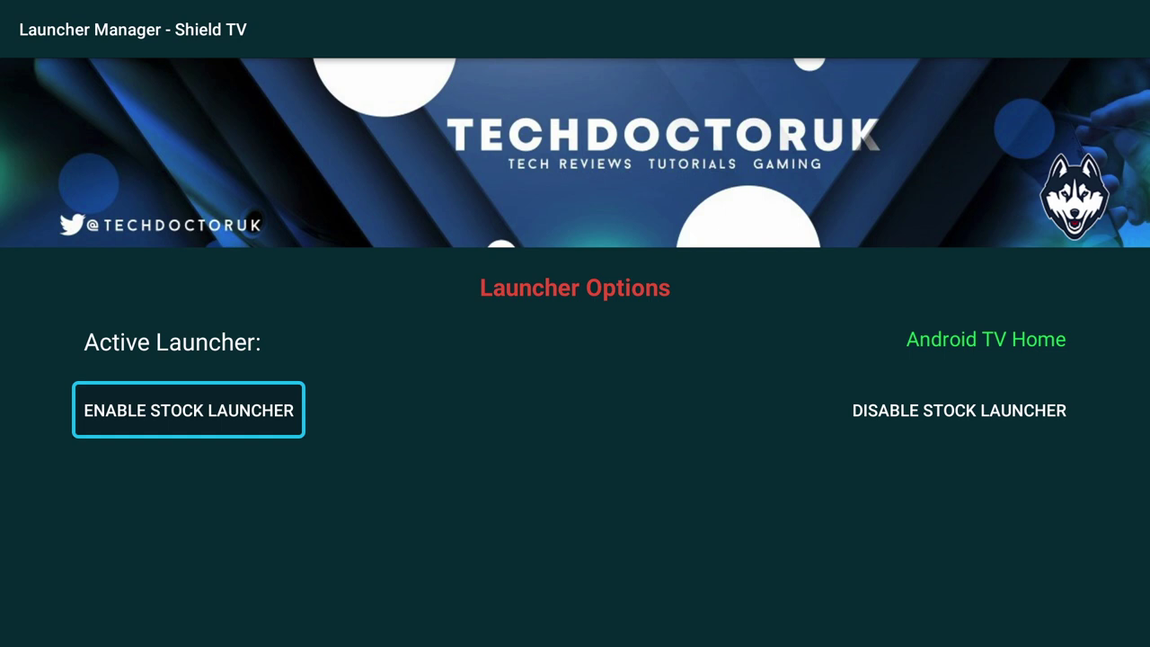
Try Disable Stock Launcher, then open ADB settings from the Connection Failed dialog
{"action": "key", "text": "Right"}
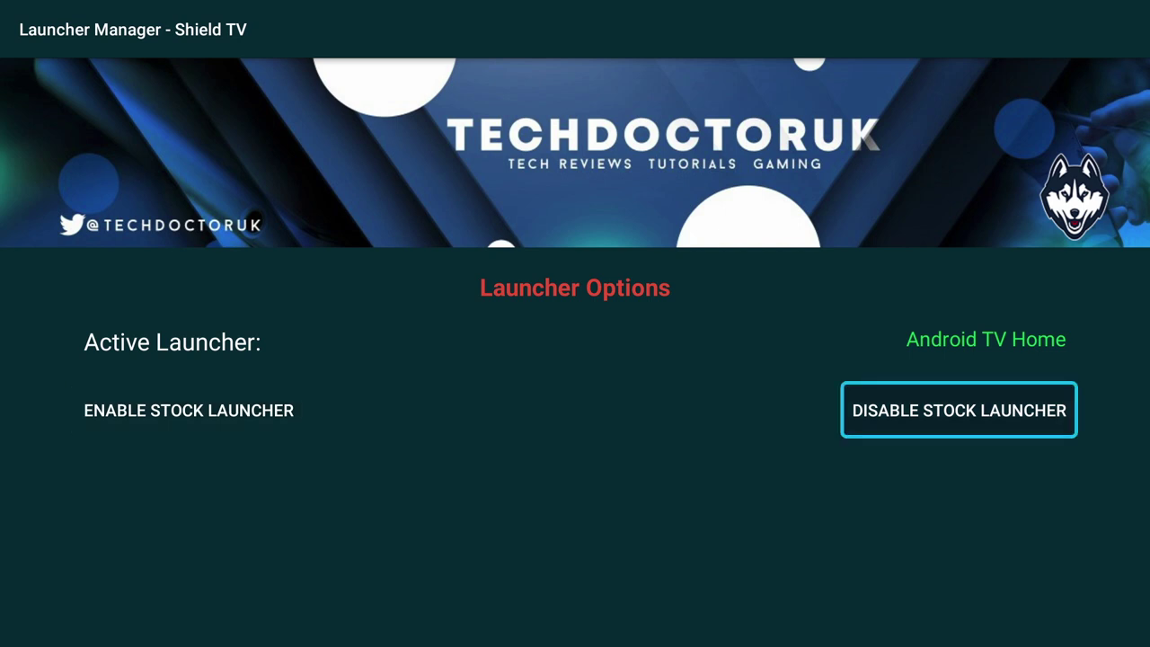
{"action": "key", "text": "Return"}
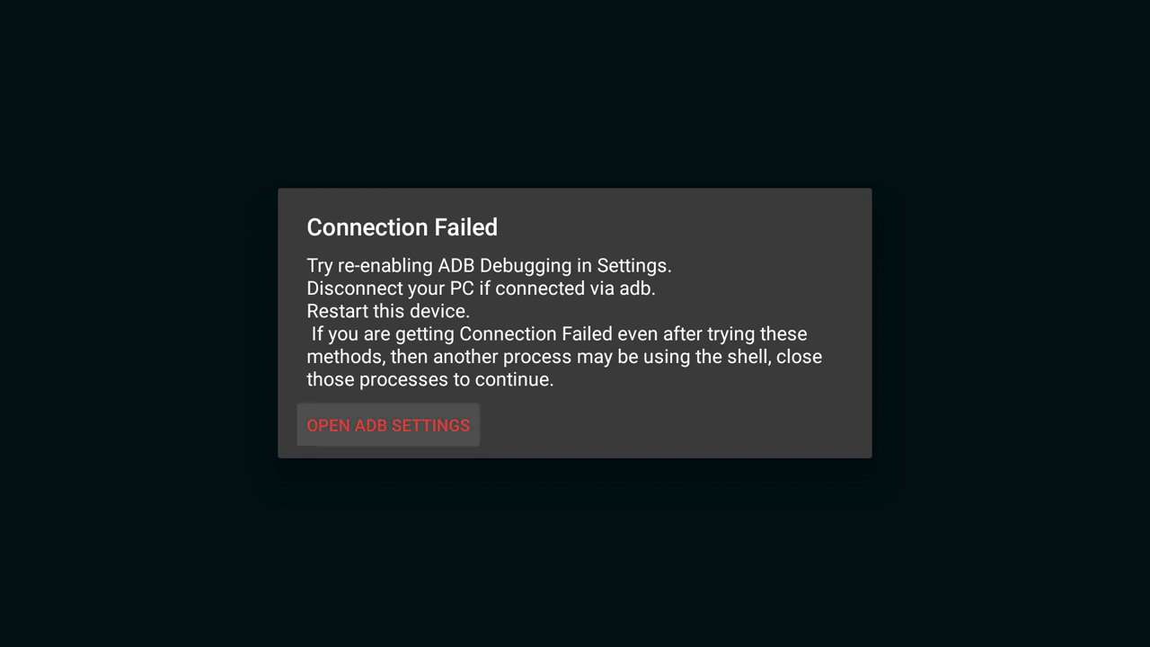
{"action": "key", "text": "Return"}
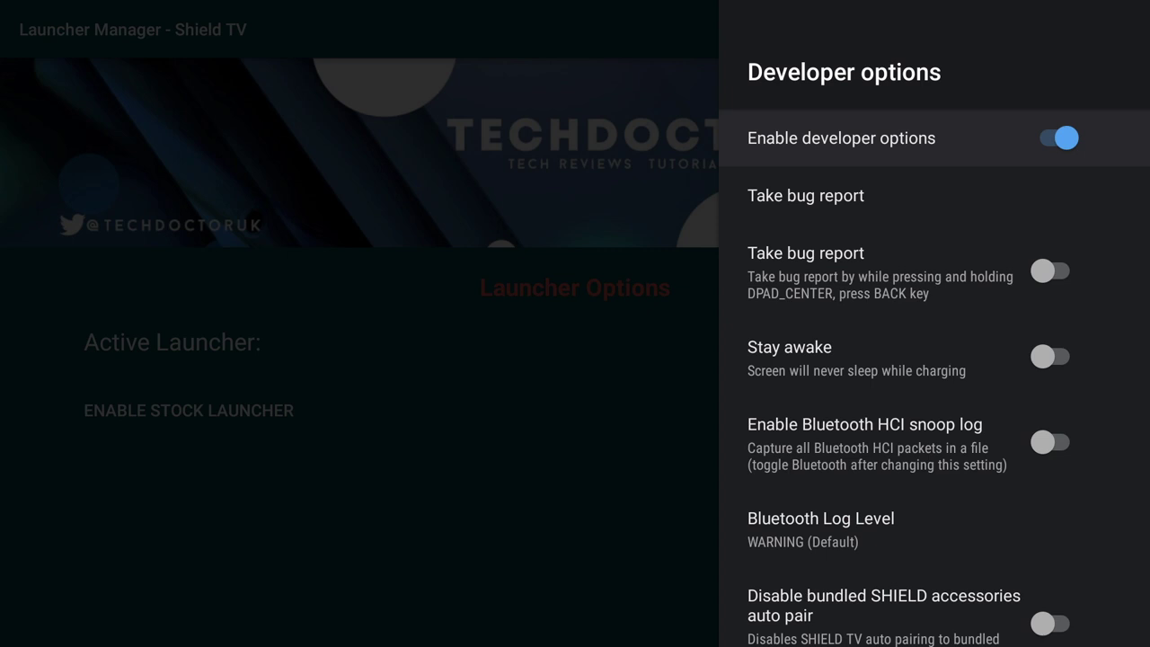
Turn on Network debugging under Debugging and return to Launcher Manager
{"action": "key", "text": "Down"}
{"action": "key", "text": "Down"}
{"action": "key", "text": "Down"}
{"action": "key", "text": "Down"}
{"action": "key", "text": "Down"}
{"action": "key", "text": "Down"}
{"action": "key", "text": "Down"}
{"action": "key", "text": "Down"}
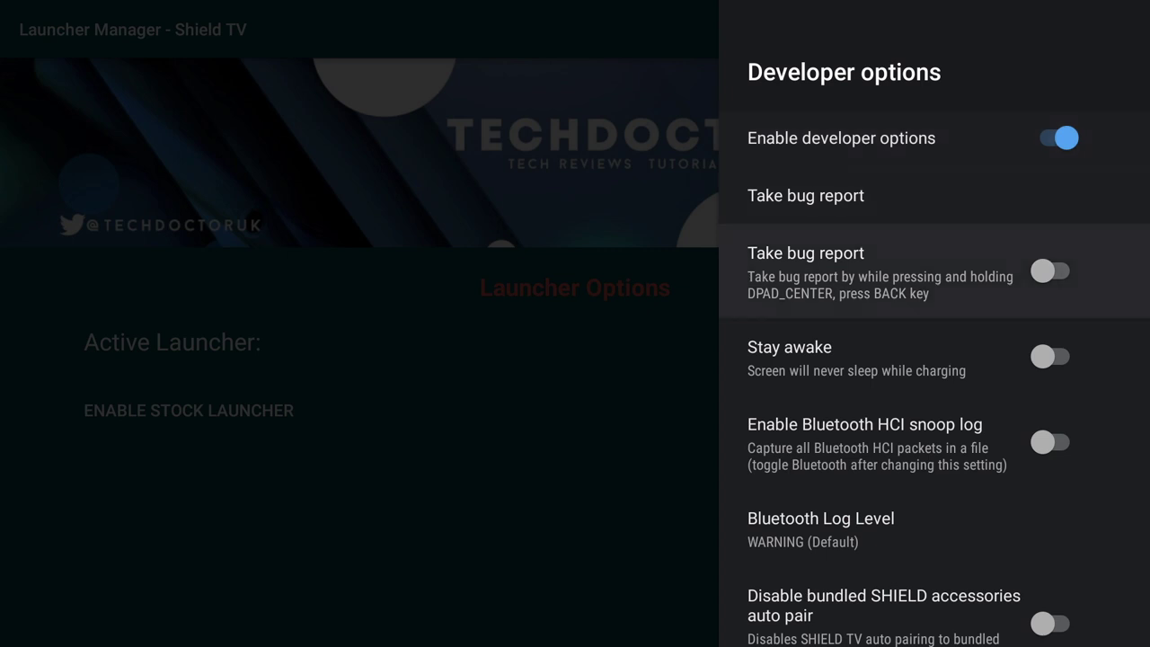
{"action": "key", "text": "Up"}
{"action": "key", "text": "Up"}
{"action": "key", "text": "Up"}
{"action": "key", "text": "Up"}
{"action": "key", "text": "Up"}
{"action": "key", "text": "Up"}
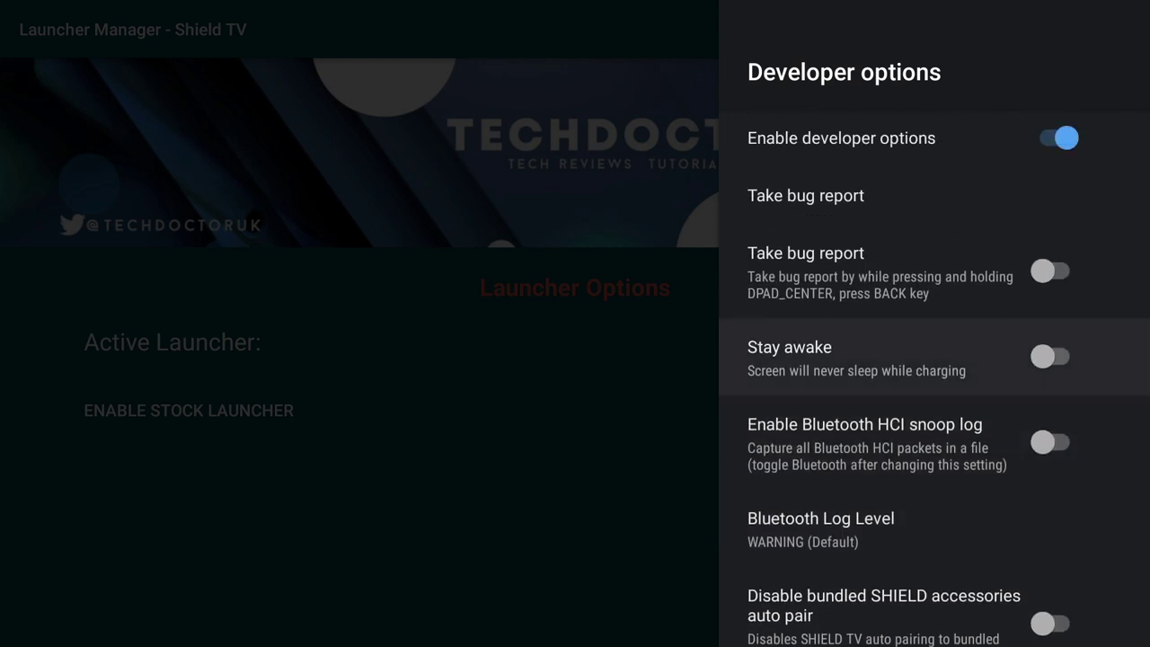
{"action": "key", "text": "Down"}
{"action": "key", "text": "Down"}
{"action": "key", "text": "Down"}
{"action": "key", "text": "Down"}
{"action": "key", "text": "Down"}
{"action": "key", "text": "Down"}
{"action": "key", "text": "Down"}
{"action": "key", "text": "Down"}
{"action": "key", "text": "Down"}
{"action": "key", "text": "Down"}
{"action": "key", "text": "Down"}
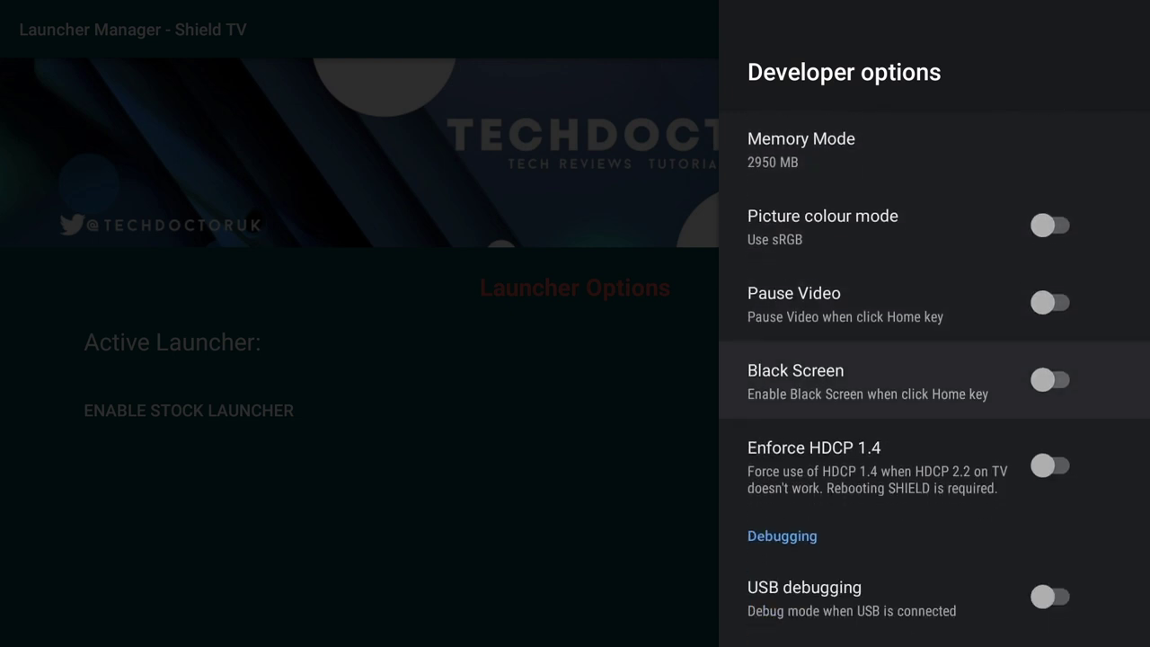
{"action": "key", "text": "Return"}
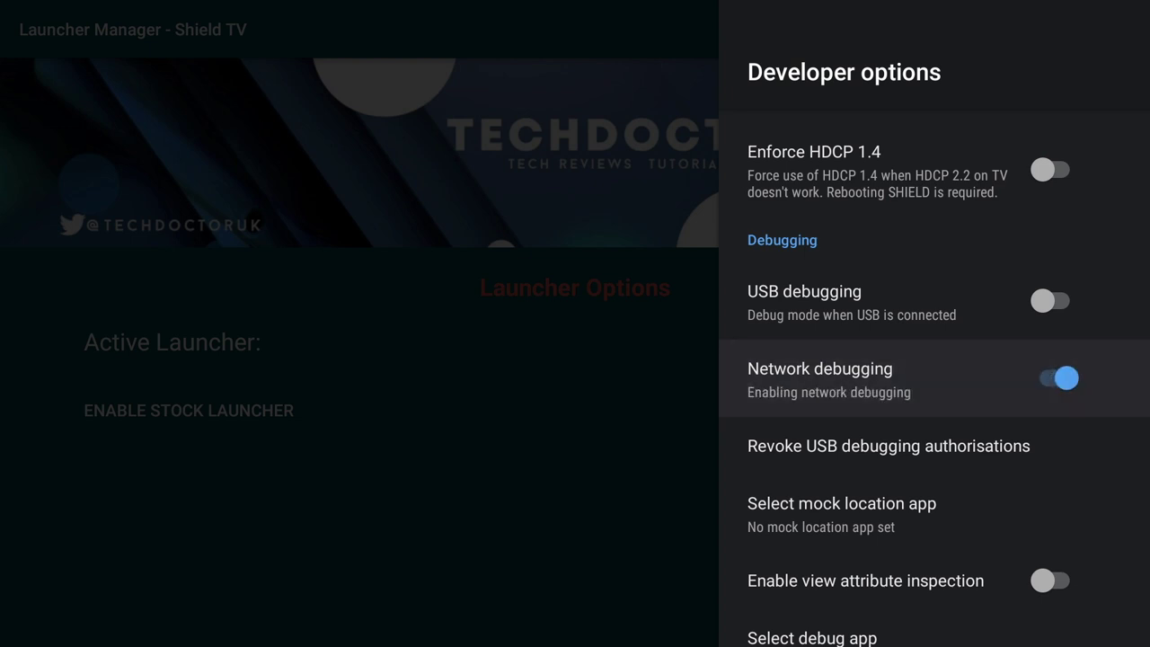
{"action": "key", "text": "Escape"}
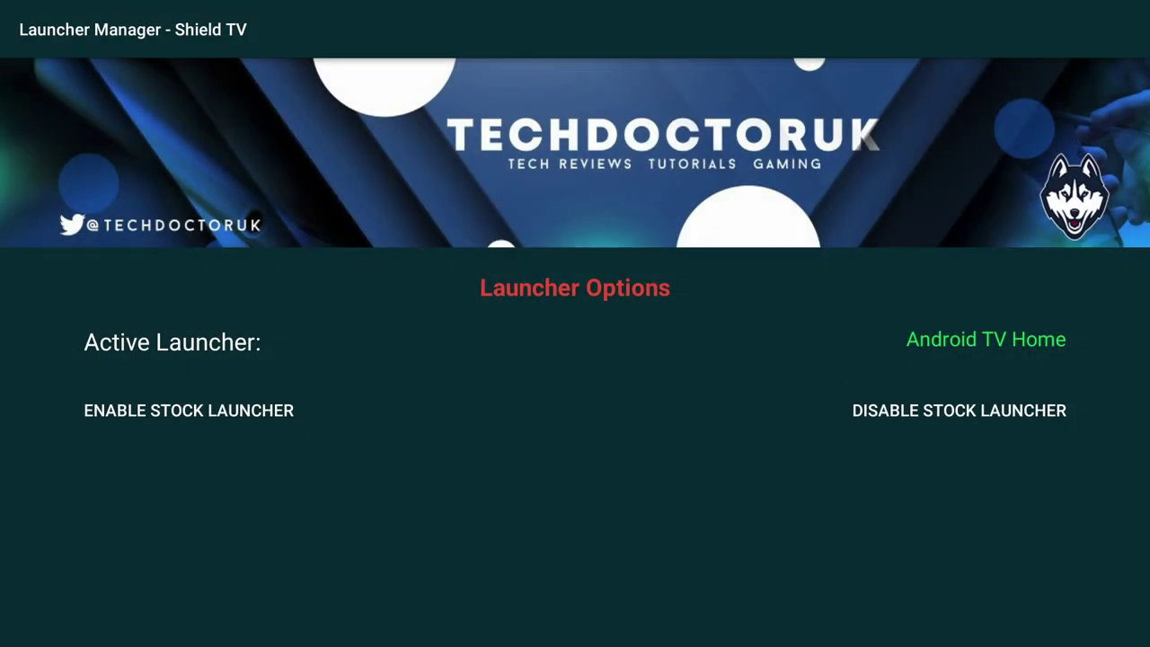
Choose DISABLE STOCK LAUNCHER in Launcher Manager
{"action": "key", "text": "Down"}
{"action": "key", "text": "Right"}
{"action": "key", "text": "Return"}
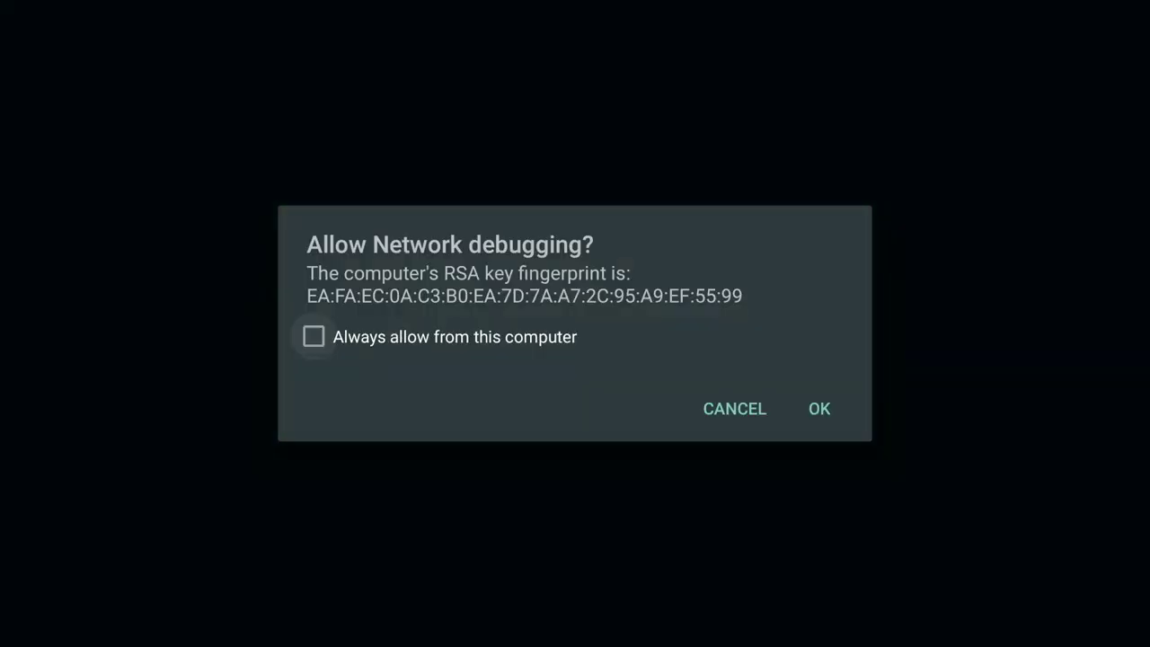
Always allow network debugging from this computer and confirm with OK
{"action": "key", "text": "Return"}
{"action": "key", "text": "Down"}
{"action": "key", "text": "Return"}
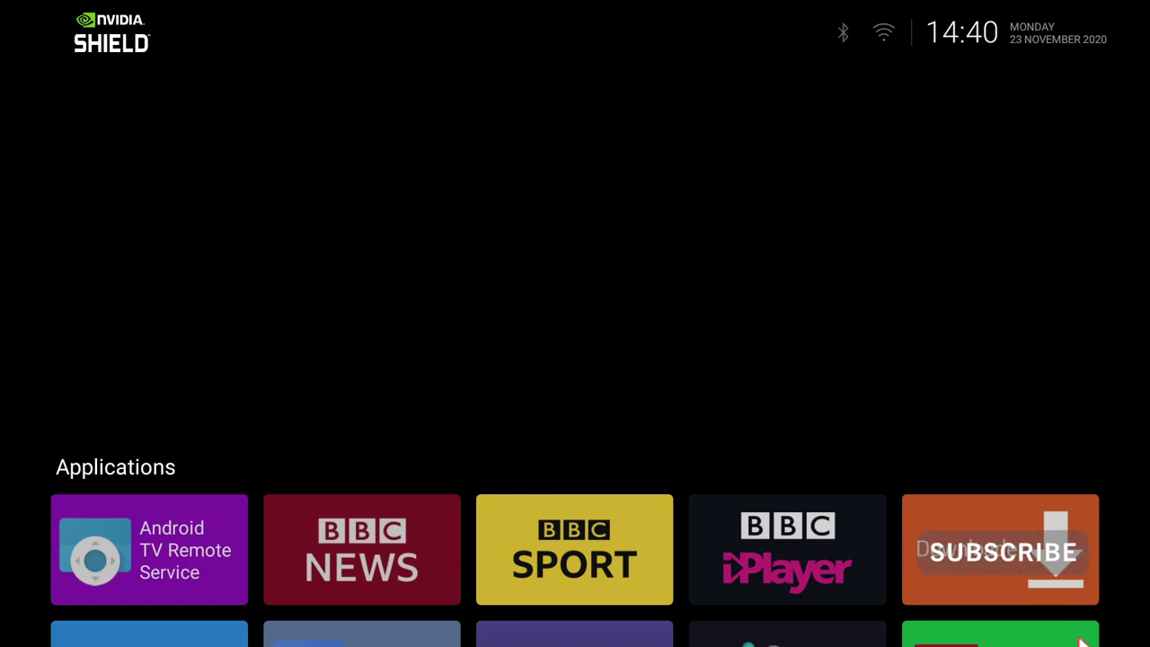
Try adding ShieldWidget through Pick Widget, which ends in a Widget Binding Failure error
{"action": "key", "text": "Down"}
{"action": "key", "text": "Down"}
{"action": "key", "text": "Down"}
{"action": "key", "text": "Down"}
{"action": "key", "text": "Down"}
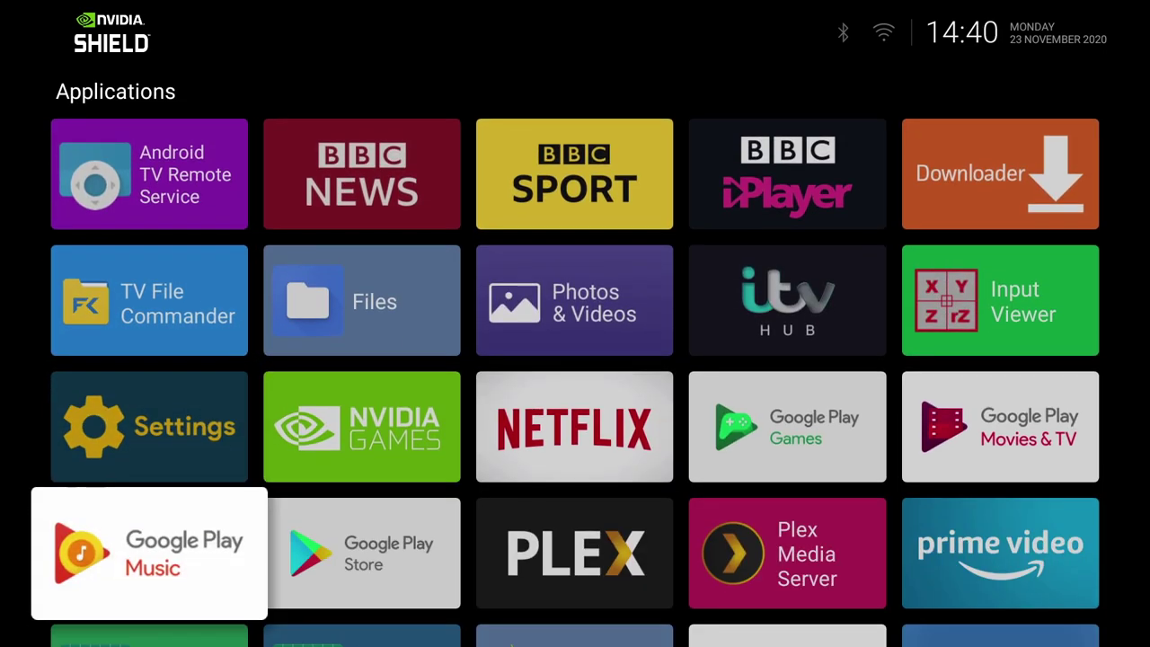
{"action": "key", "text": "Up"}
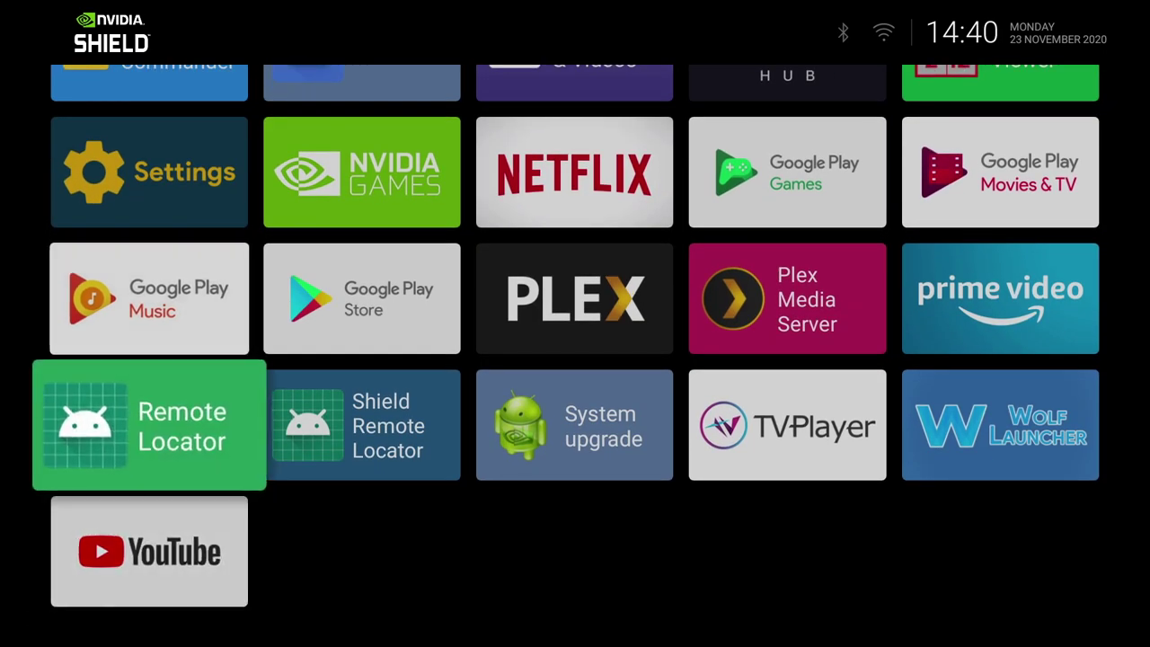
{"action": "key", "text": "Up"}
{"action": "key", "text": "Up"}
{"action": "key", "text": "Up"}
{"action": "key", "text": "Up"}
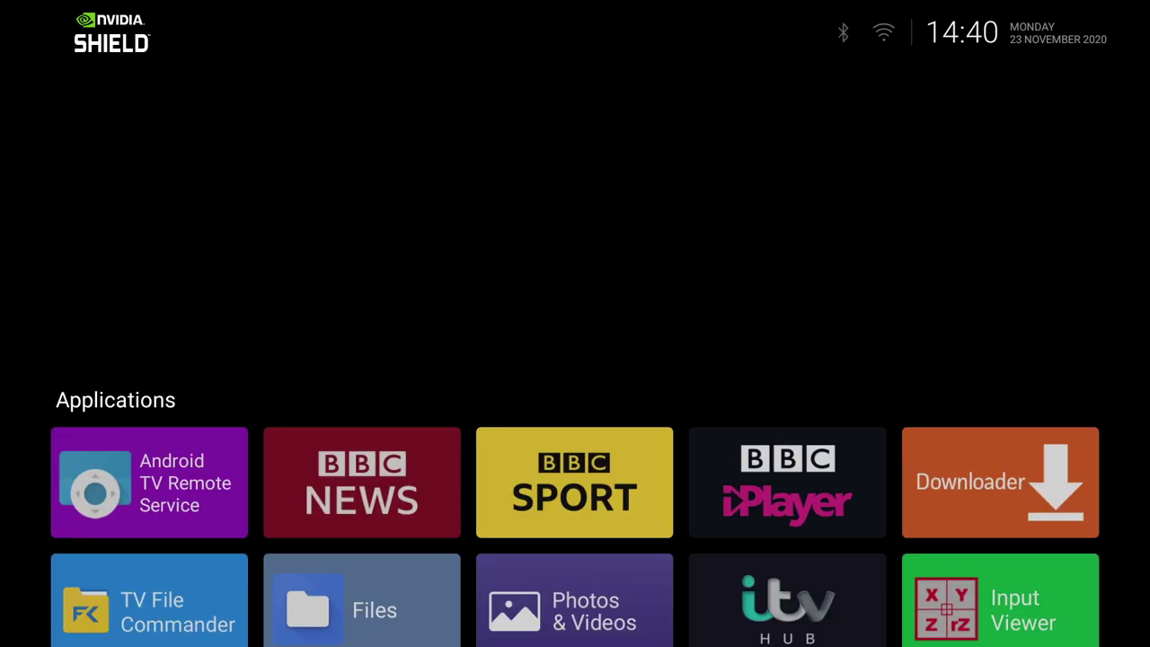
{"action": "key", "text": "Menu"}
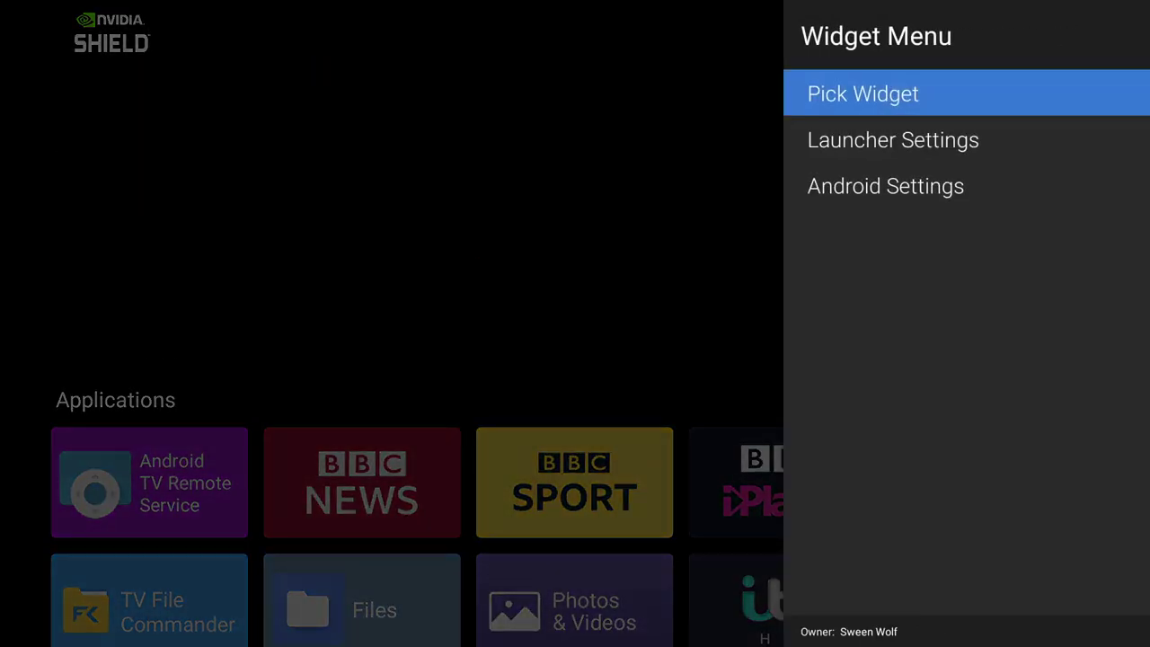
{"action": "key", "text": "Return"}
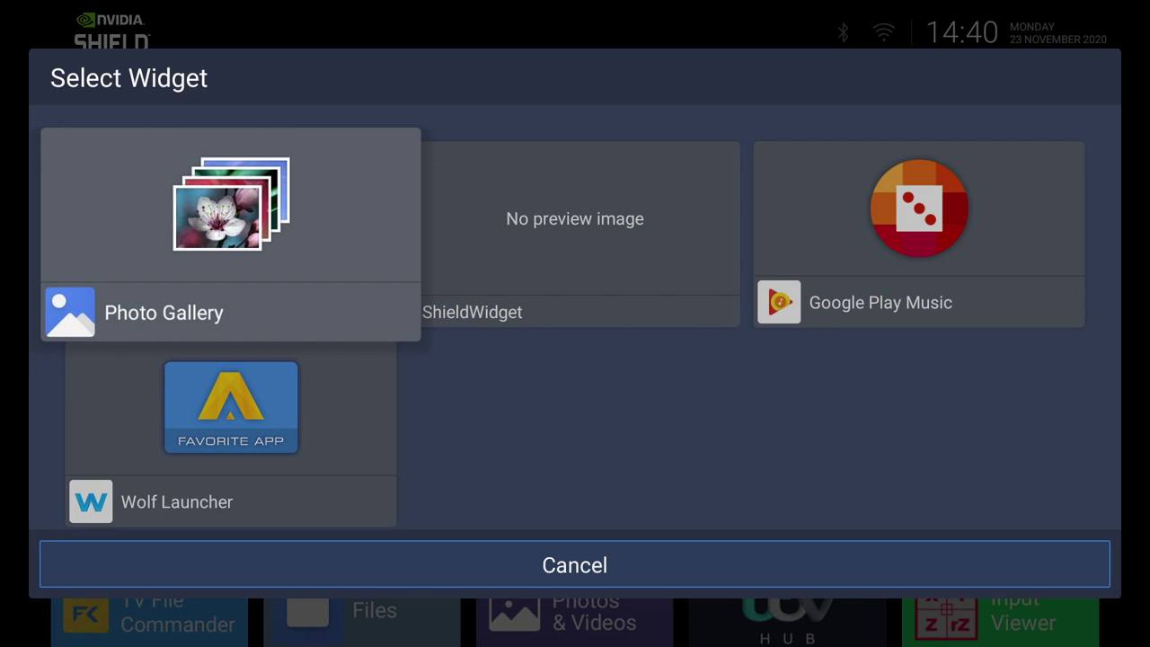
{"action": "key", "text": "Right"}
{"action": "key", "text": "Return"}
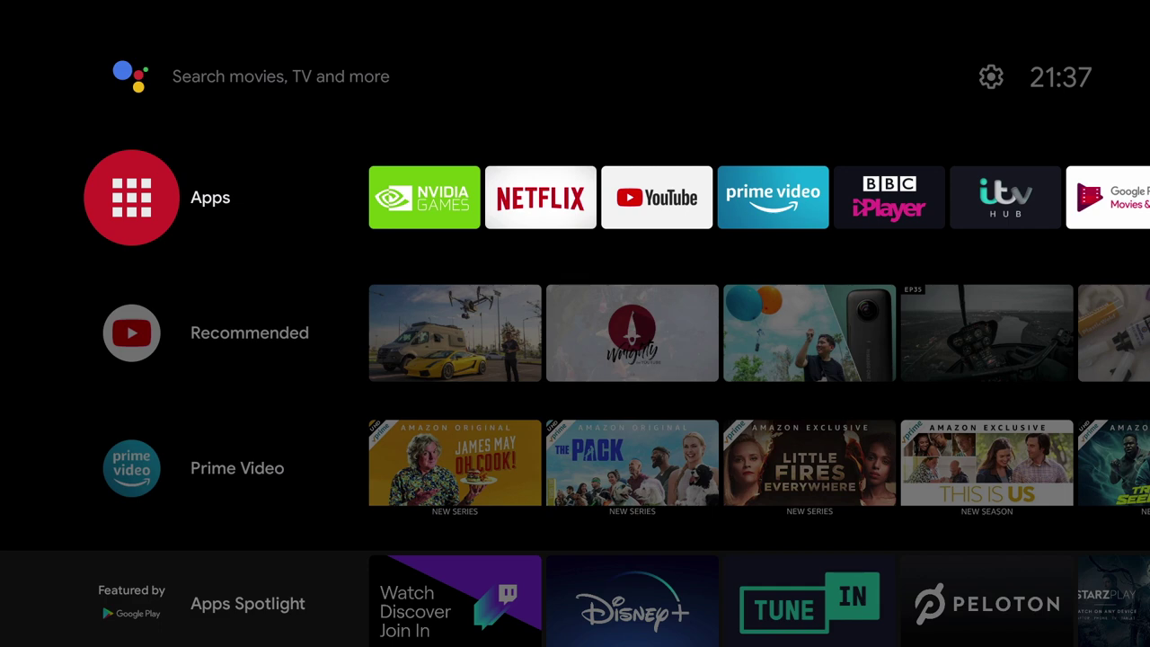
Open the Android TV device Settings and move to the Apps category
{"action": "key", "text": "Up"}
{"action": "key", "text": "Right"}
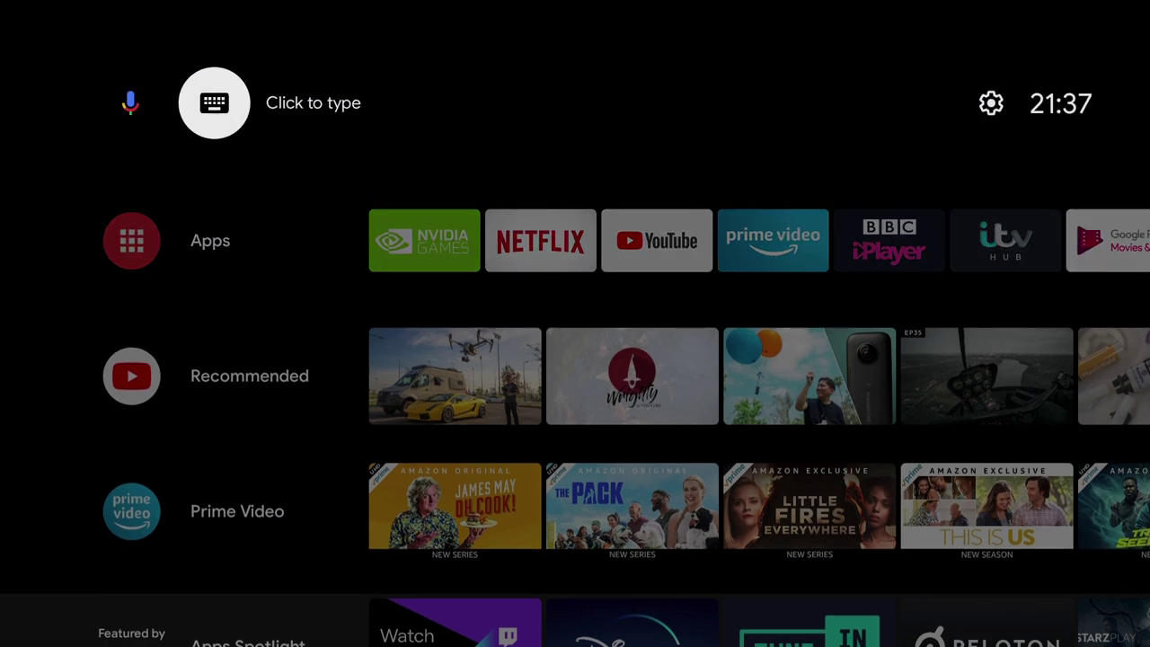
{"action": "key", "text": "Right"}
{"action": "key", "text": "Return"}
{"action": "key", "text": "Down"}
{"action": "key", "text": "Down"}
{"action": "key", "text": "Down"}
{"action": "key", "text": "Down"}
{"action": "key", "text": "Up"}
Open Apps > See all apps and launch Remote ADB Shell
{"action": "key", "text": "Down"}
{"action": "key", "text": "Down"}
{"action": "key", "text": "Down"}
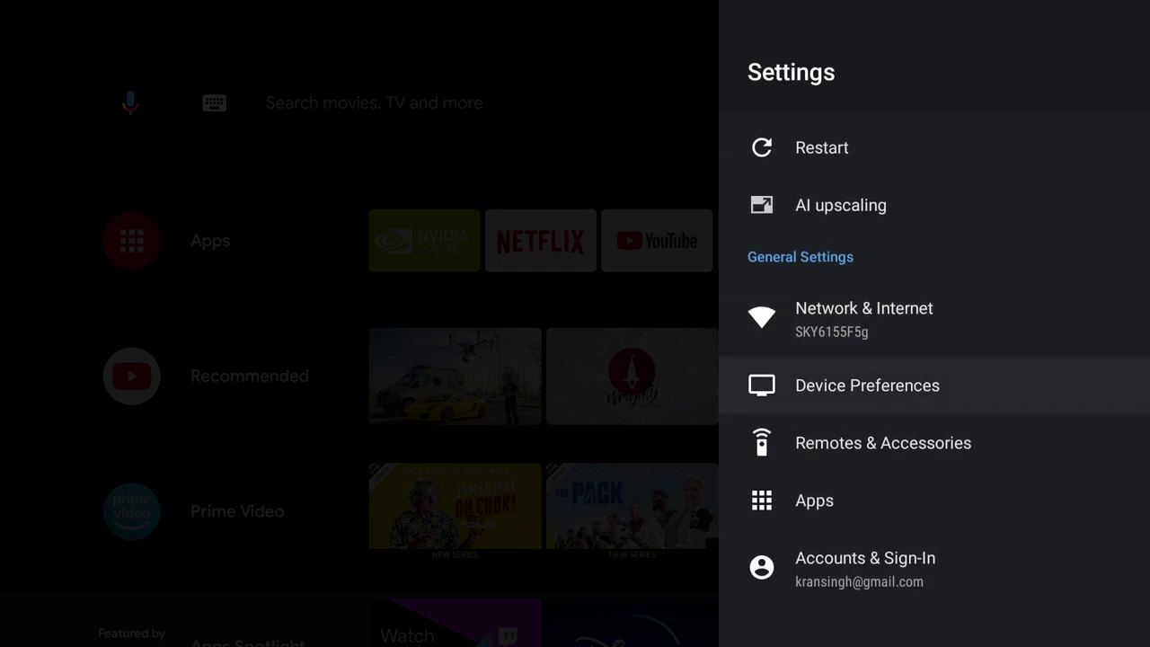
{"action": "key", "text": "Return"}
{"action": "key", "text": "Down"}
{"action": "key", "text": "Return"}
{"action": "key", "text": "Down"}
{"action": "key", "text": "Down"}
{"action": "key", "text": "Down"}
{"action": "key", "text": "Down"}
{"action": "key", "text": "Down"}
{"action": "key", "text": "Down"}
{"action": "key", "text": "Down"}
{"action": "key", "text": "Down"}
{"action": "key", "text": "Down"}
{"action": "key", "text": "Down"}
{"action": "key", "text": "Down"}
{"action": "key", "text": "Down"}
{"action": "key", "text": "Down"}
{"action": "key", "text": "Down"}
{"action": "key", "text": "Down"}
{"action": "key", "text": "Down"}
{"action": "key", "text": "Down"}
{"action": "key", "text": "Down"}
{"action": "key", "text": "Down"}
{"action": "key", "text": "Down"}
{"action": "key", "text": "Down"}
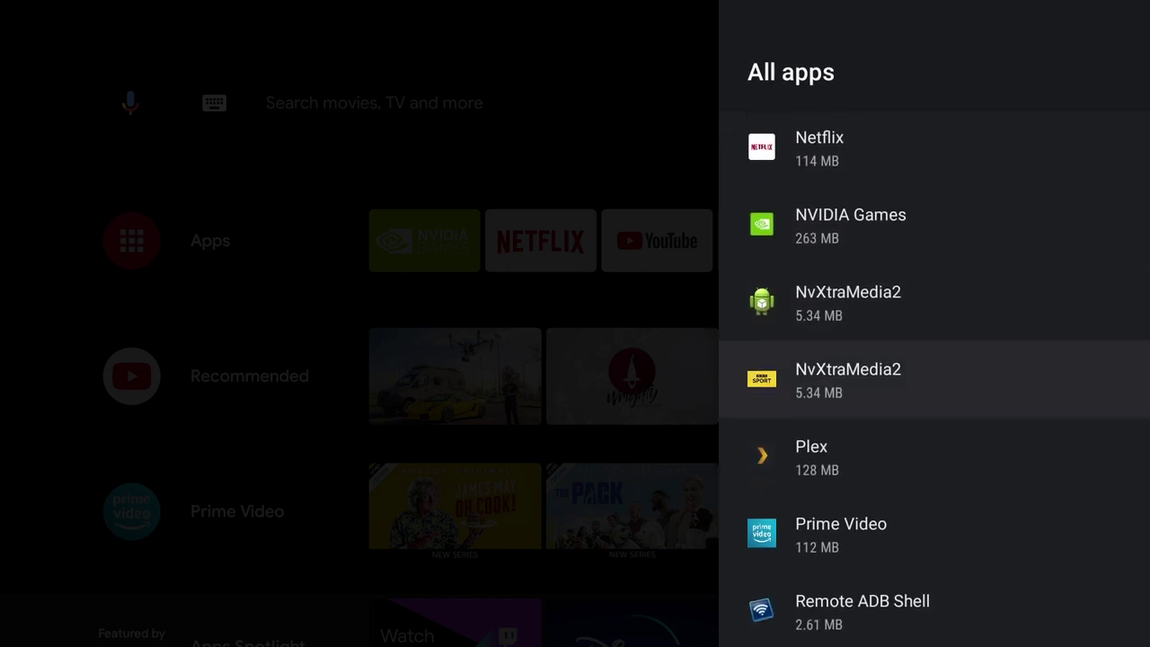
{"action": "key", "text": "Up"}
{"action": "key", "text": "Up"}
{"action": "key", "text": "Up"}
{"action": "key", "text": "Up"}
{"action": "key", "text": "Up"}
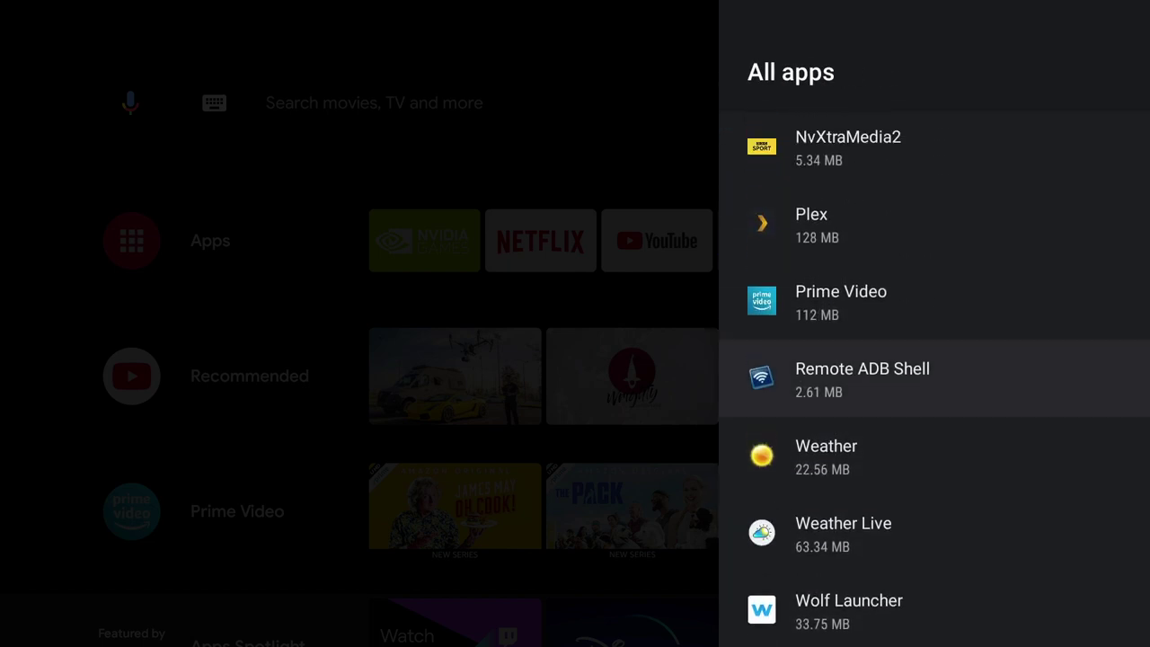
{"action": "key", "text": "Return"}
{"action": "key", "text": "Return"}
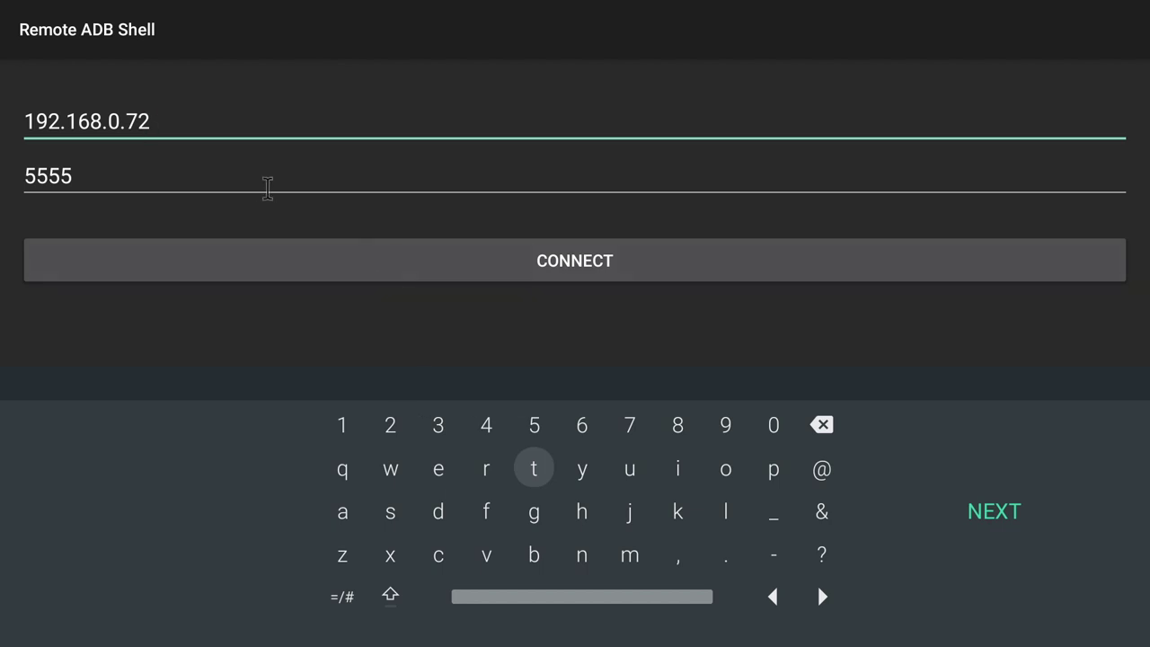
Connect to 192.168.0.72:5555, always allow debugging, and run 'appwidget grantbind --package com.wolf.firelauncher --user 0'
{"action": "key", "text": "Escape"}
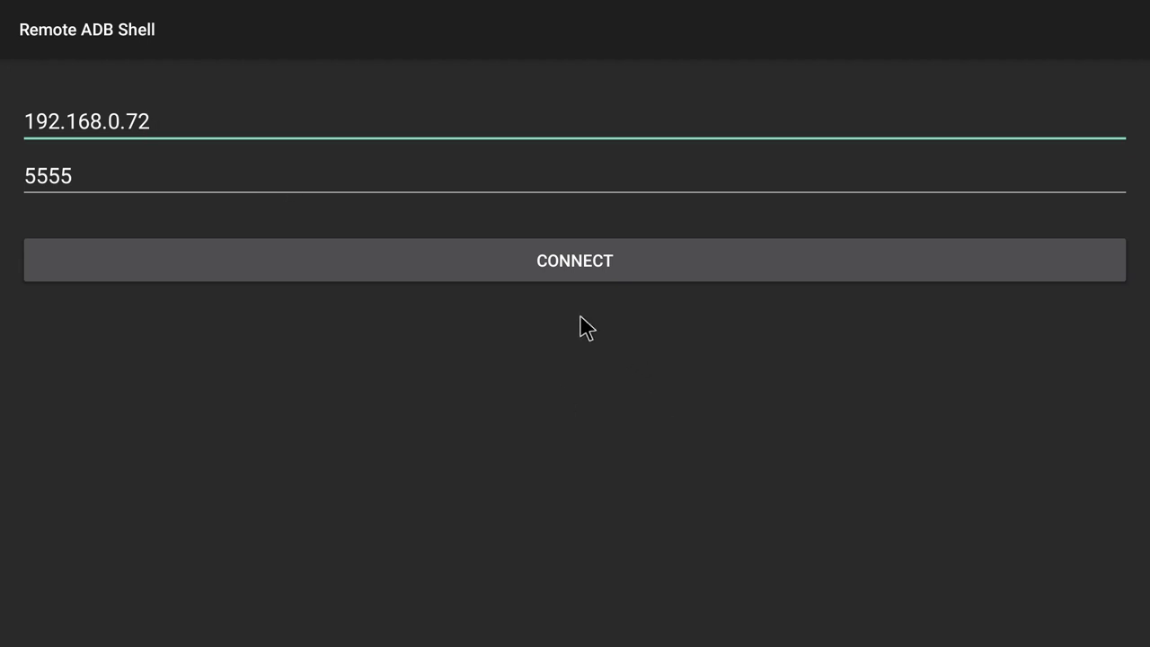
{"action": "left_click", "coordinate": [545, 274]}
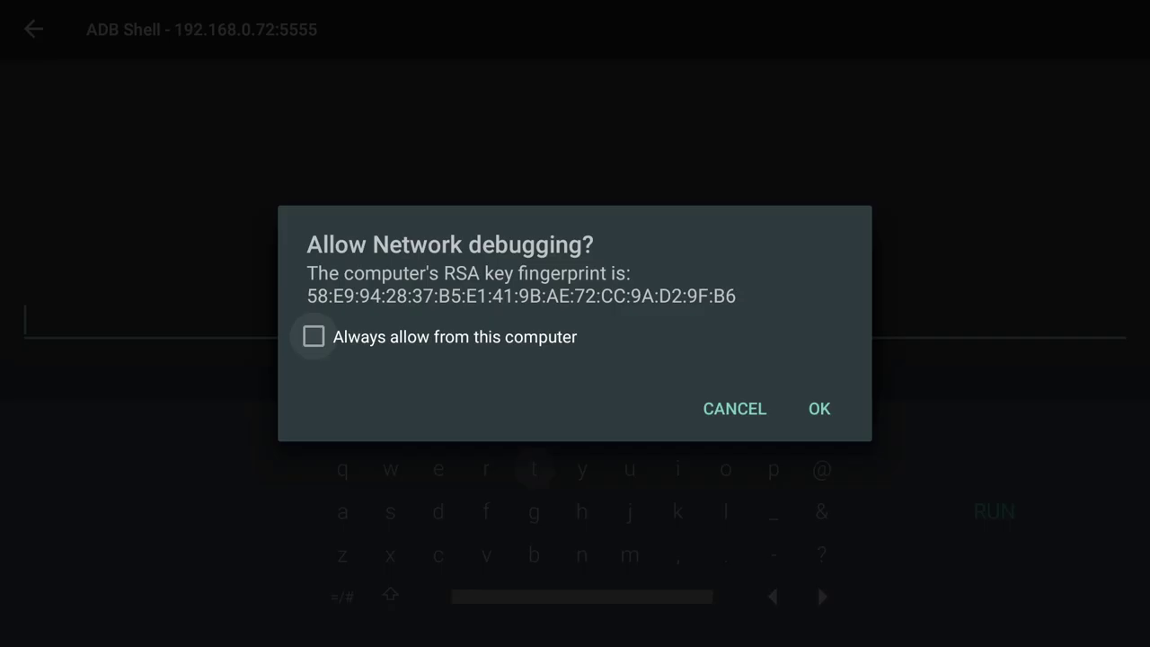
{"action": "key", "text": "Return"}
{"action": "key", "text": "Down"}
{"action": "key", "text": "Right"}
{"action": "key", "text": "Return"}
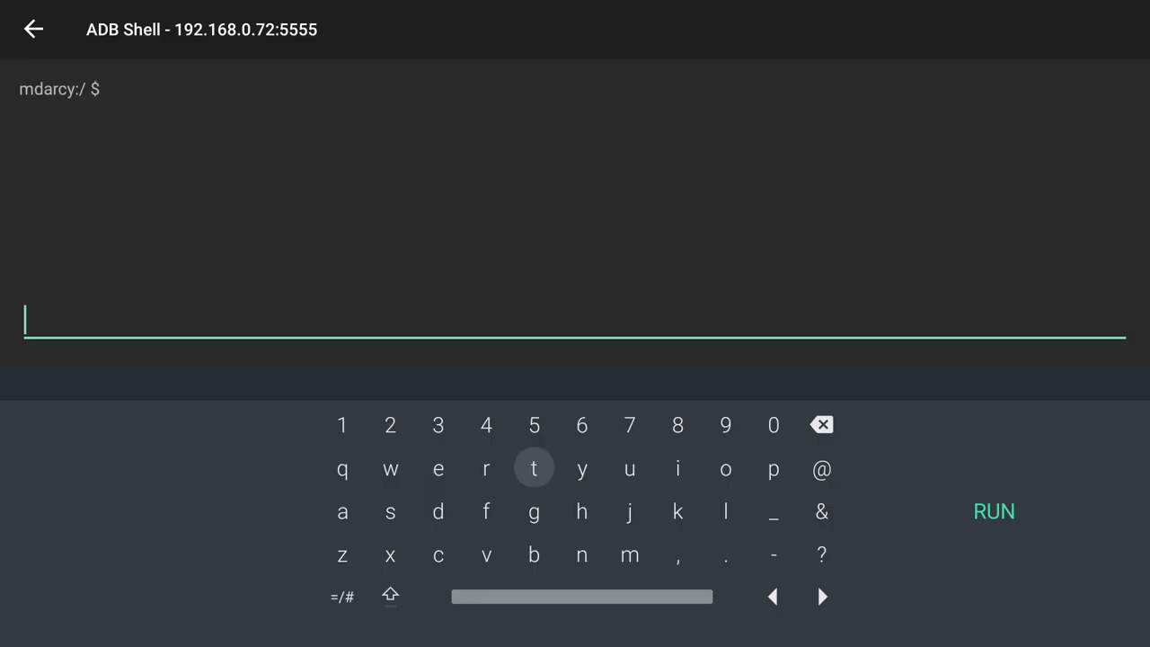
{"action": "type", "text": "appwidget grant"}
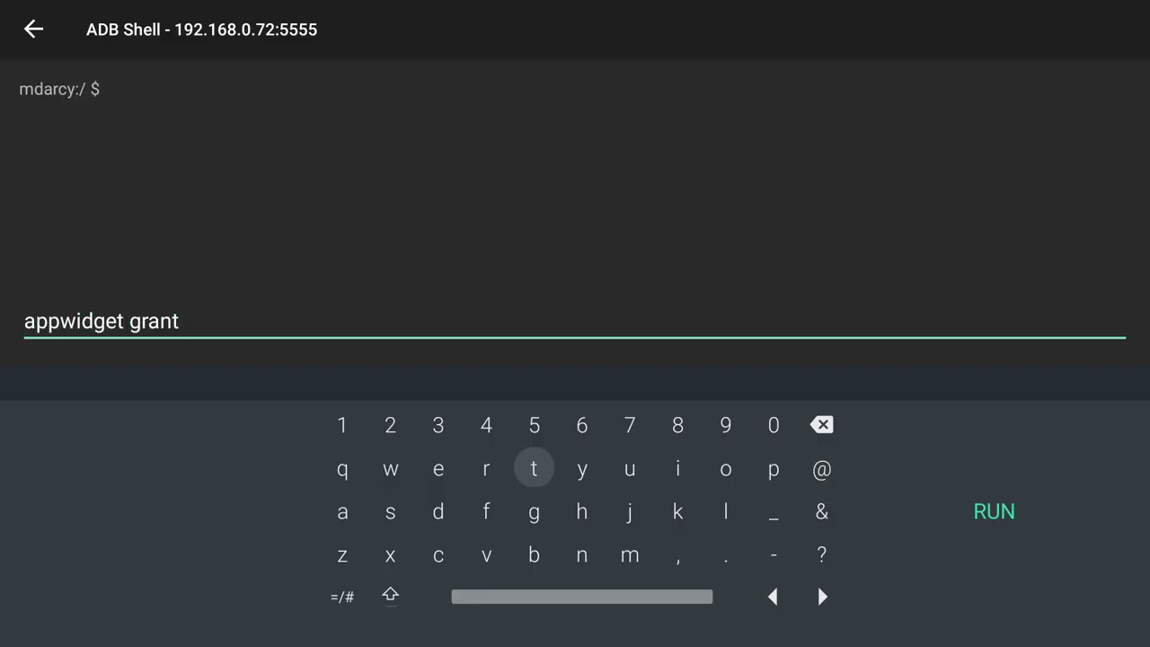
{"action": "type", "text": "bind --package com.wolf"}
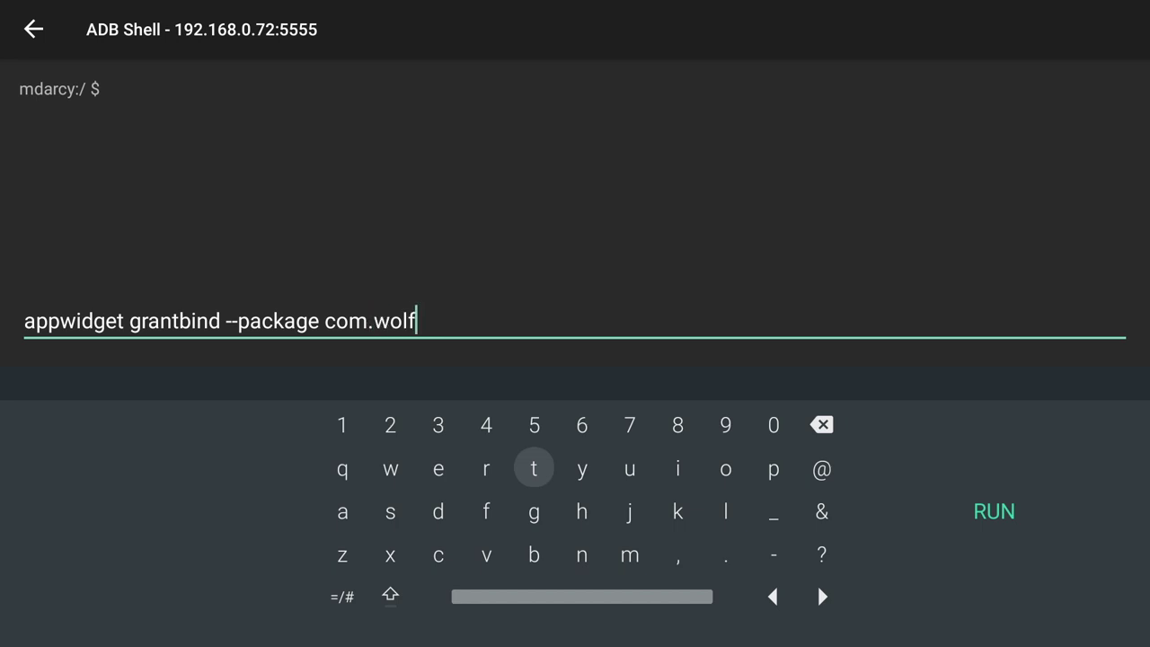
{"action": "type", "text": ".firelauncher --user 0"}
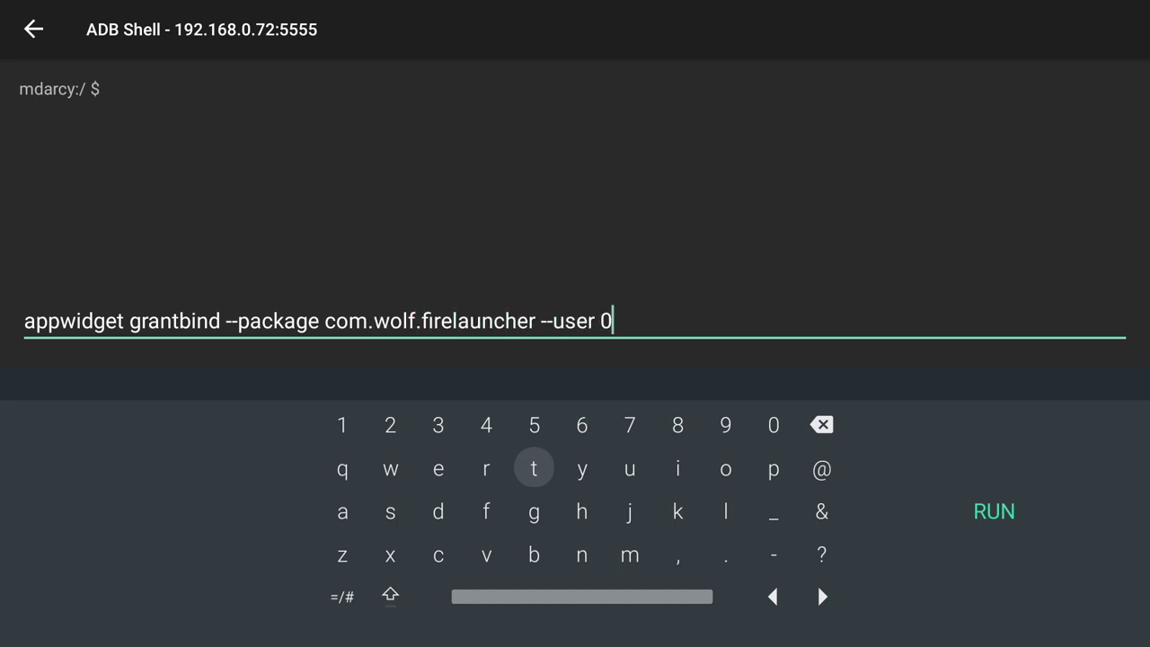
{"action": "key", "text": "Return"}
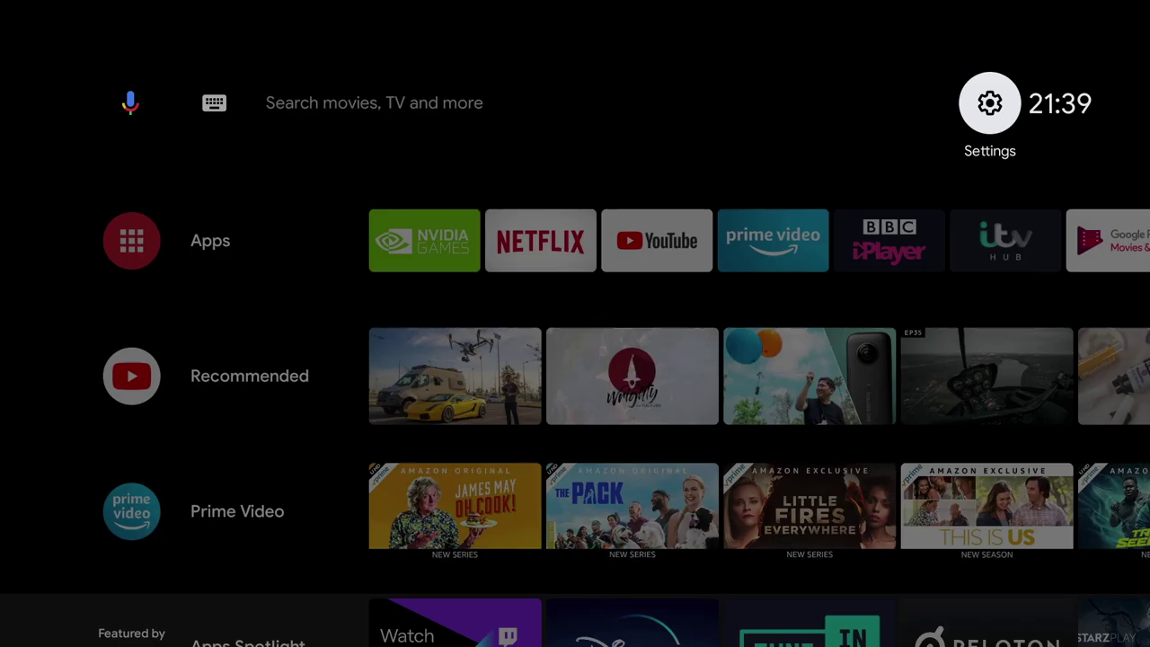
Launch Launcher Manager from the Apps drawer and choose DISABLE STOCK LAUNCHER to switch to Wolf Launcher
{"action": "key", "text": "Down"}
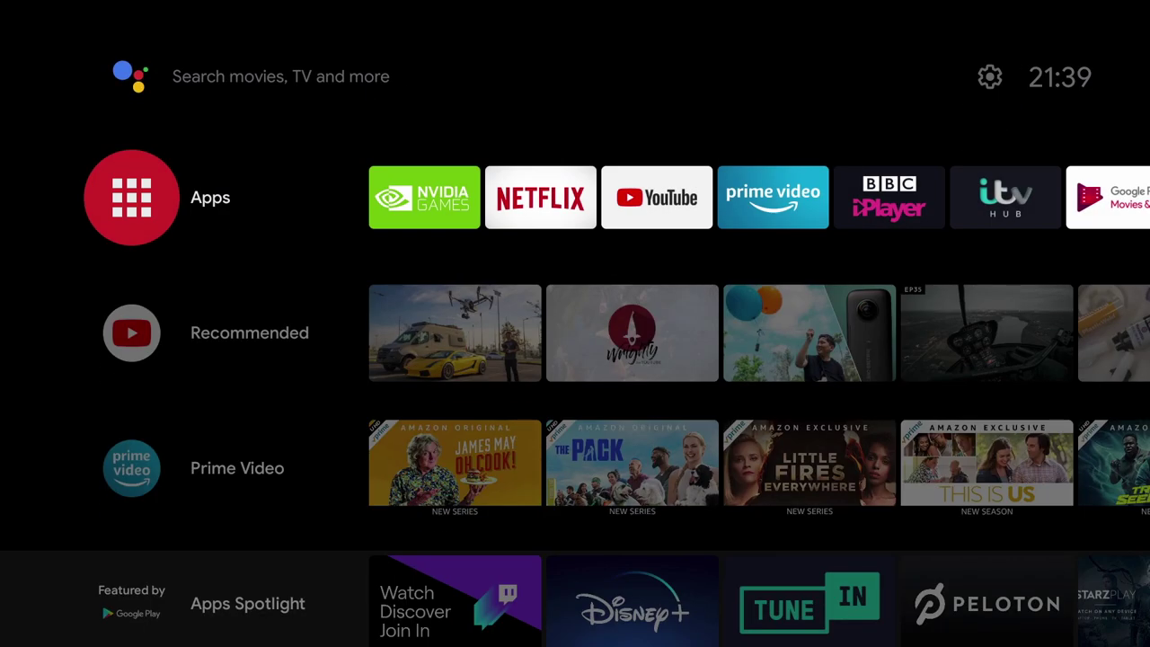
{"action": "key", "text": "Return"}
{"action": "key", "text": "Down"}
{"action": "key", "text": "Down"}
{"action": "key", "text": "Down"}
{"action": "key", "text": "Down"}
{"action": "key", "text": "Down"}
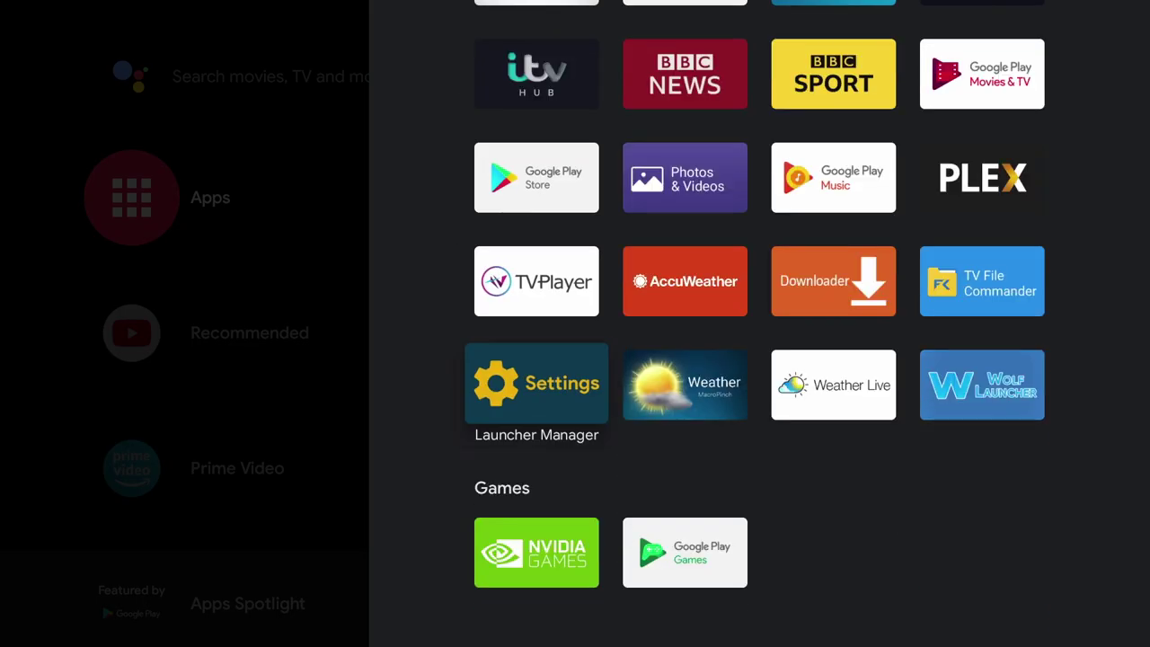
{"action": "key", "text": "Return"}
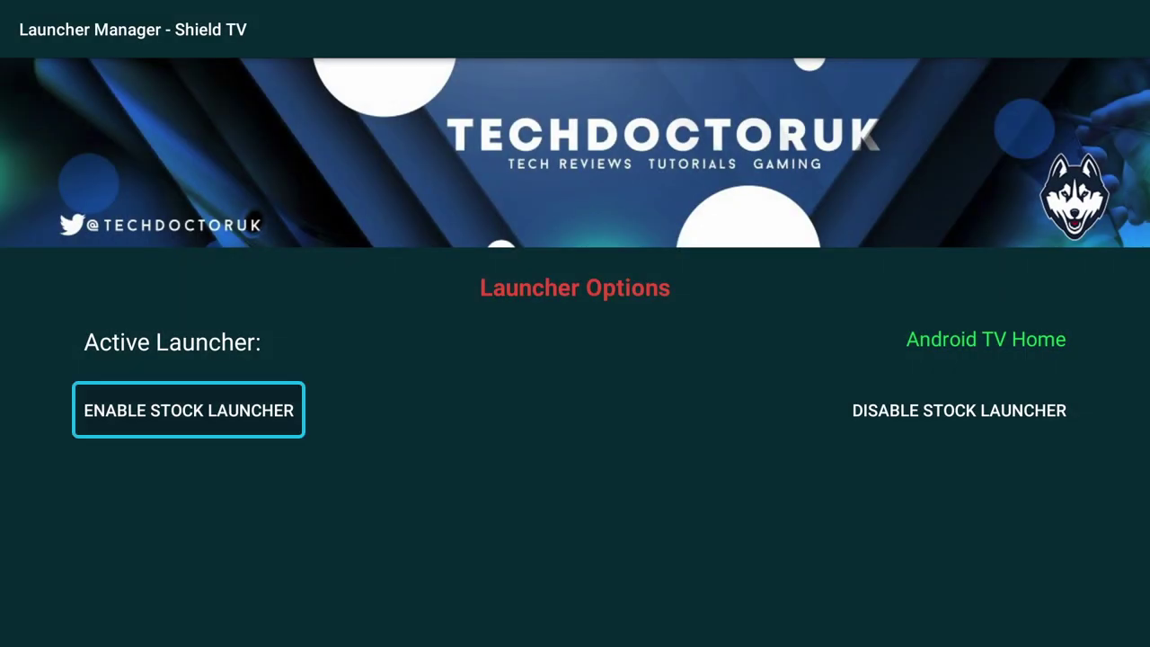
{"action": "key", "text": "Right"}
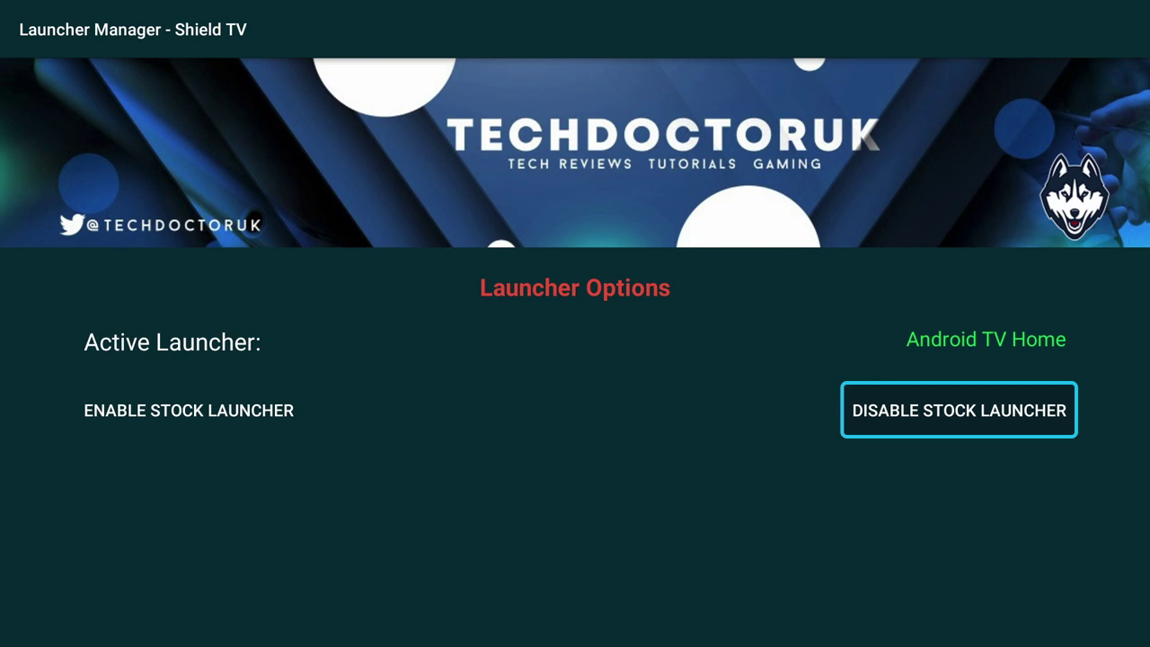
{"action": "key", "text": "Return"}
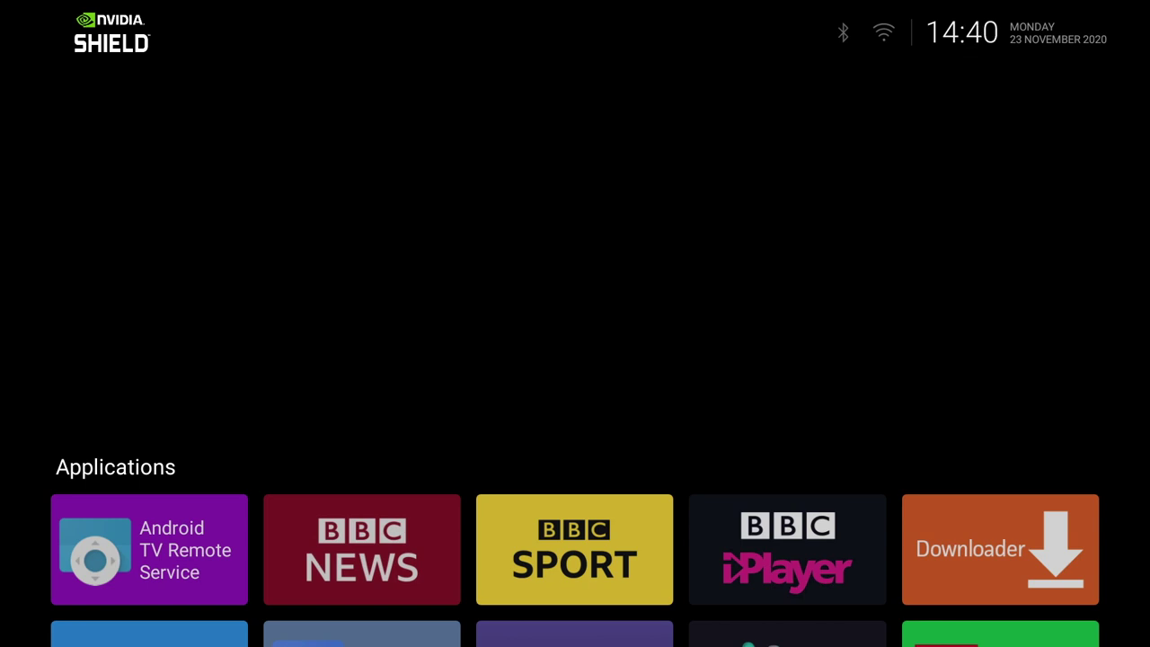
Open Launcher Settings > Sections from the Widget Menu
{"action": "key", "text": "Down"}
{"action": "key", "text": "Down"}
{"action": "key", "text": "Down"}
{"action": "key", "text": "Down"}
{"action": "key", "text": "Down"}
{"action": "key", "text": "Down"}
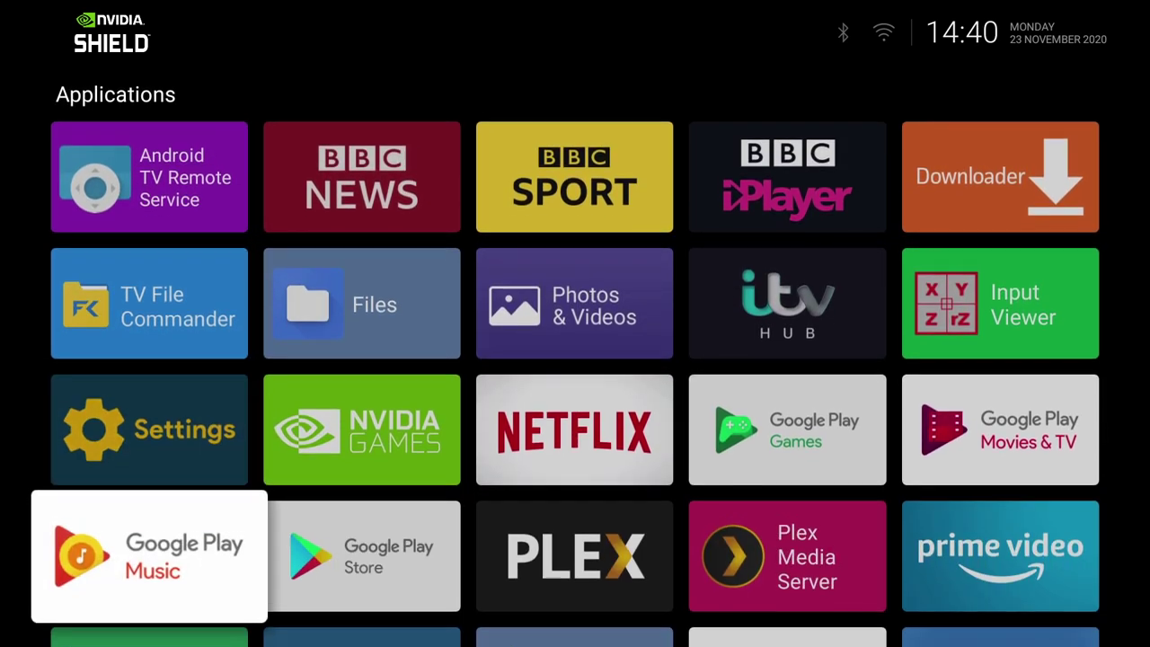
{"action": "key", "text": "Up"}
{"action": "key", "text": "Up"}
{"action": "key", "text": "Up"}
{"action": "key", "text": "Up"}
{"action": "key", "text": "Up"}
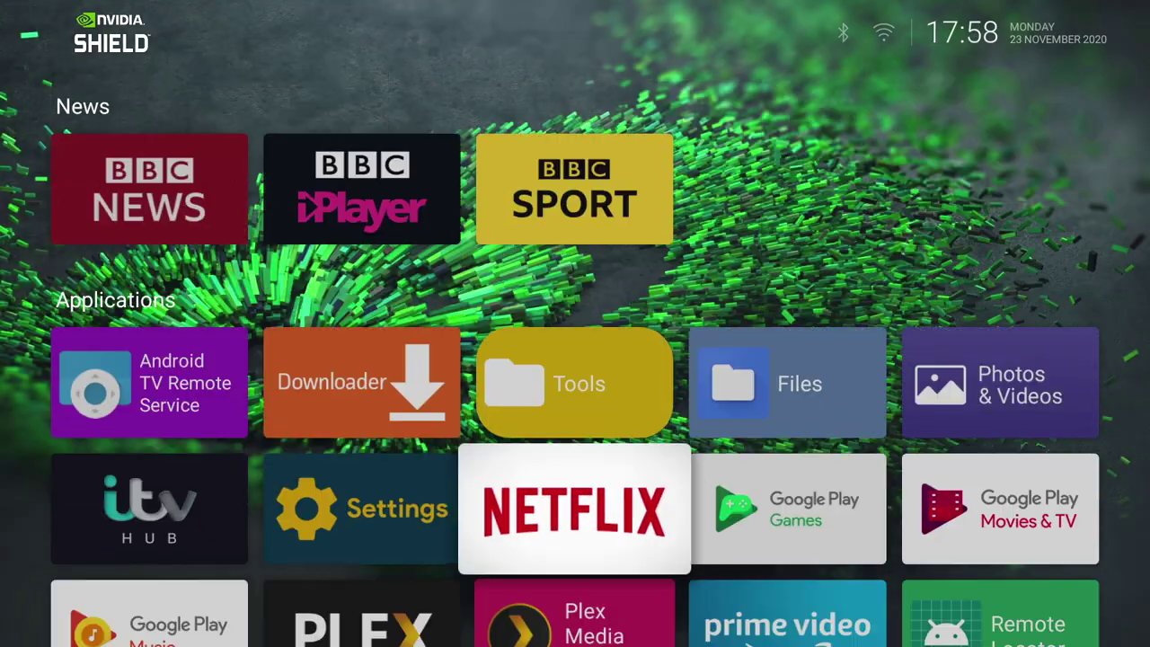
{"action": "key", "text": "Down"}
{"action": "key", "text": "Down"}
{"action": "key", "text": "Down"}
{"action": "key", "text": "Up"}
{"action": "key", "text": "Up"}
{"action": "key", "text": "Up"}
{"action": "key", "text": "Up"}
{"action": "key", "text": "Up"}
{"action": "key", "text": "Menu"}
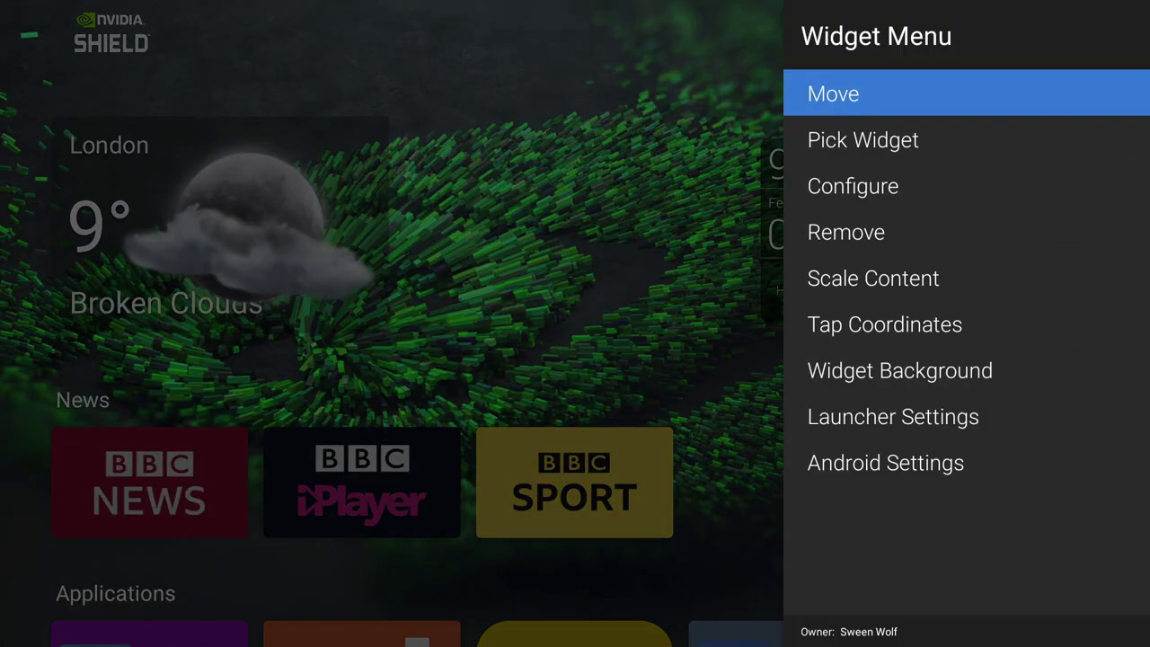
{"action": "key", "text": "Down"}
{"action": "key", "text": "Down"}
{"action": "key", "text": "Down"}
{"action": "key", "text": "Down"}
{"action": "key", "text": "Down"}
{"action": "key", "text": "Down"}
{"action": "key", "text": "Down"}
{"action": "key", "text": "Return"}
{"action": "key", "text": "Down"}
{"action": "key", "text": "Up"}
{"action": "key", "text": "Return"}
In Manage Sections, move Widgets above Games, then close the section manager
{"action": "key", "text": "Return"}
{"action": "key", "text": "Down"}
{"action": "key", "text": "Down"}
{"action": "key", "text": "Down"}
{"action": "key", "text": "Up"}
{"action": "key", "text": "Up"}
{"action": "key", "text": "Up"}
{"action": "key", "text": "Return"}
{"action": "key", "text": "Down"}
{"action": "key", "text": "Down"}
{"action": "key", "text": "Down"}
{"action": "key", "text": "Up"}
{"action": "key", "text": "Return"}
{"action": "key", "text": "Down"}
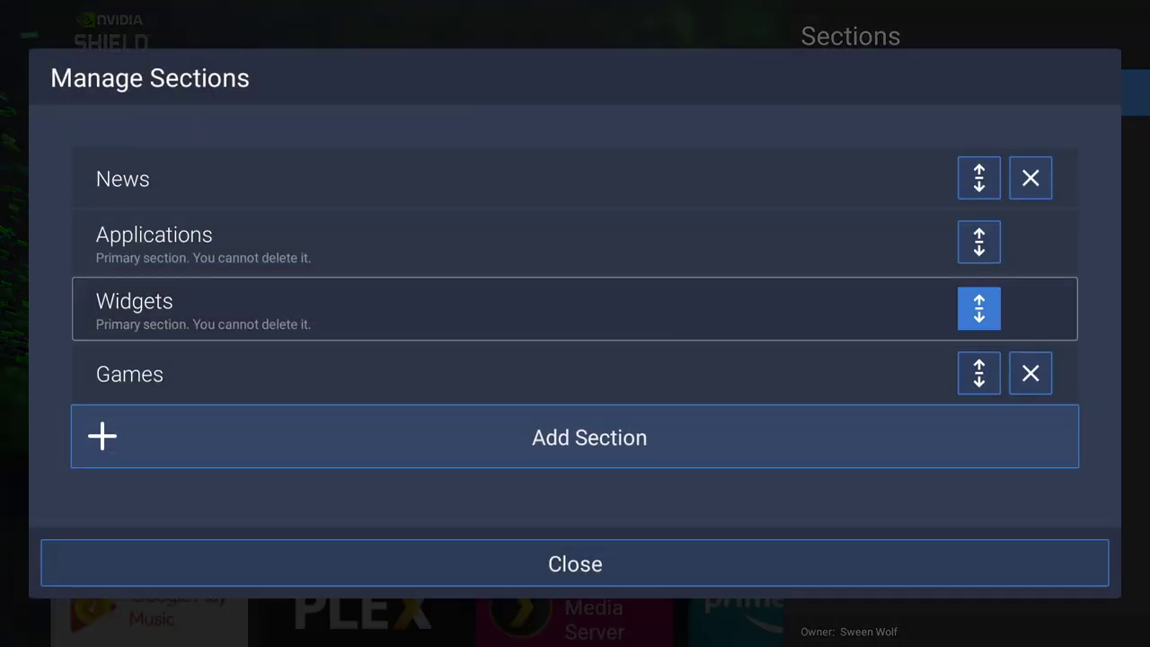
{"action": "key", "text": "Down"}
{"action": "key", "text": "Down"}
{"action": "key", "text": "Return"}
{"action": "key", "text": "Escape"}
{"action": "key", "text": "Down"}
{"action": "key", "text": "Down"}
{"action": "key", "text": "Down"}
{"action": "key", "text": "Down"}
{"action": "key", "text": "Up"}
{"action": "key", "text": "Up"}
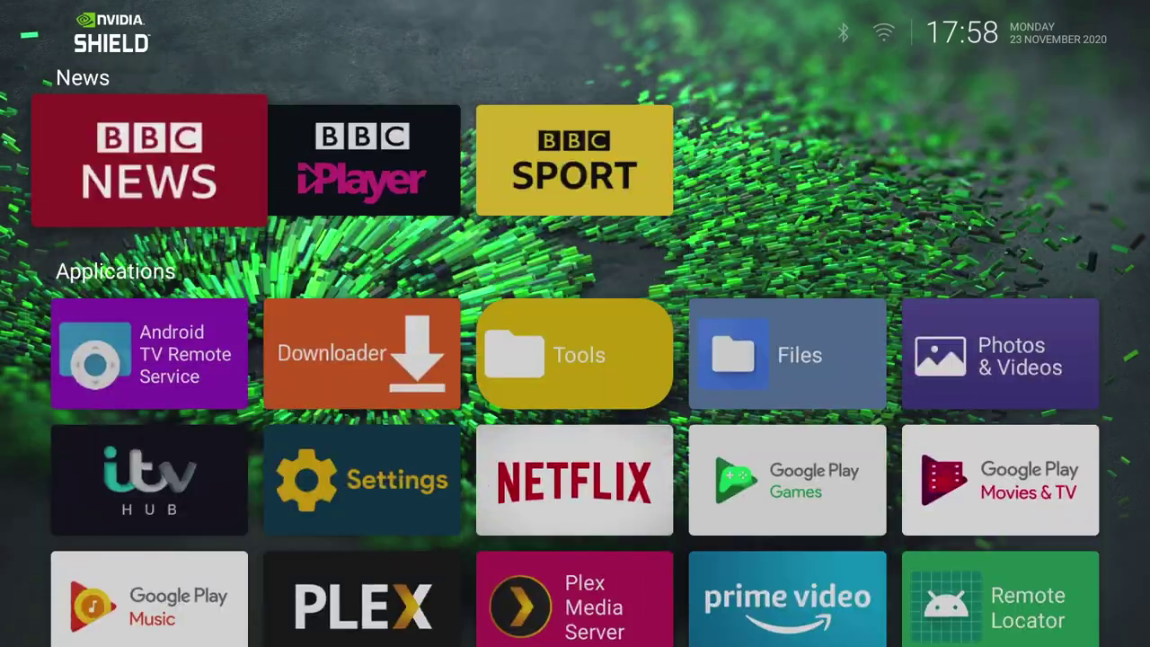